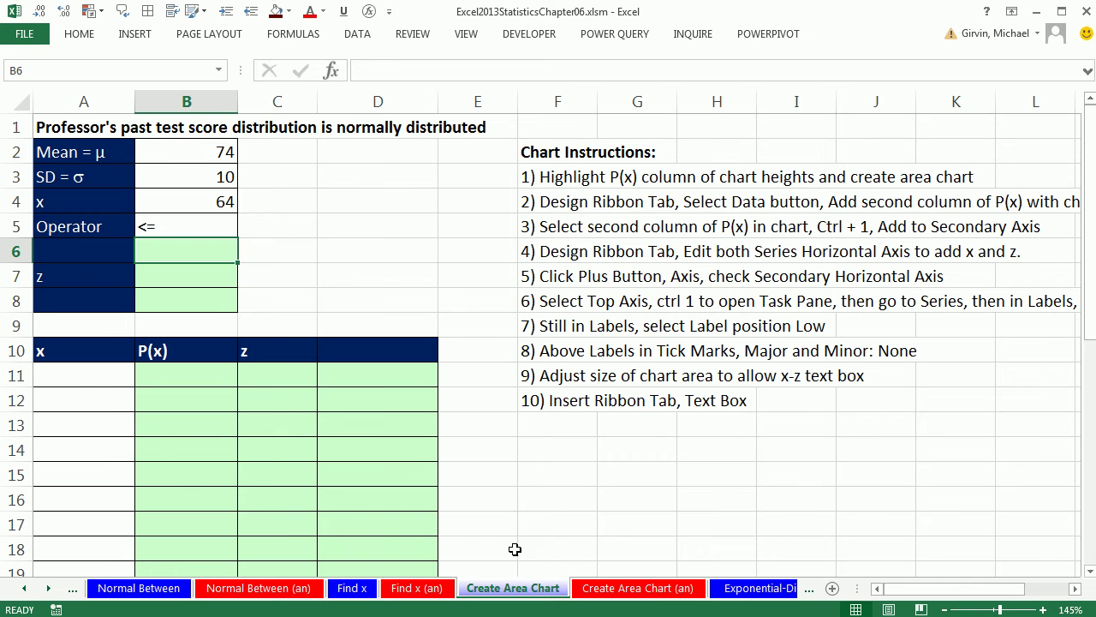
Set the x value in cell B4 to 84 on the Create Area Chart (an) sheet.
click(633, 589)
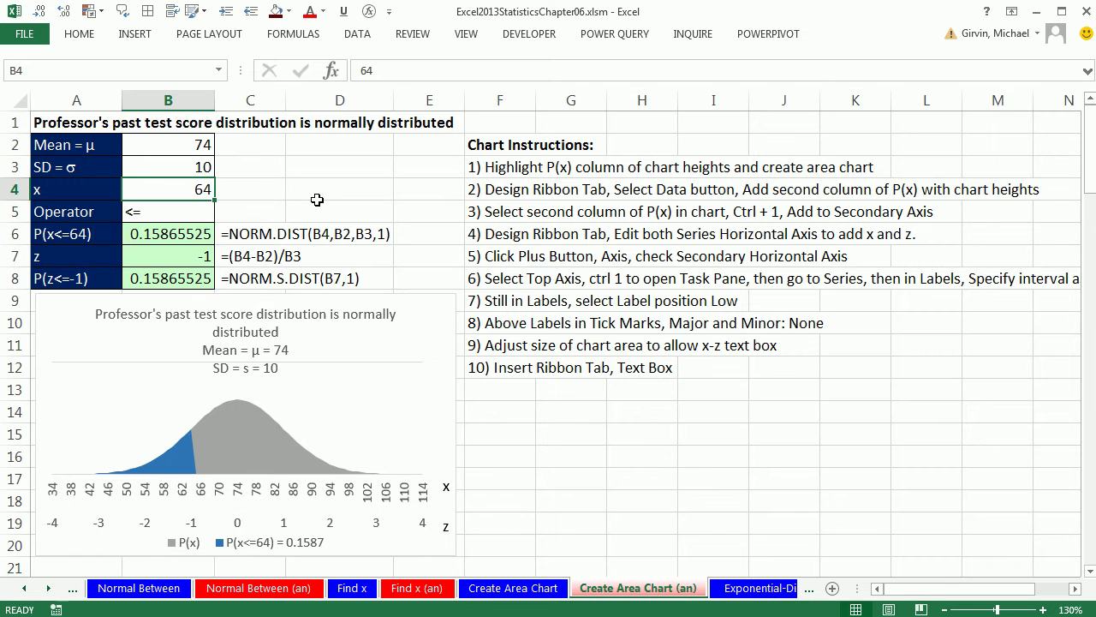
text(84)
key(Return)
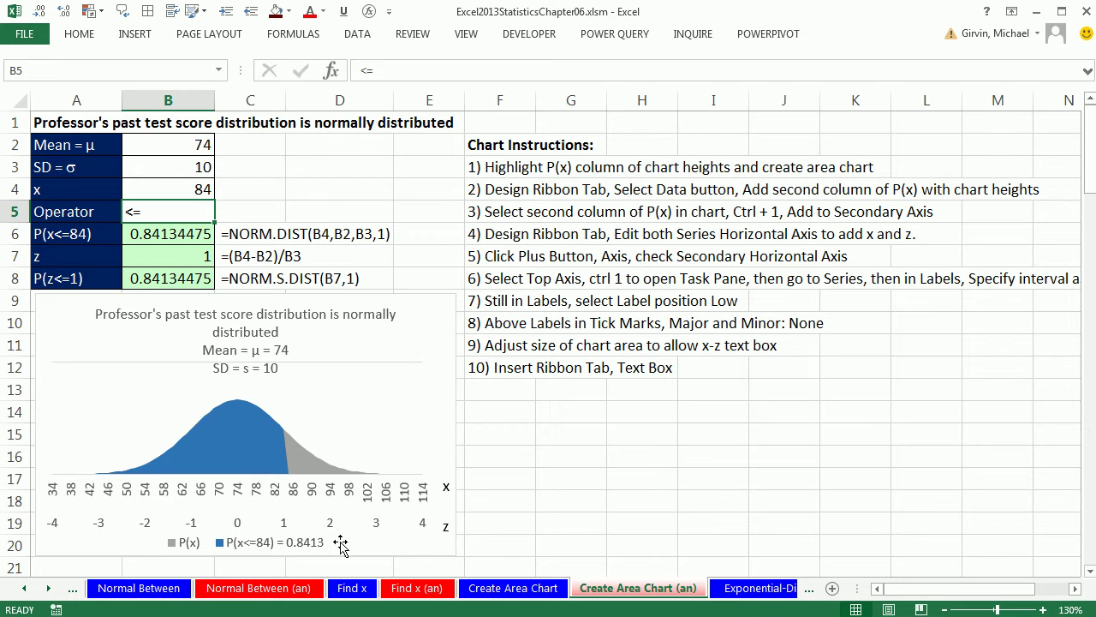
On the Create Area Chart sheet, enter the formula =B2-B3*4 in cell A11 for the first x value.
click(514, 589)
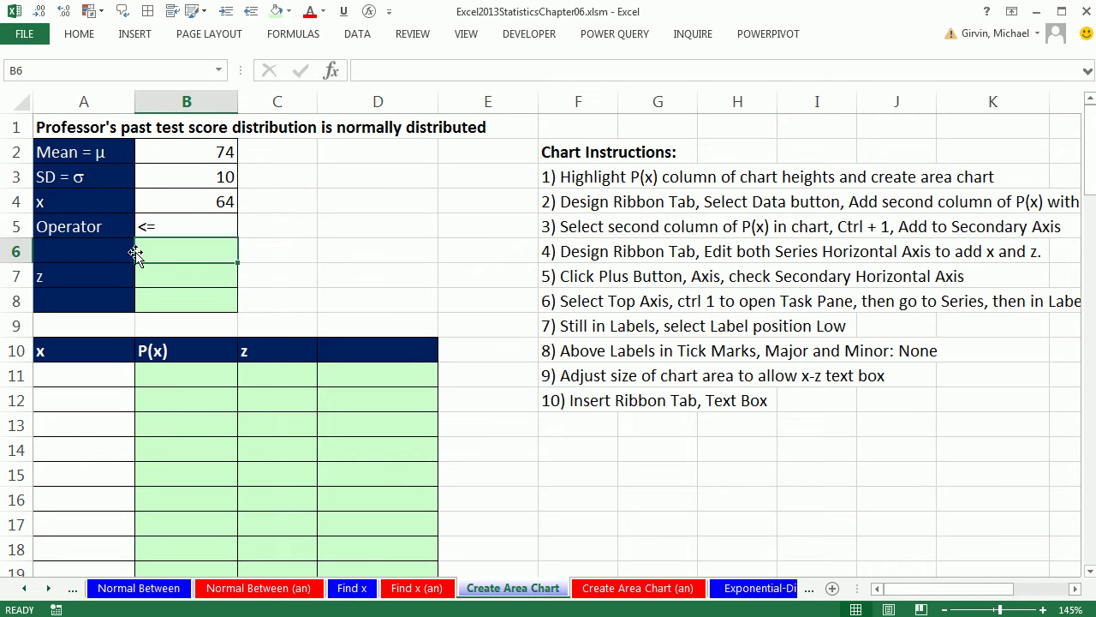
click(96, 375)
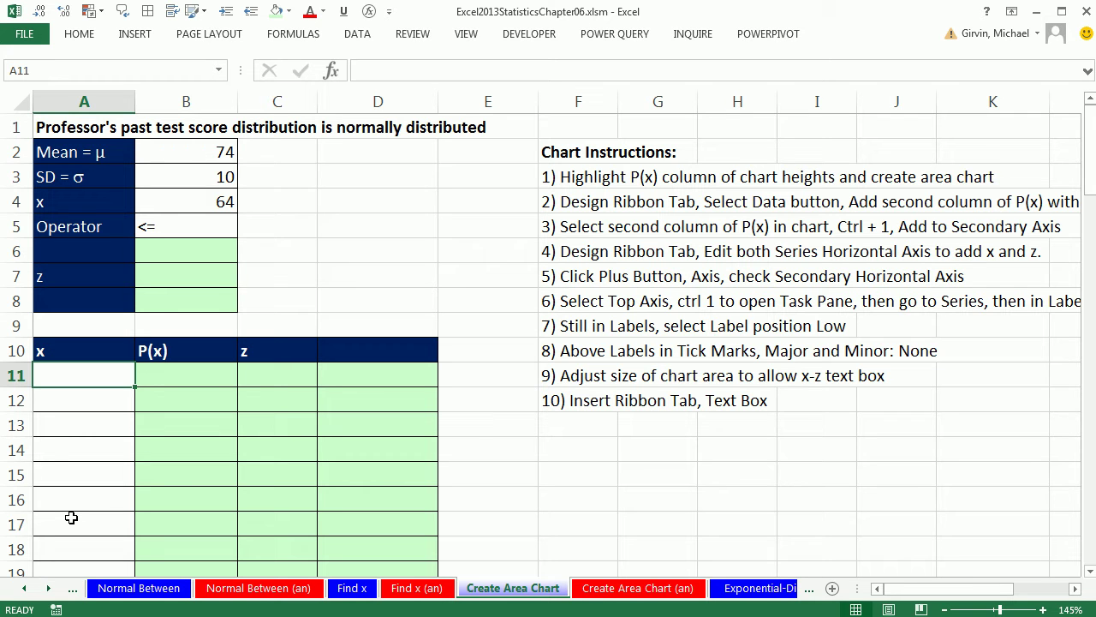
text(=)
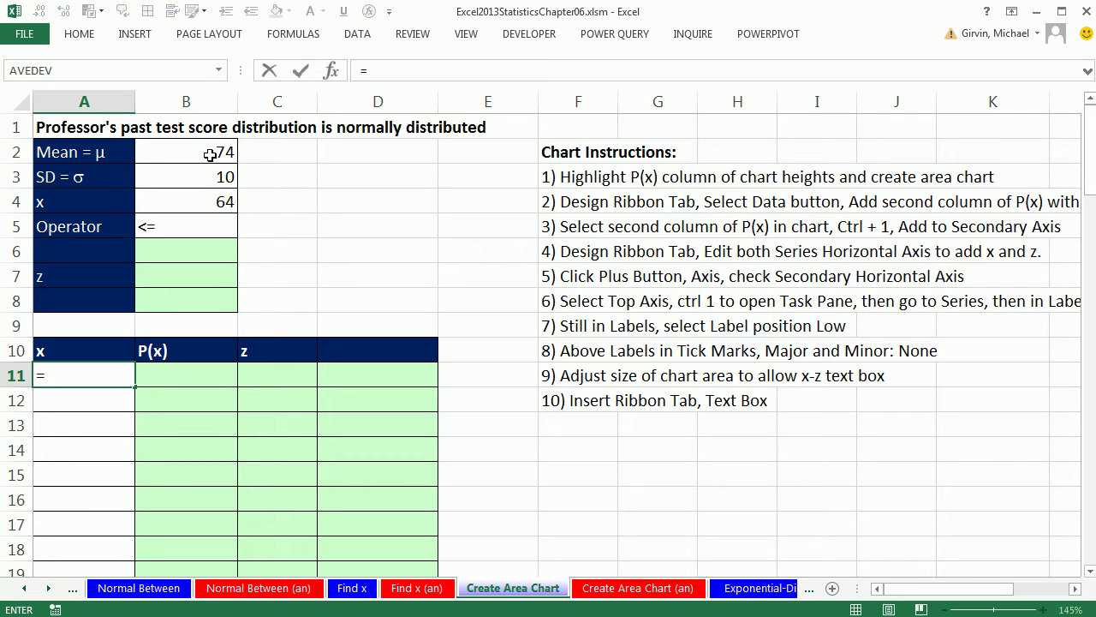
click(207, 150)
text(-)
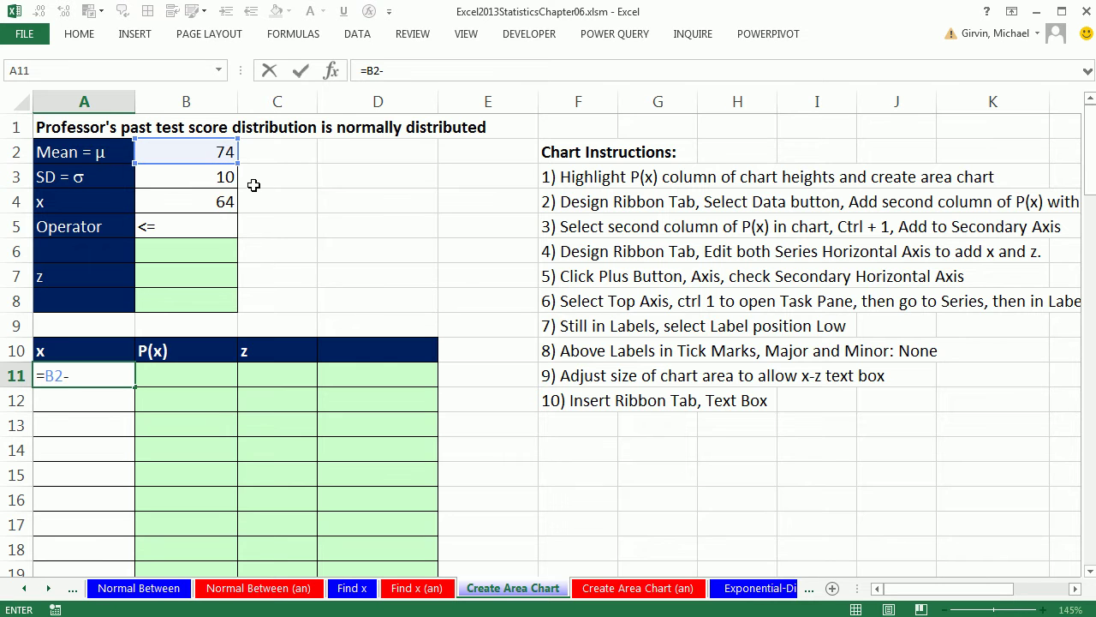
click(210, 177)
text(*)
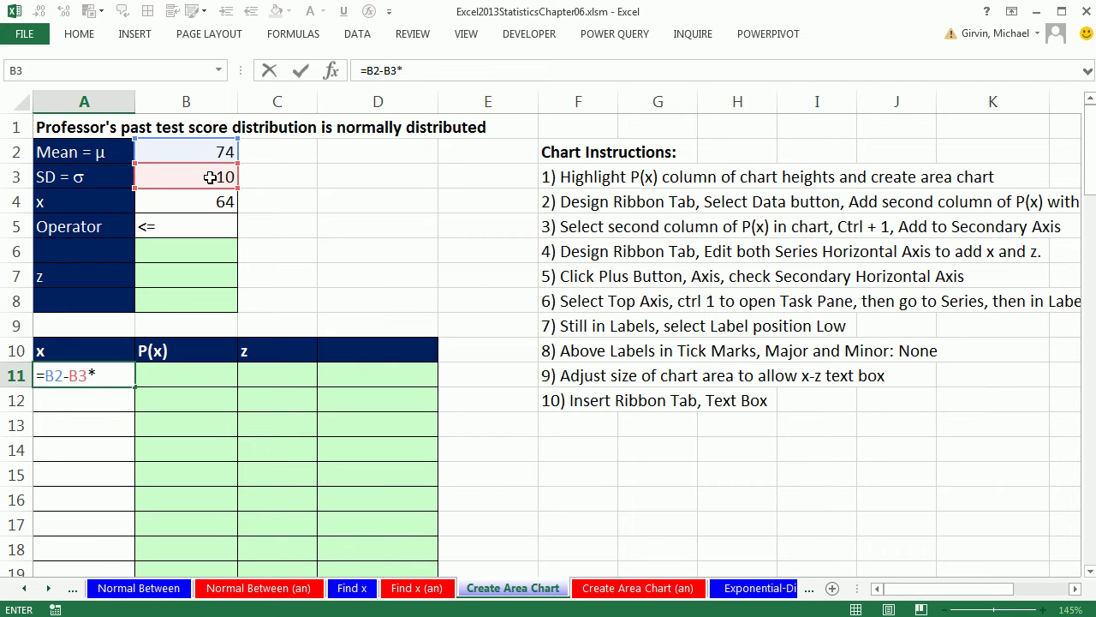
key(ctrl+Return)
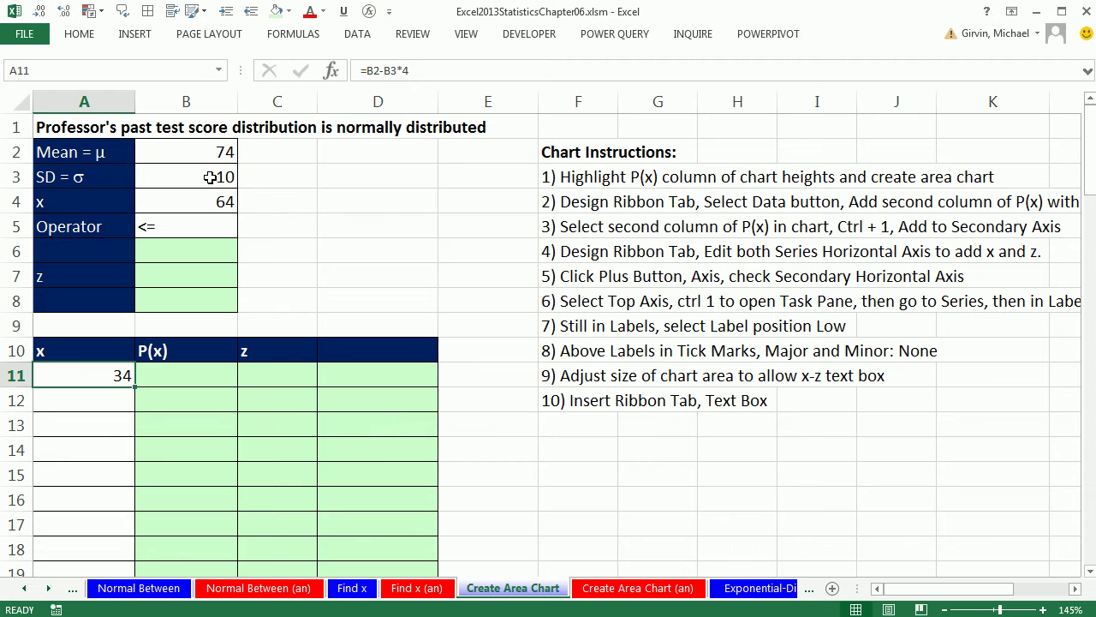
Enter the z-score formula =(A11-$B$2)/$B$3 in cell C11.
click(288, 372)
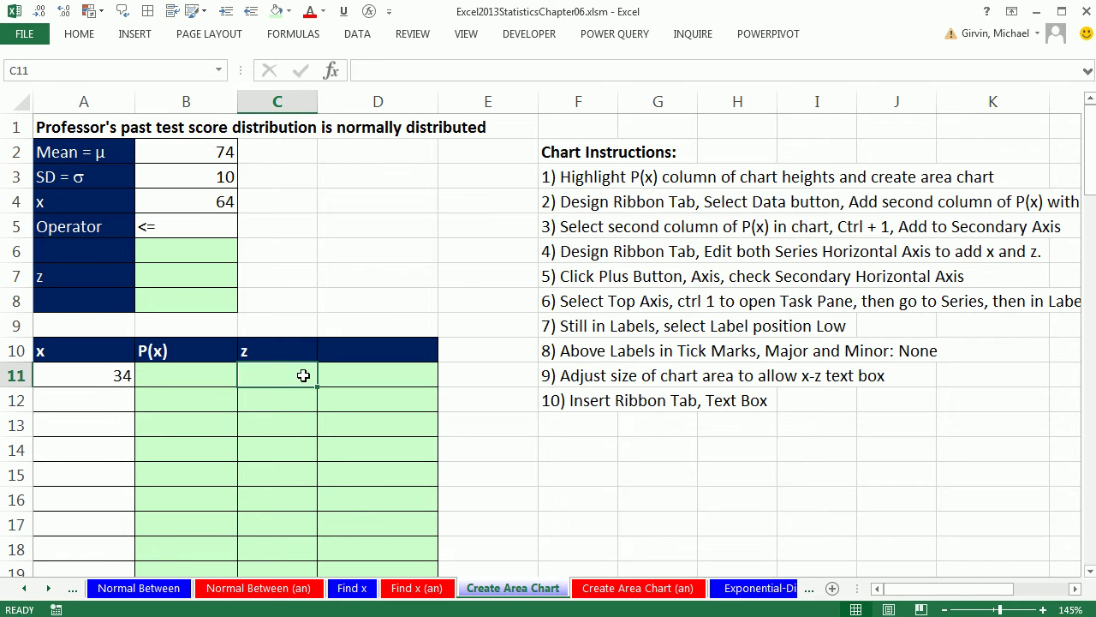
text(=()
key(Left)
key(Left)
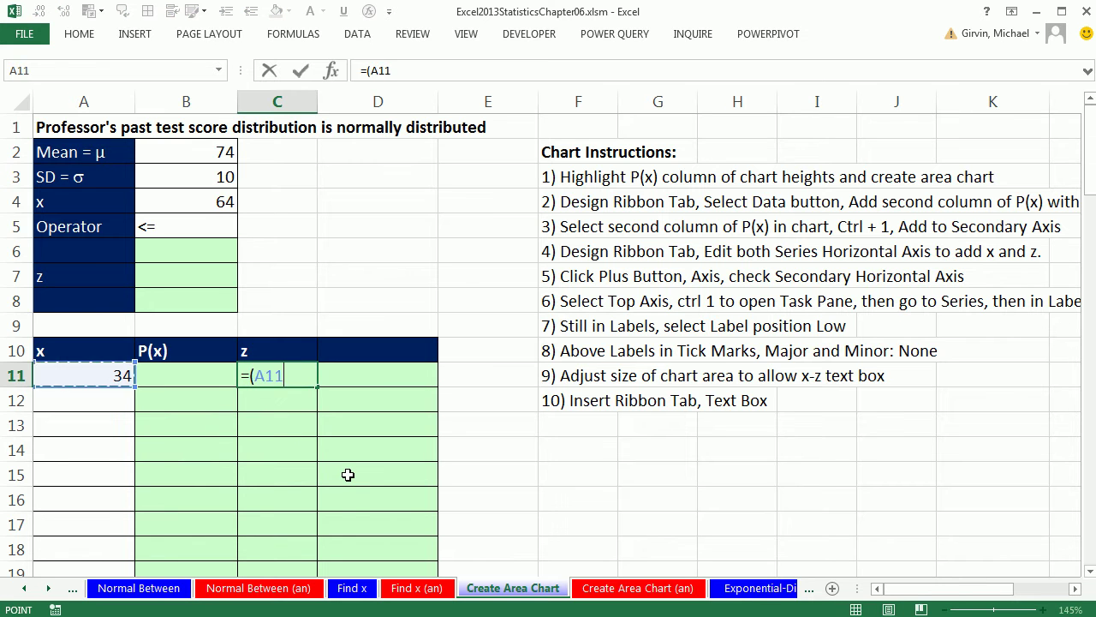
text(-)
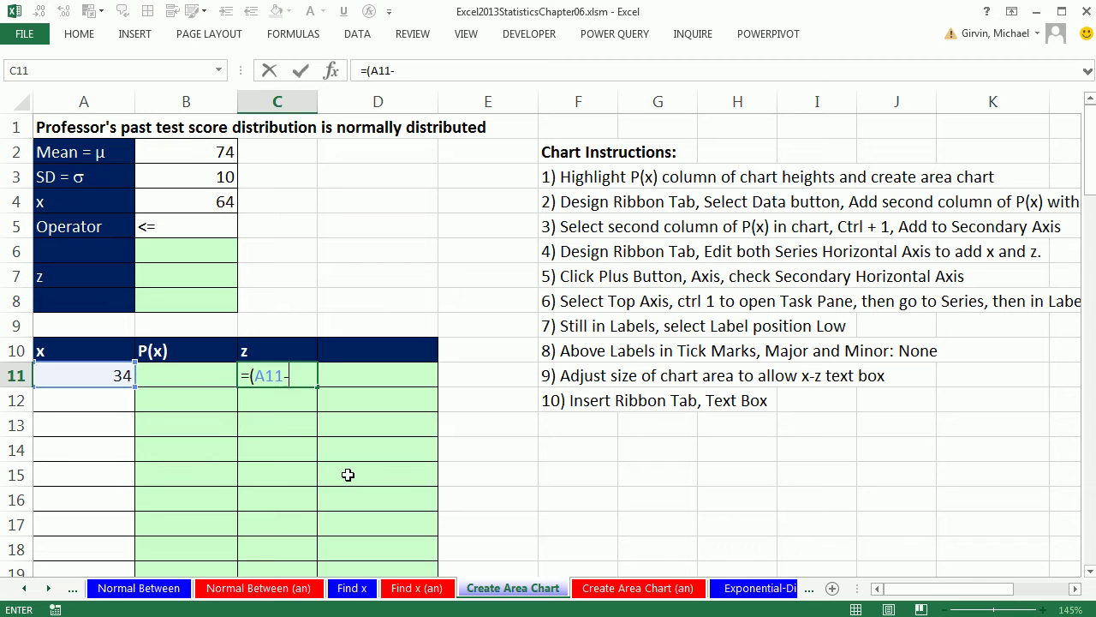
click(206, 154)
key(F4)
text()/)
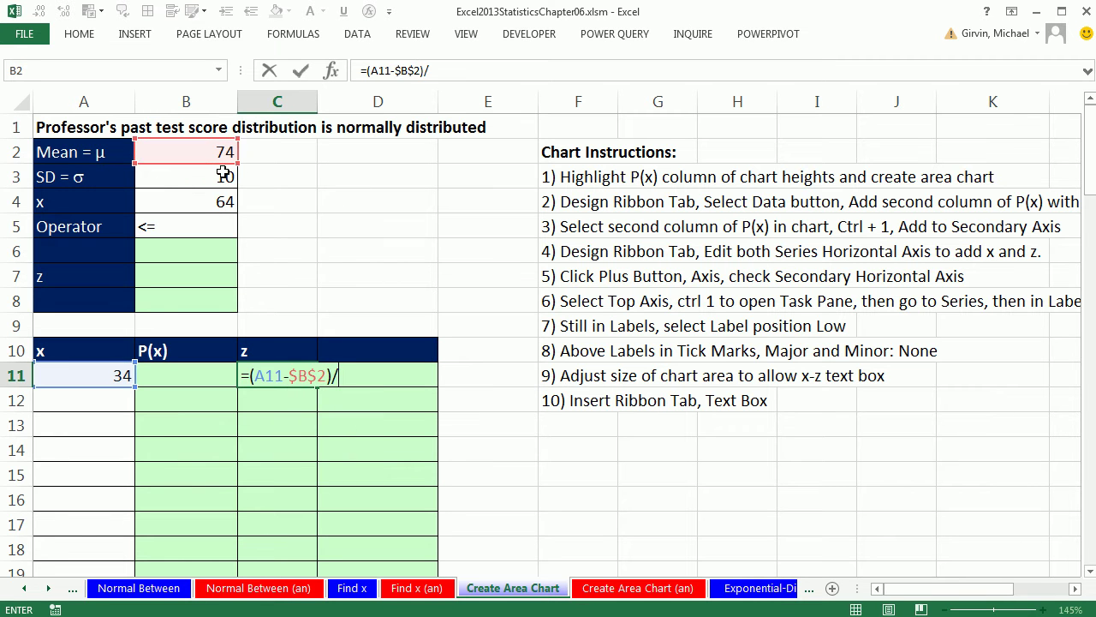
click(221, 171)
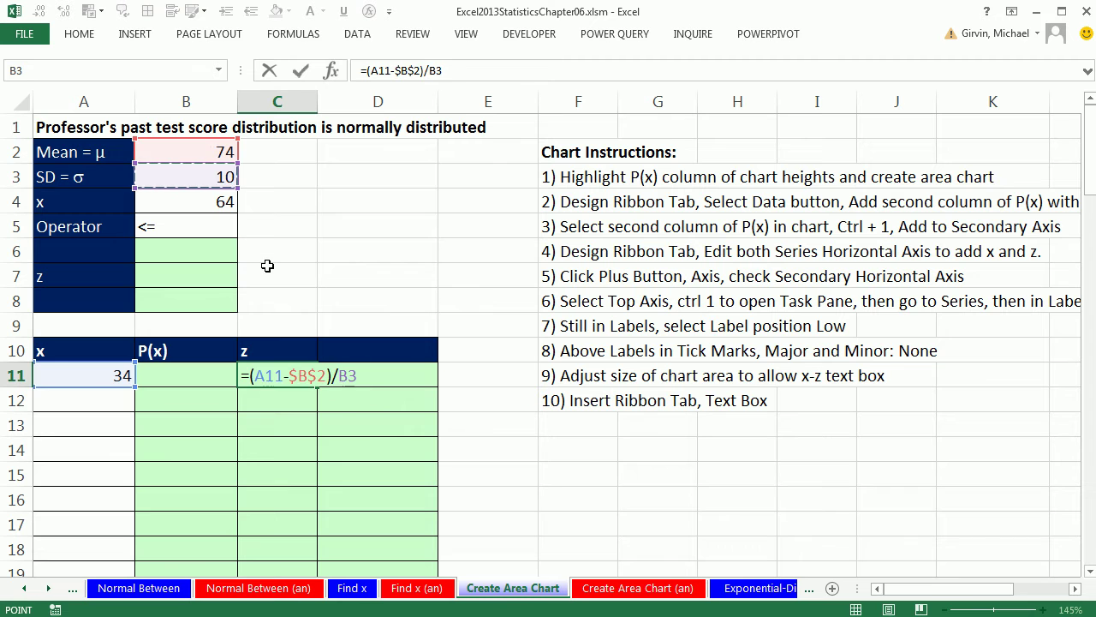
key(F4)
key(ctrl+Return)
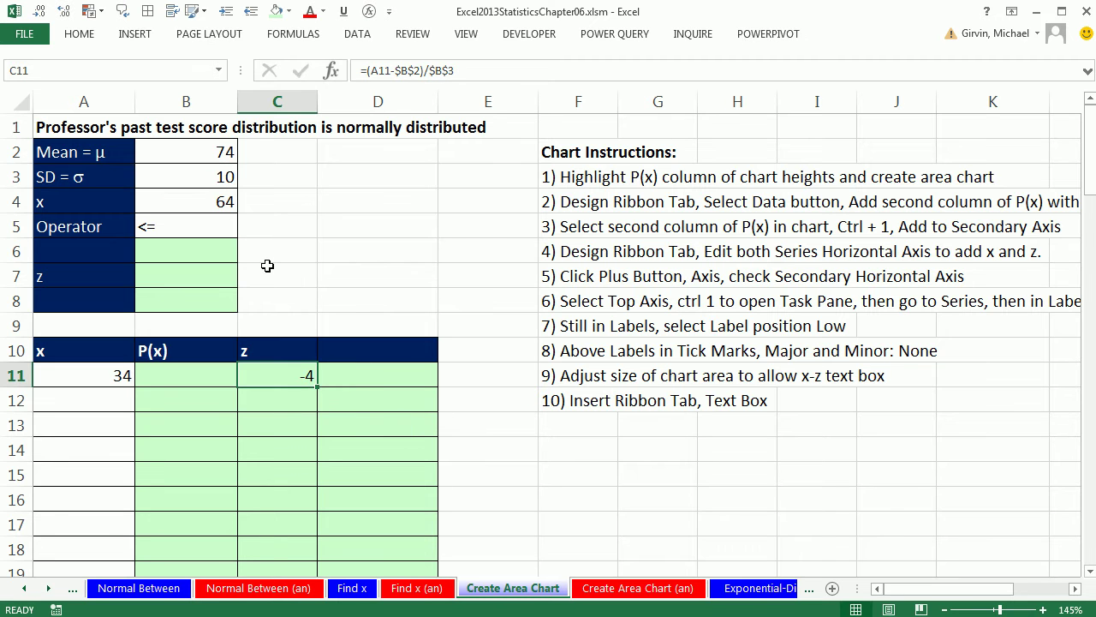
Enter =A11+1 in cell A12 and copy the z formula from C11 down to C12.
click(109, 402)
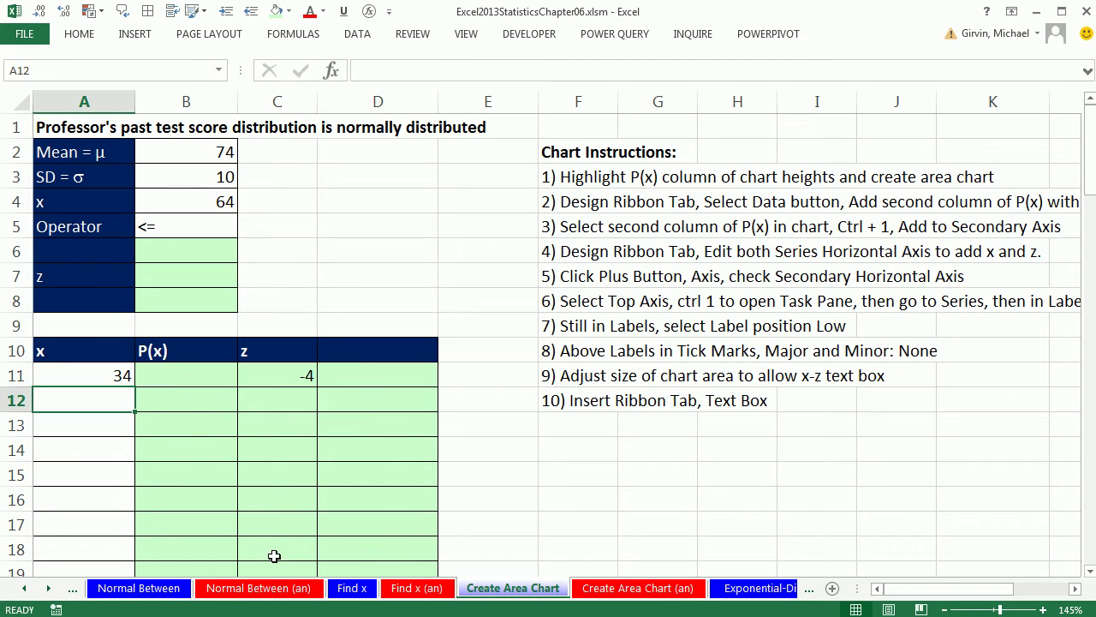
text(=)
key(Up)
text(+)
key(ctrl+Return)
click(311, 378)
mouse_move(315, 388)
mouse_down()
mouse_move(325, 416)
mouse_move(319, 410)
mouse_up()
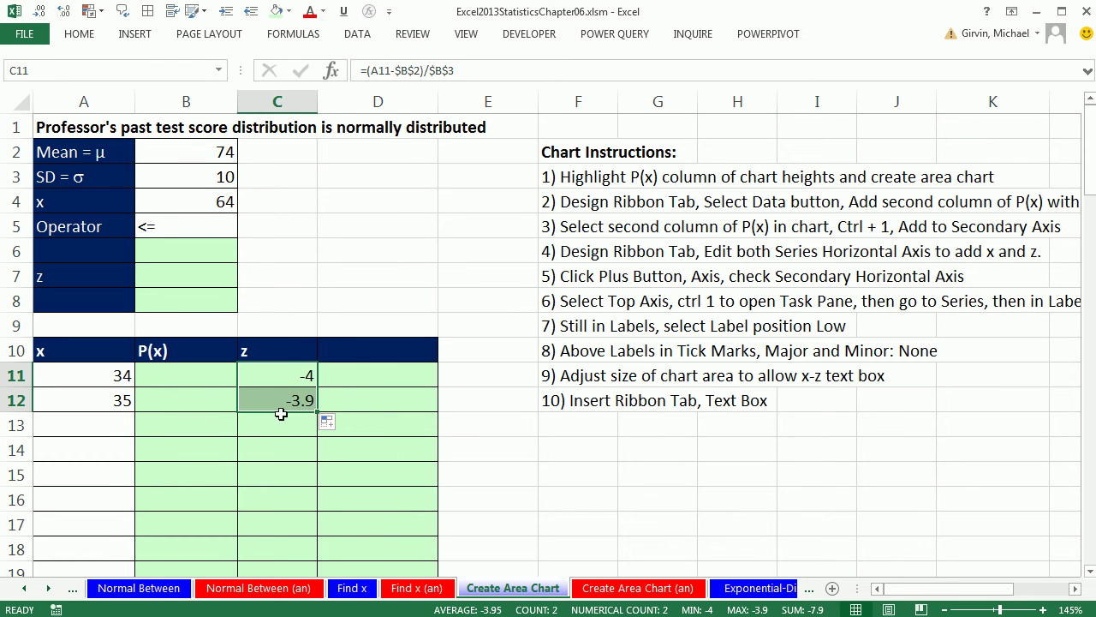
Fill the x and z formulas in A12:C12 down through row 91, checking the last x value's formula.
click(121, 400)
drag(121, 400, 302, 315)
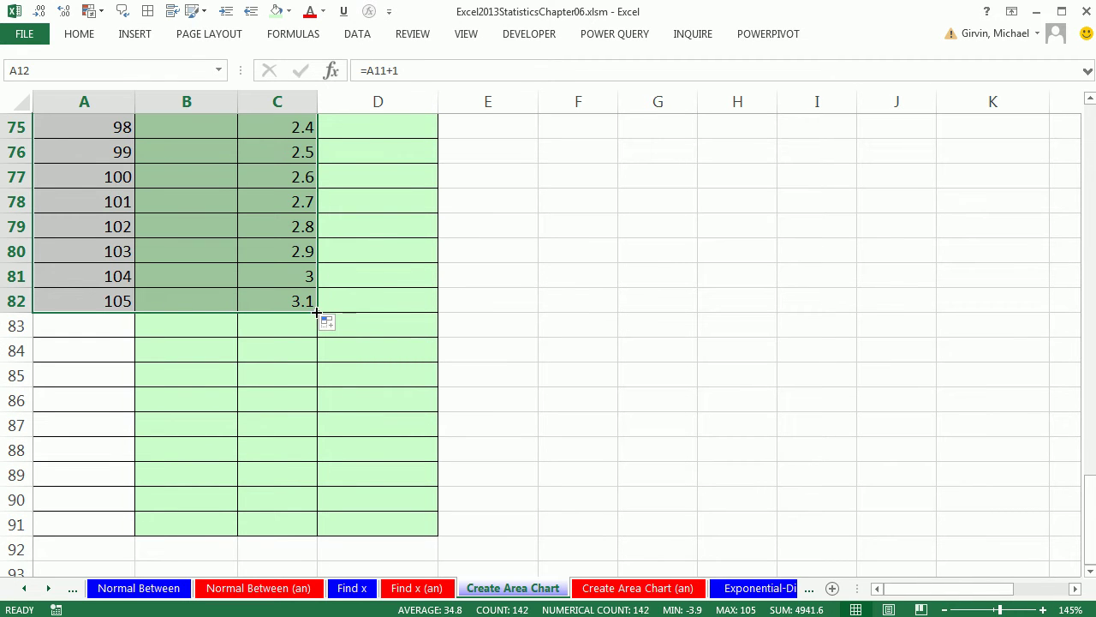
drag(316, 313, 318, 536)
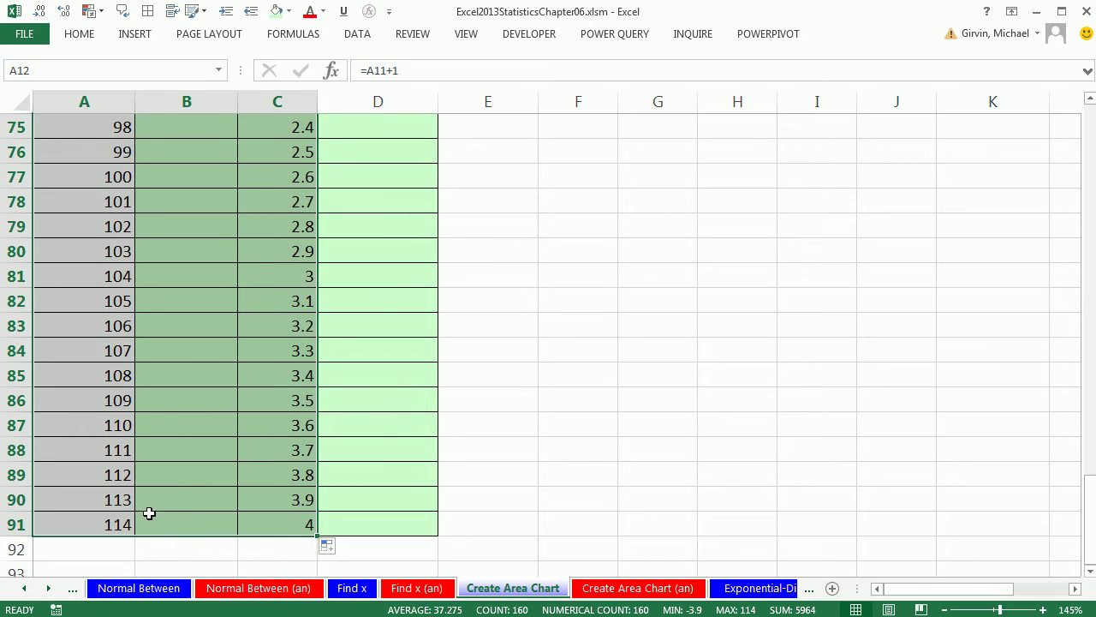
click(113, 524)
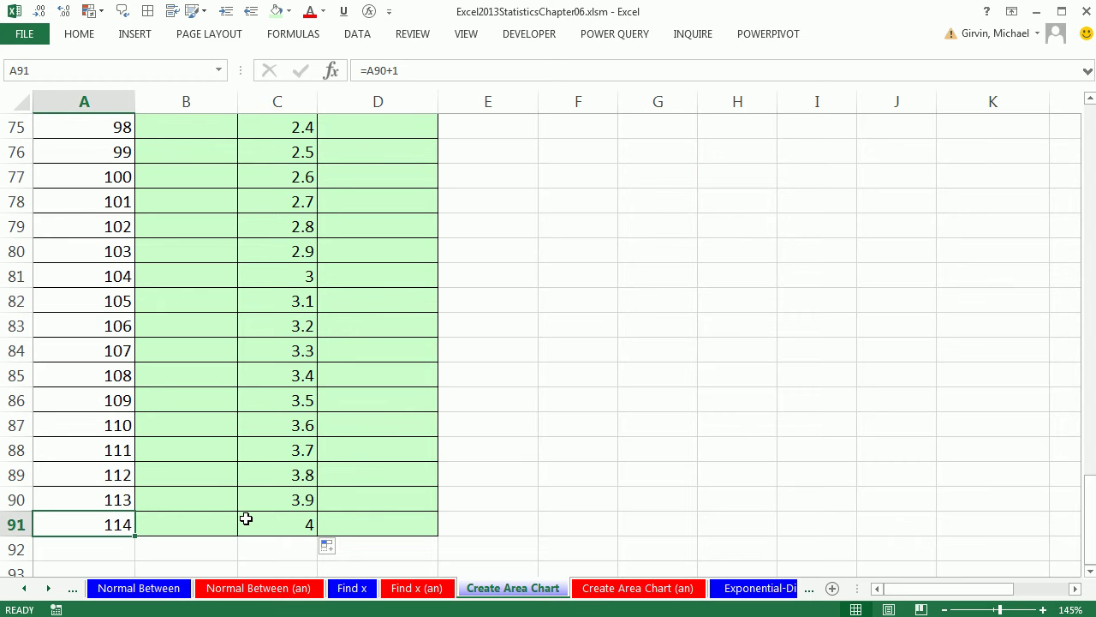
key(ctrl+Up)
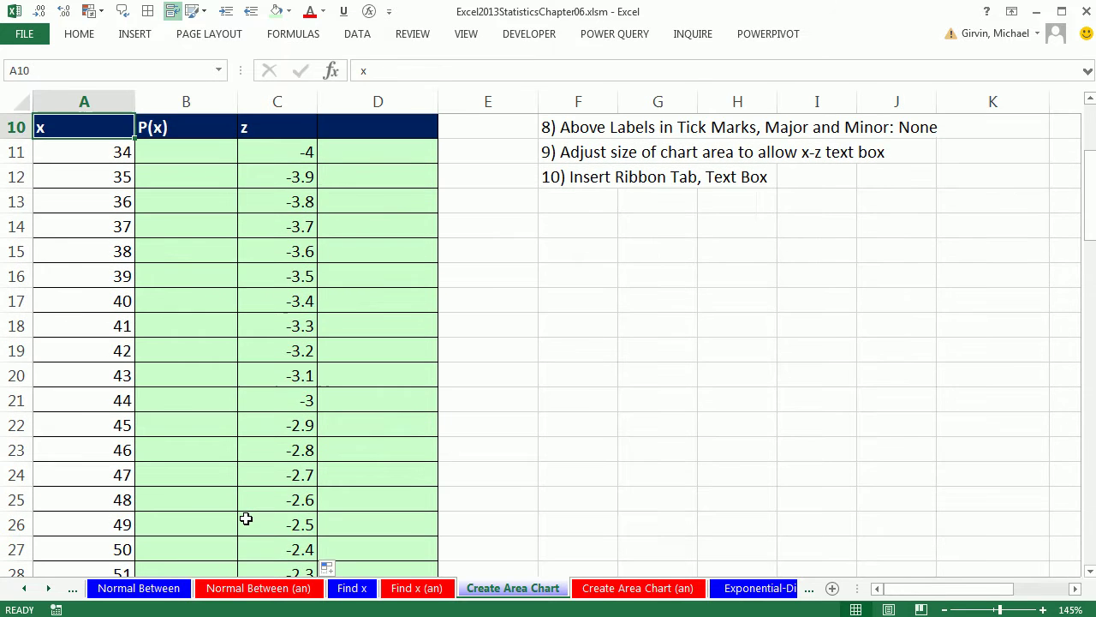
scroll(242, 289, up, 3)
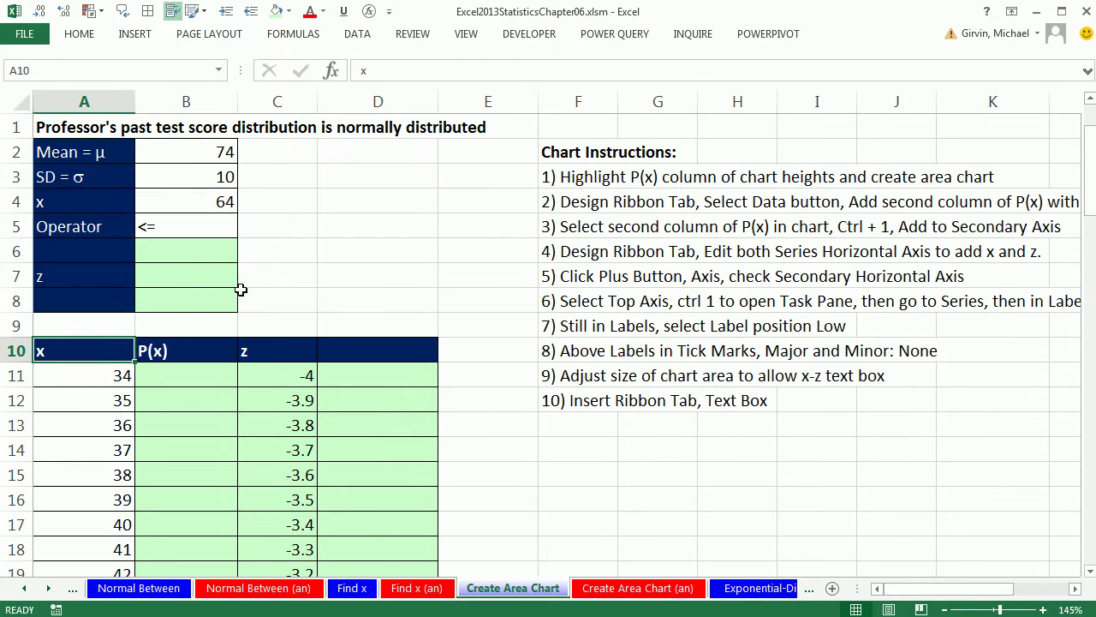
Enter =NORM.DIST(A11,$B$2,$B$3,0) in cell B11 and fill it down the P(x) column to the end of the table.
click(176, 380)
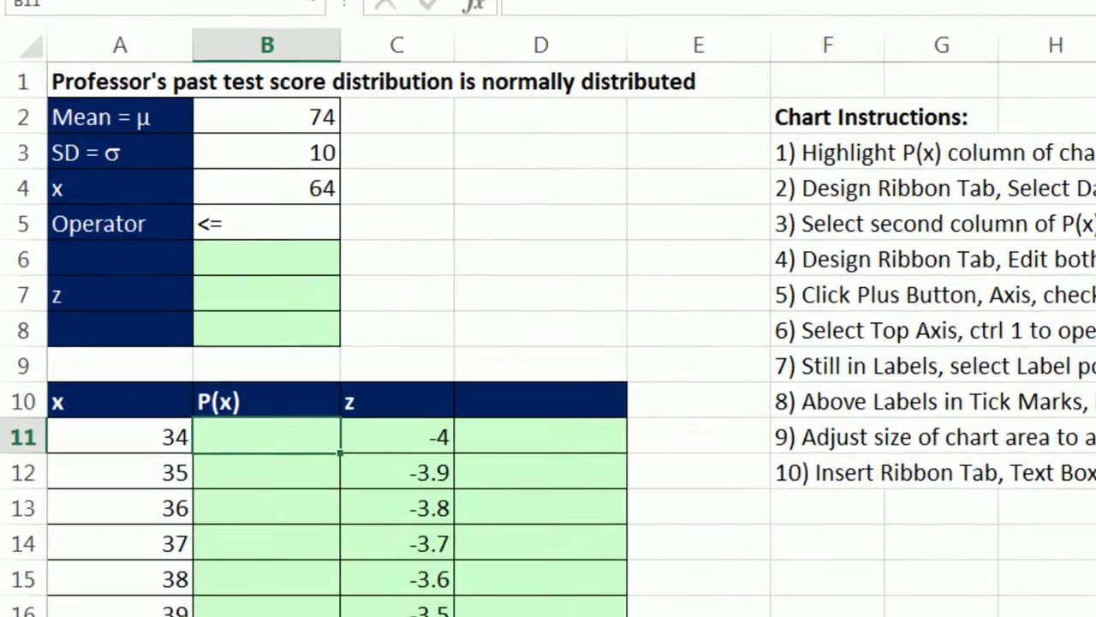
text(=NORM.)
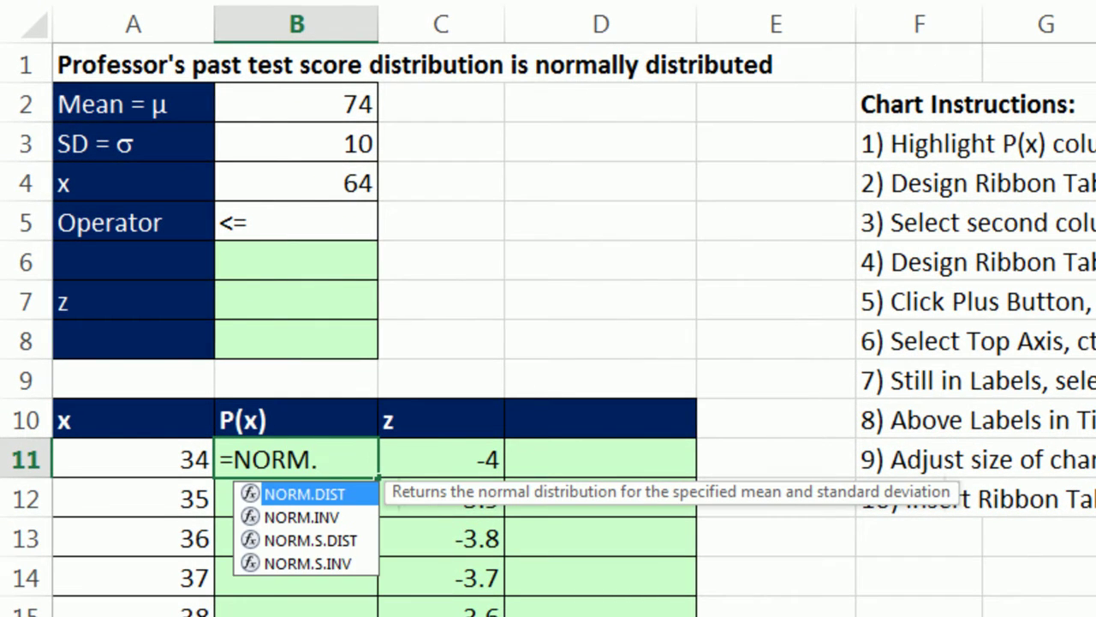
key(Tab)
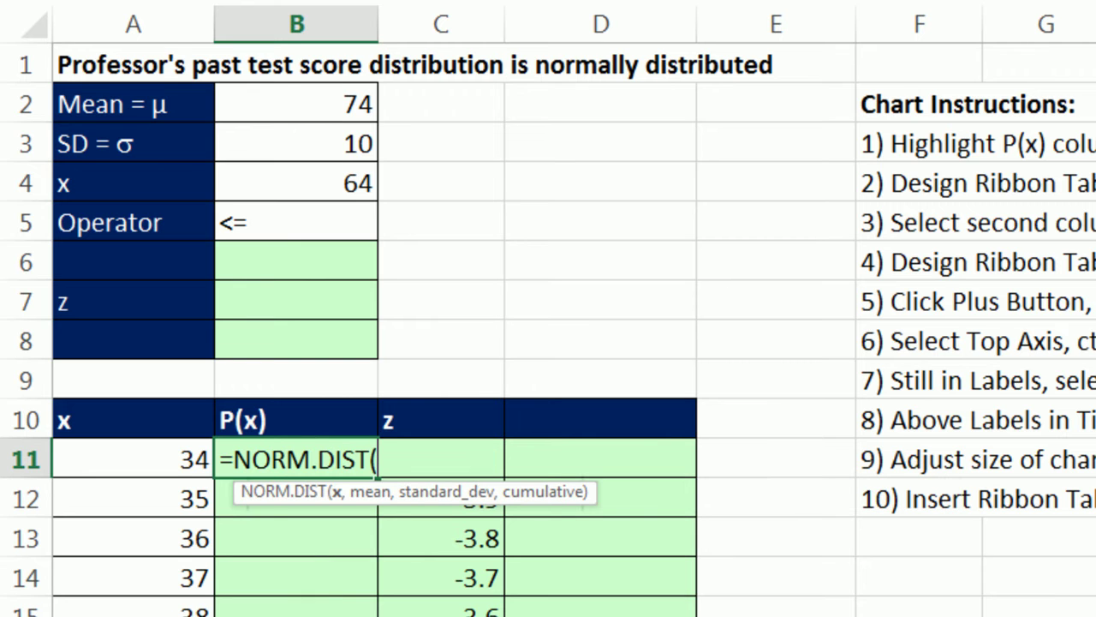
click(167, 454)
text(,)
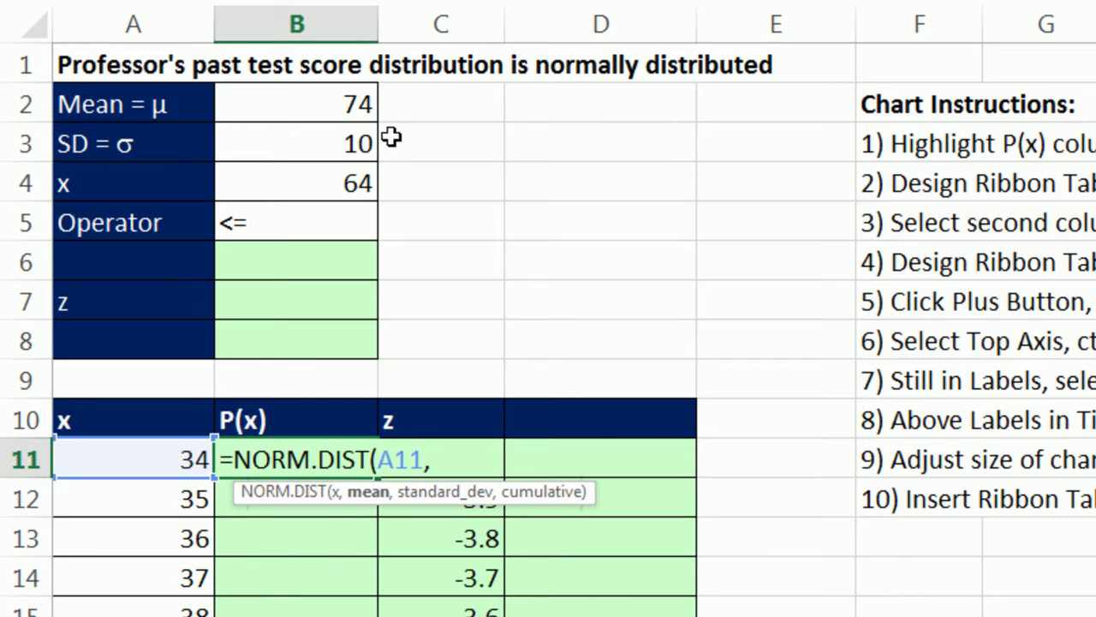
click(352, 105)
key(F4)
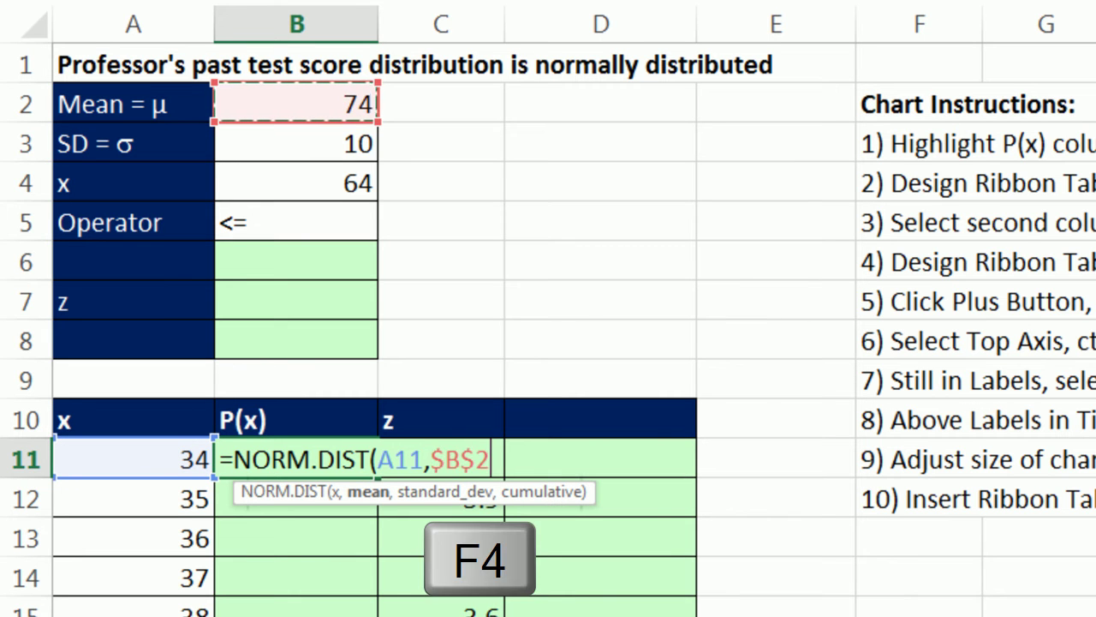
text(,)
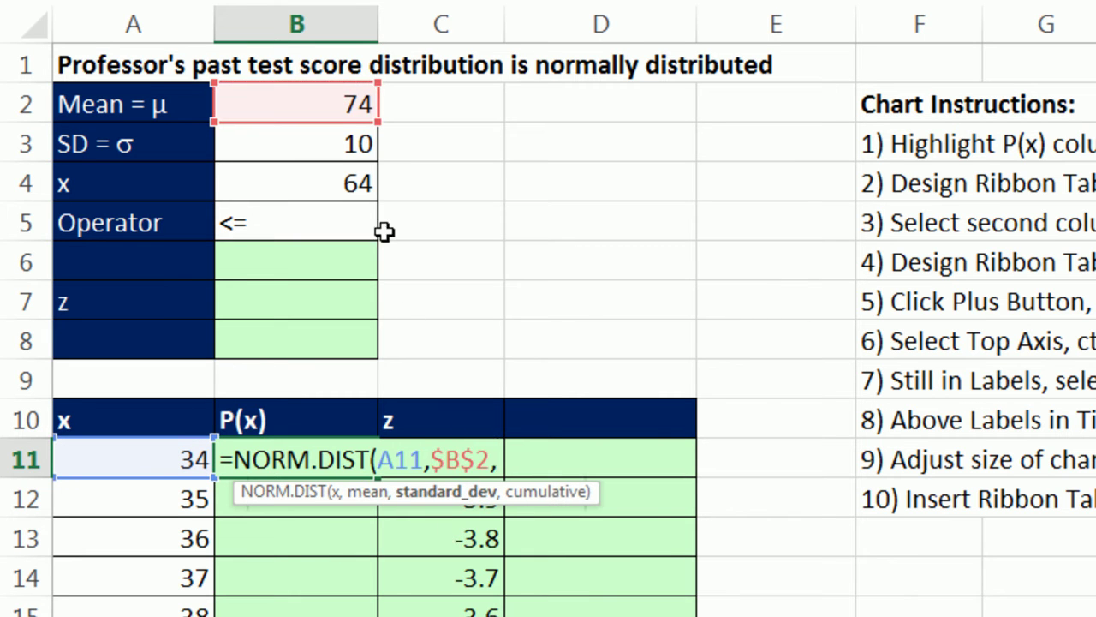
click(330, 146)
key(F4)
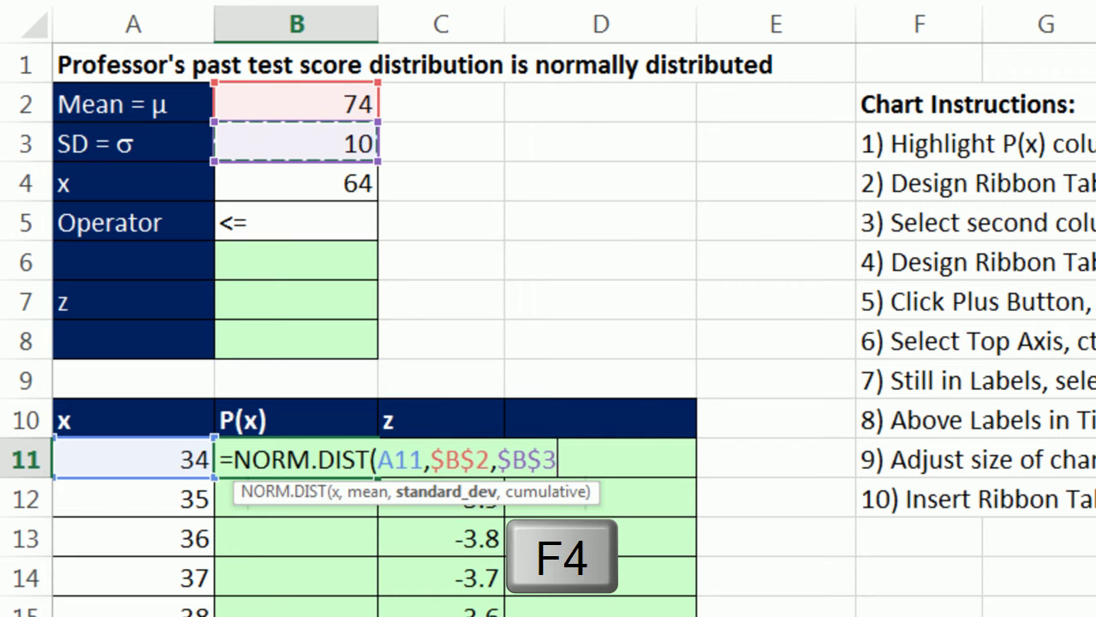
text(,)
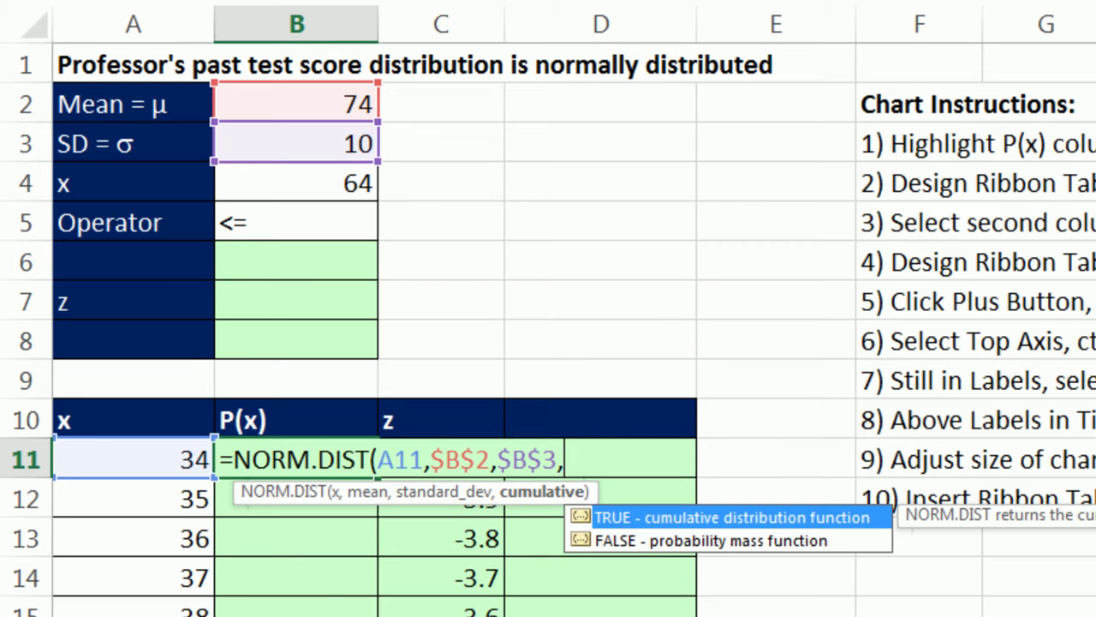
text(0))
key(ctrl+Return)
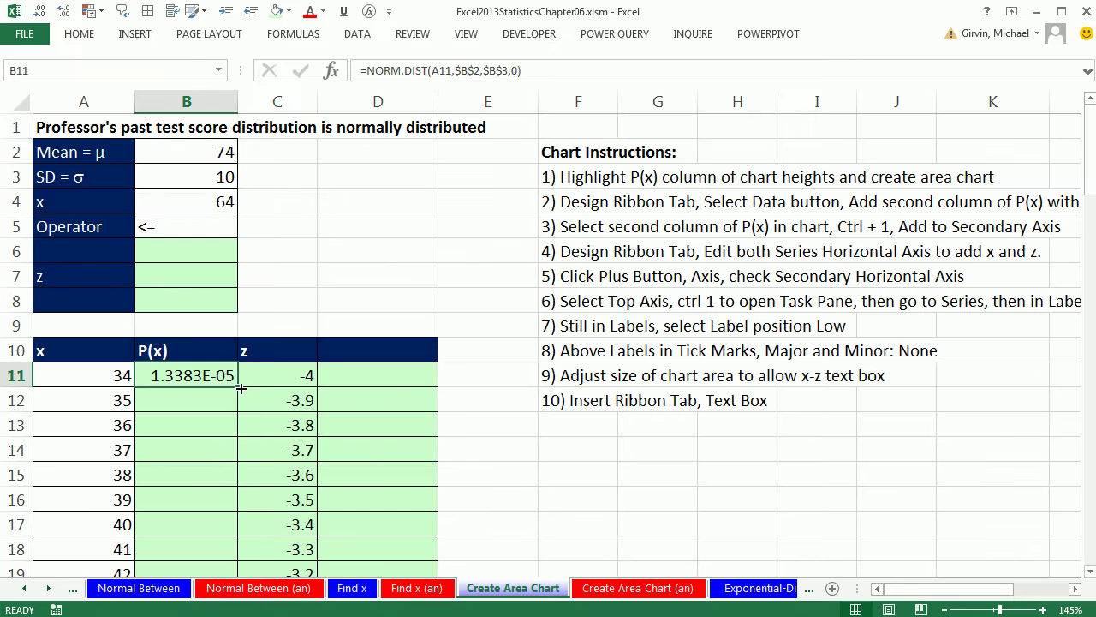
double_click(241, 388)
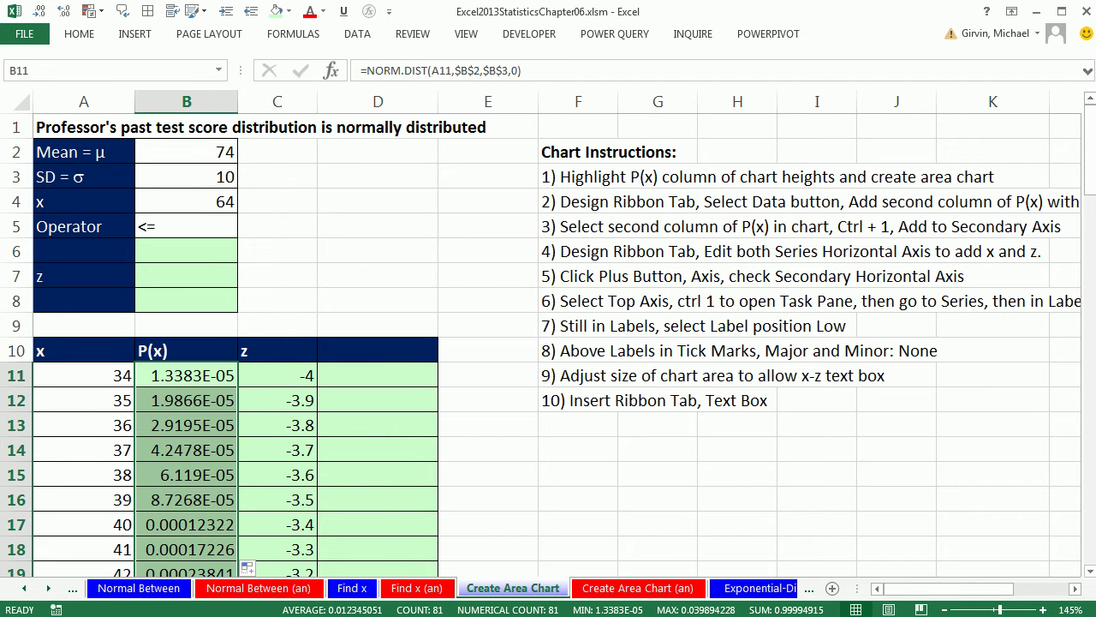
Examine the long-form normal density formula in cell N11 without changing it.
click(1073, 597)
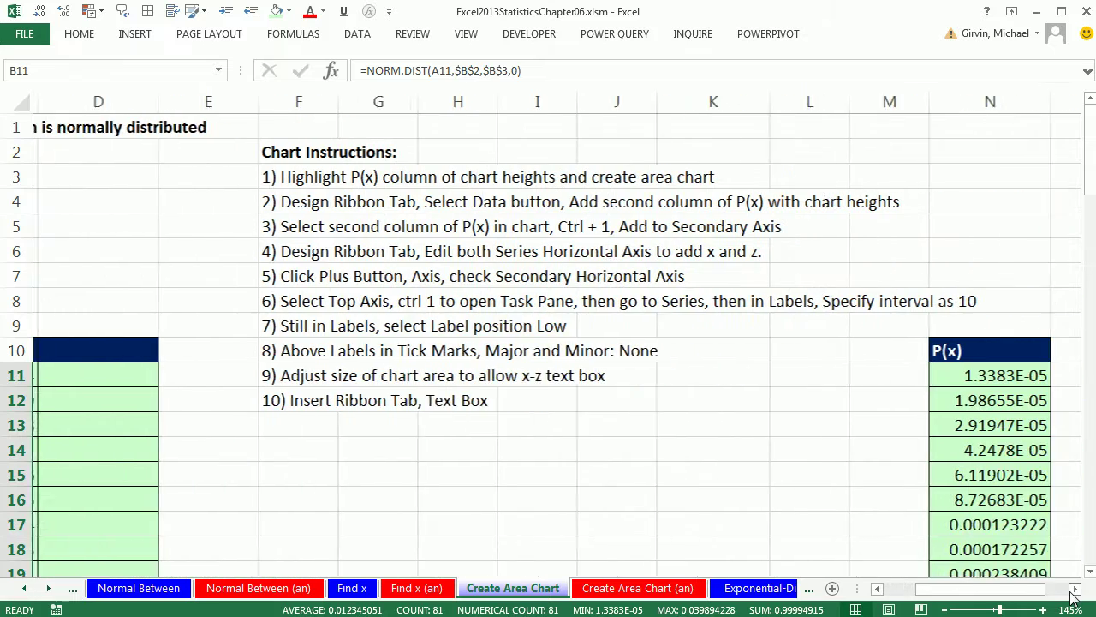
click(1073, 597)
click(717, 377)
key(F2)
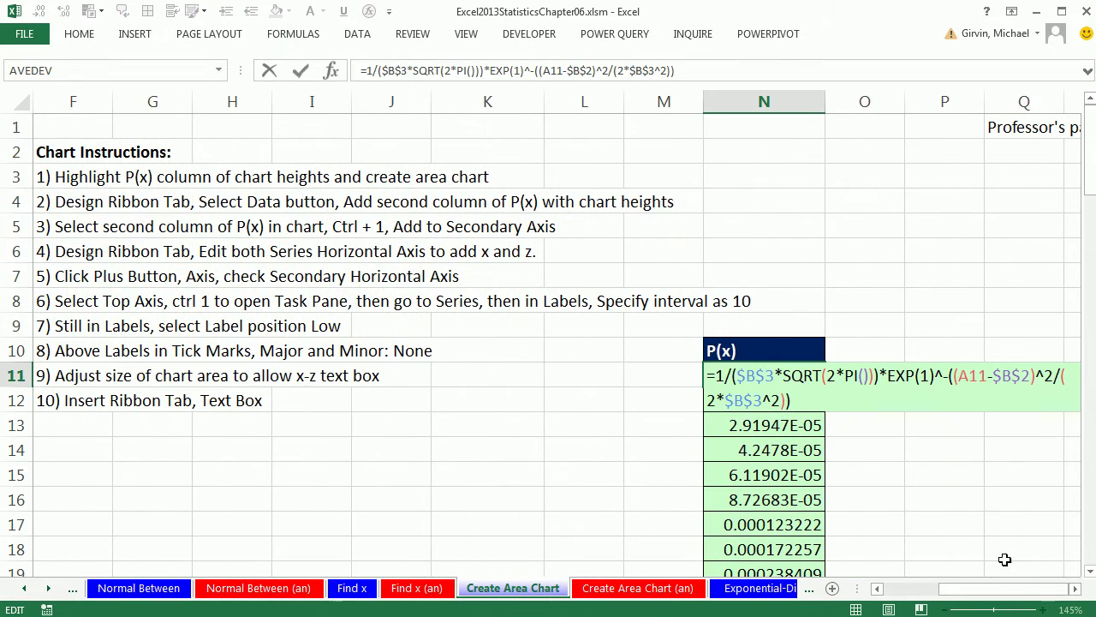
scroll(923, 484, right, 2)
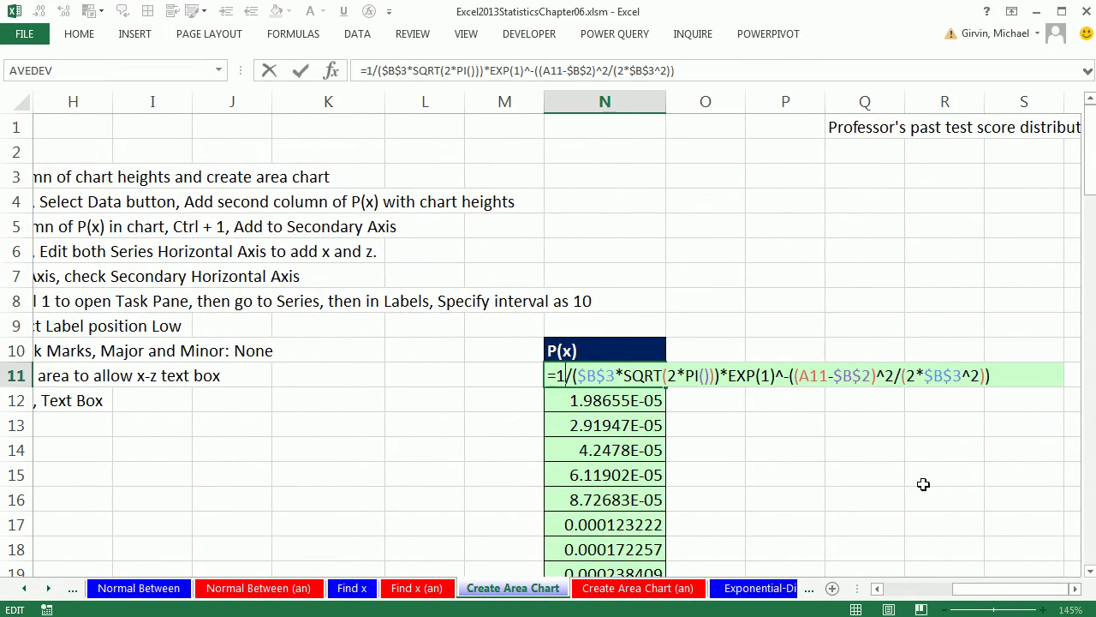
key(Escape)
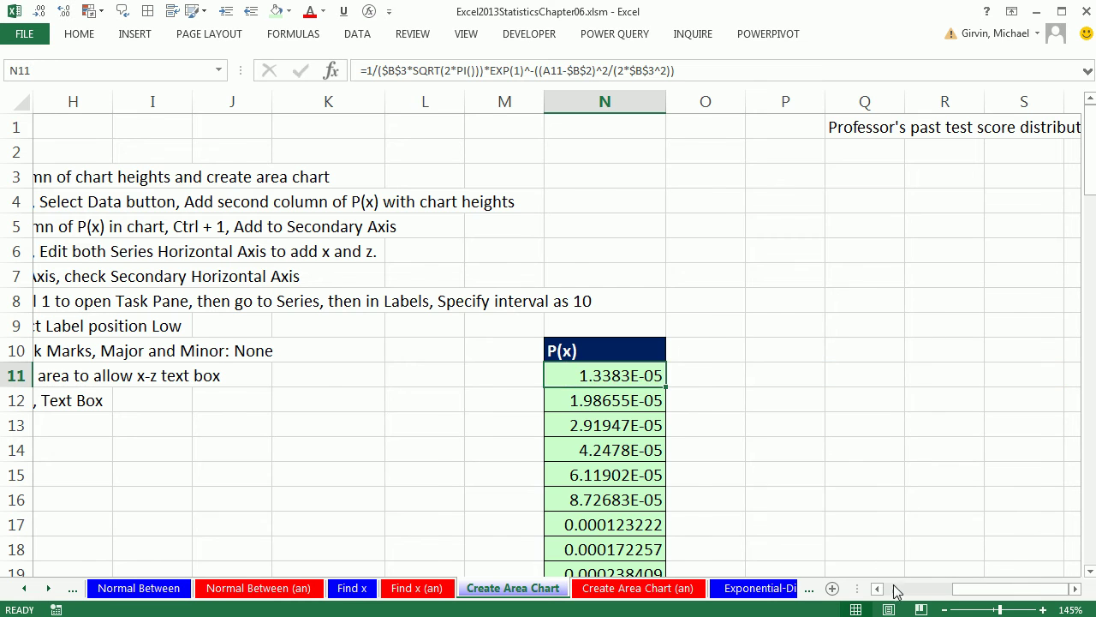
Review the NORM.DIST formula in cell B11 and its cell references without changing it.
drag(959, 588, 875, 599)
click(224, 376)
key(F2)
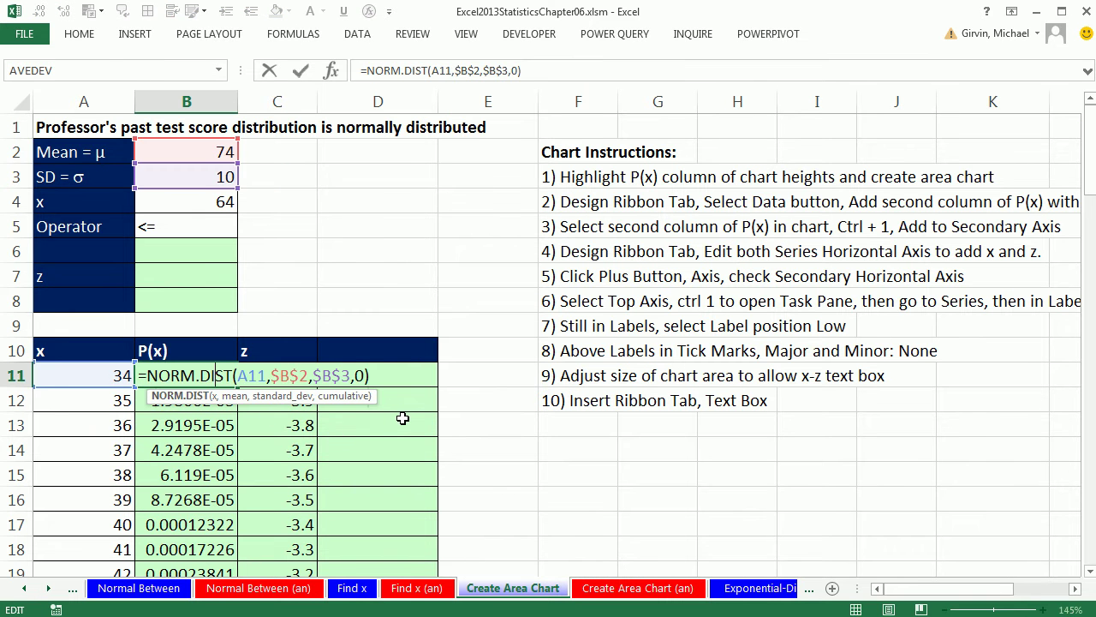
key(Escape)
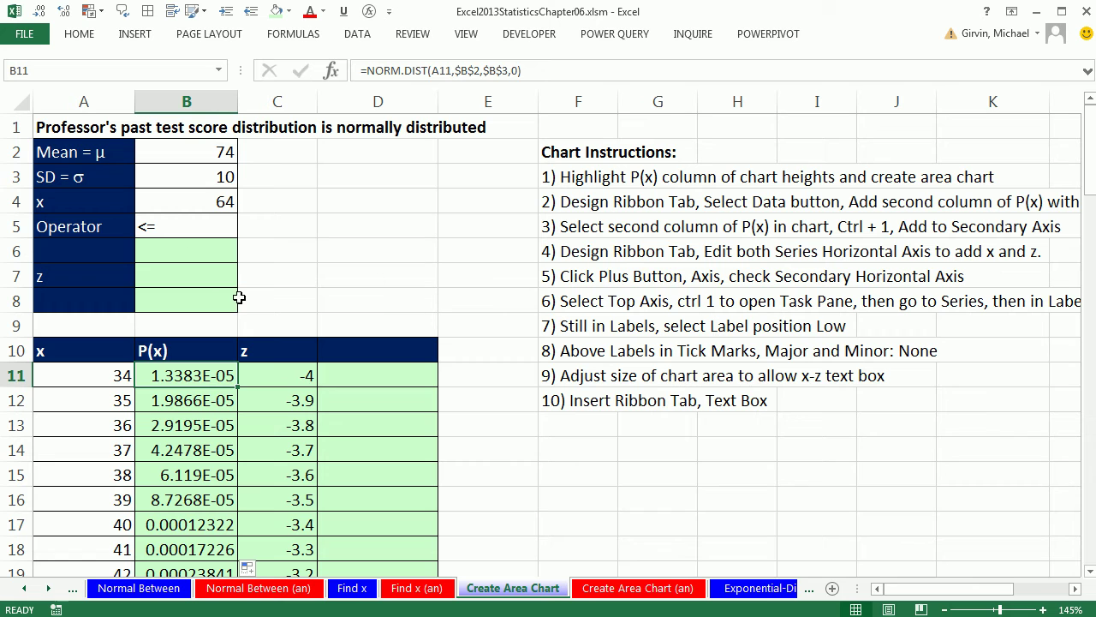
Start an IF formula in cell D11 with the logical test A11<=$B$4.
click(348, 374)
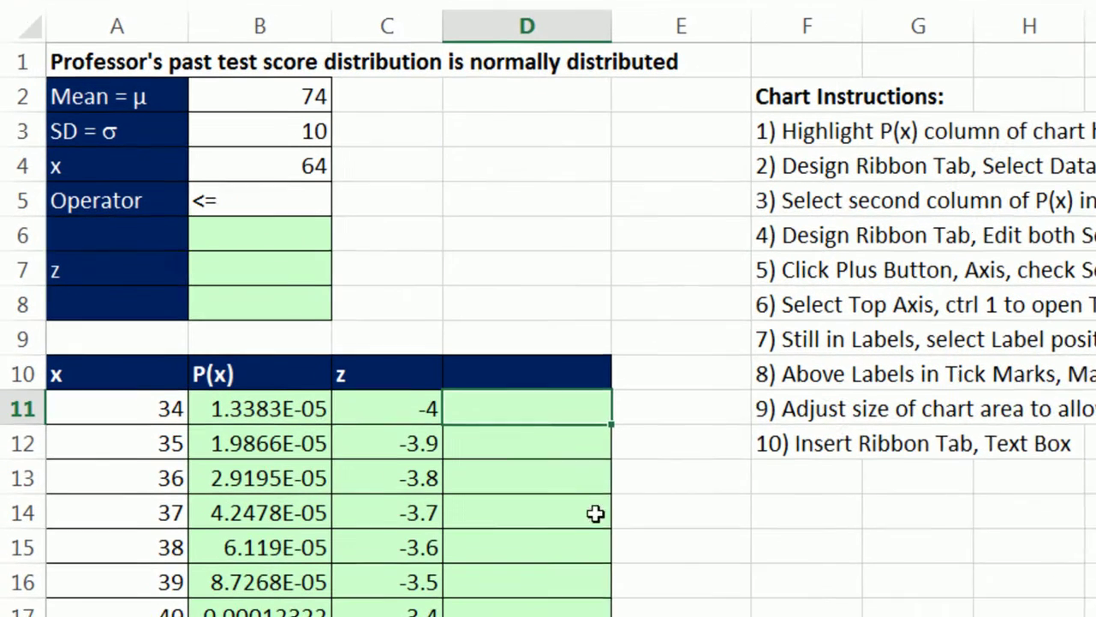
text(=IF()
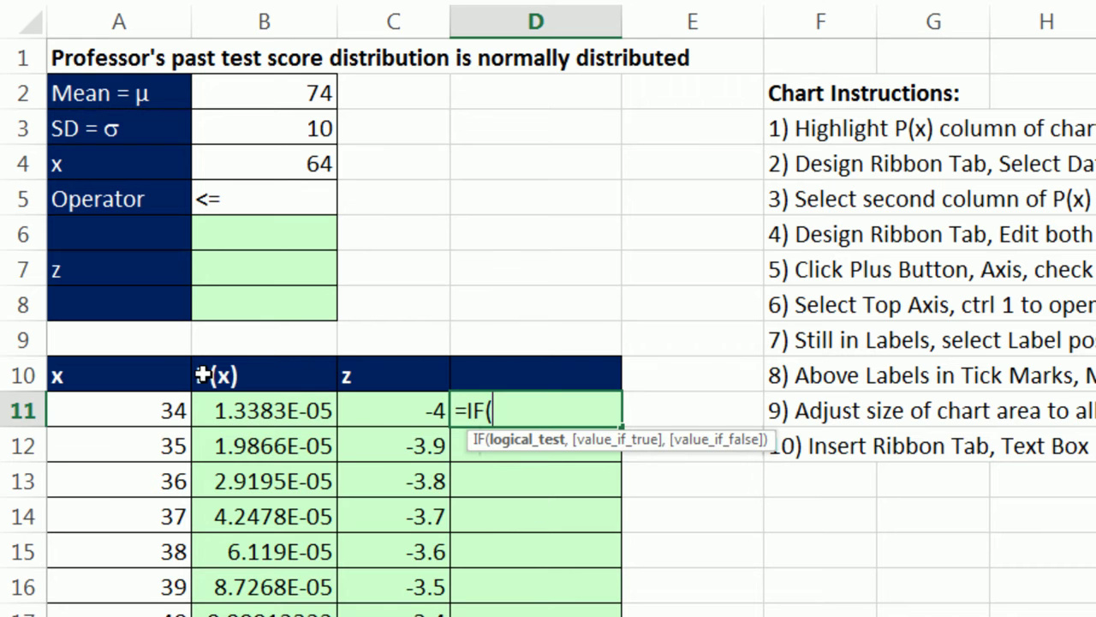
click(156, 410)
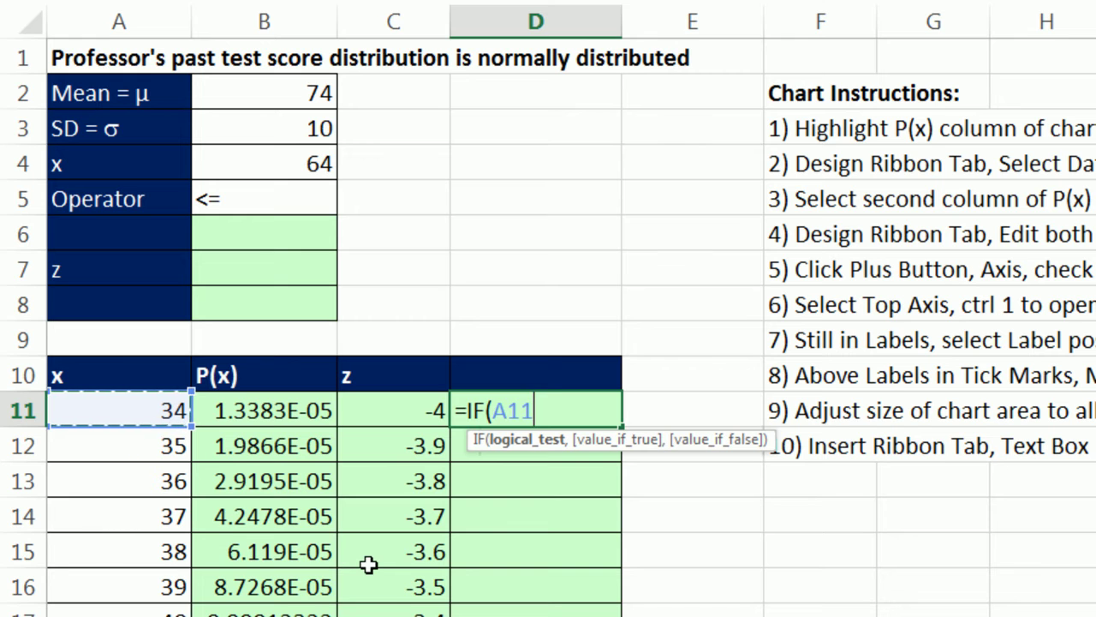
text(<=)
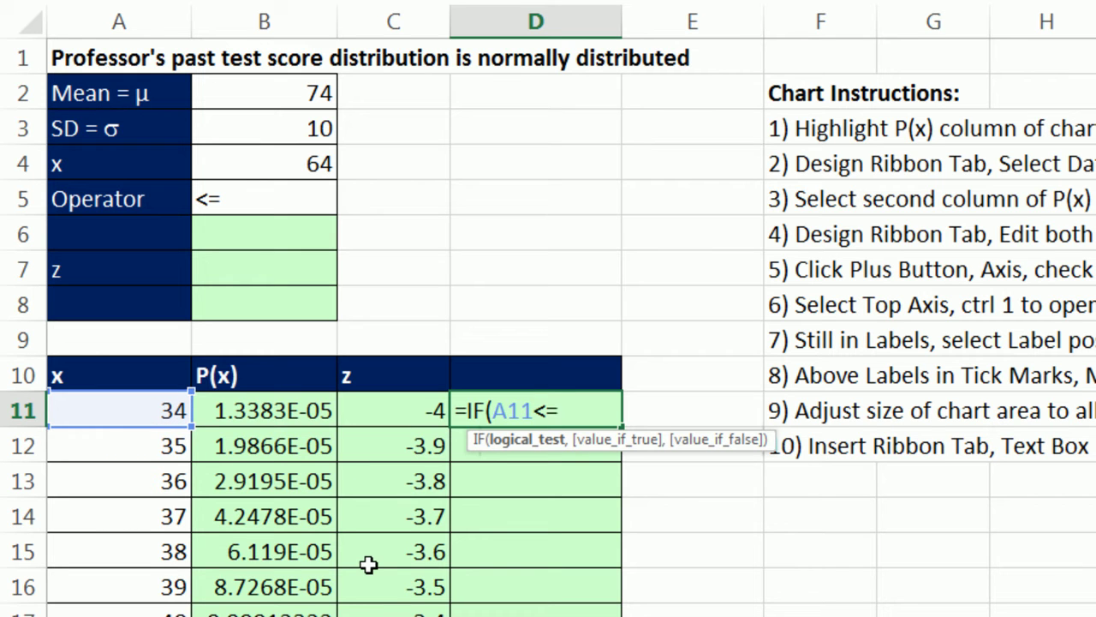
click(317, 164)
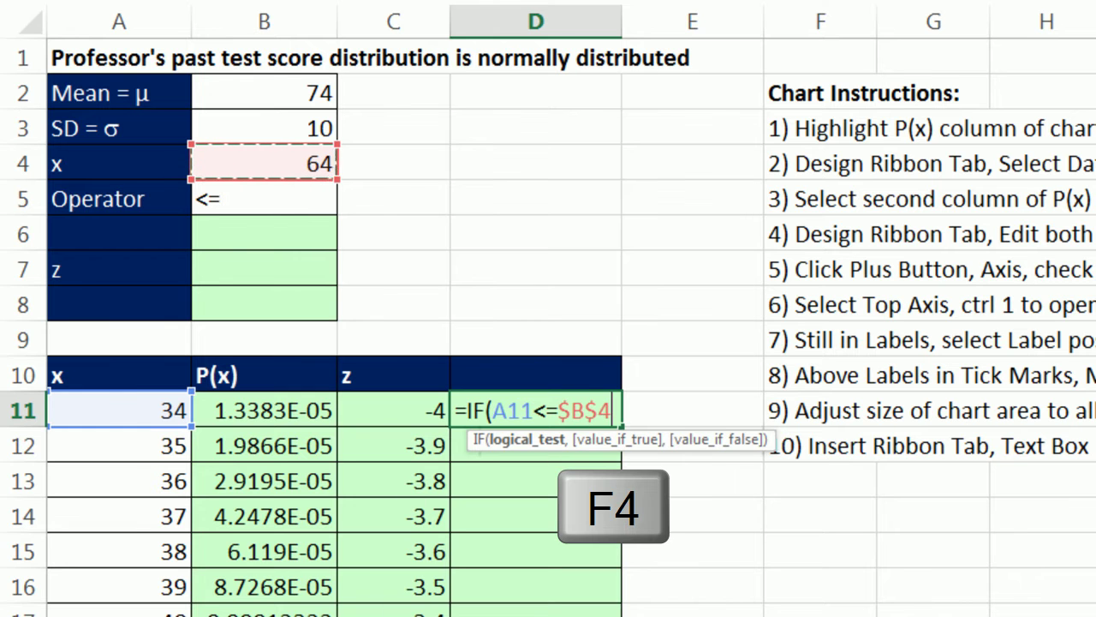
key(F4)
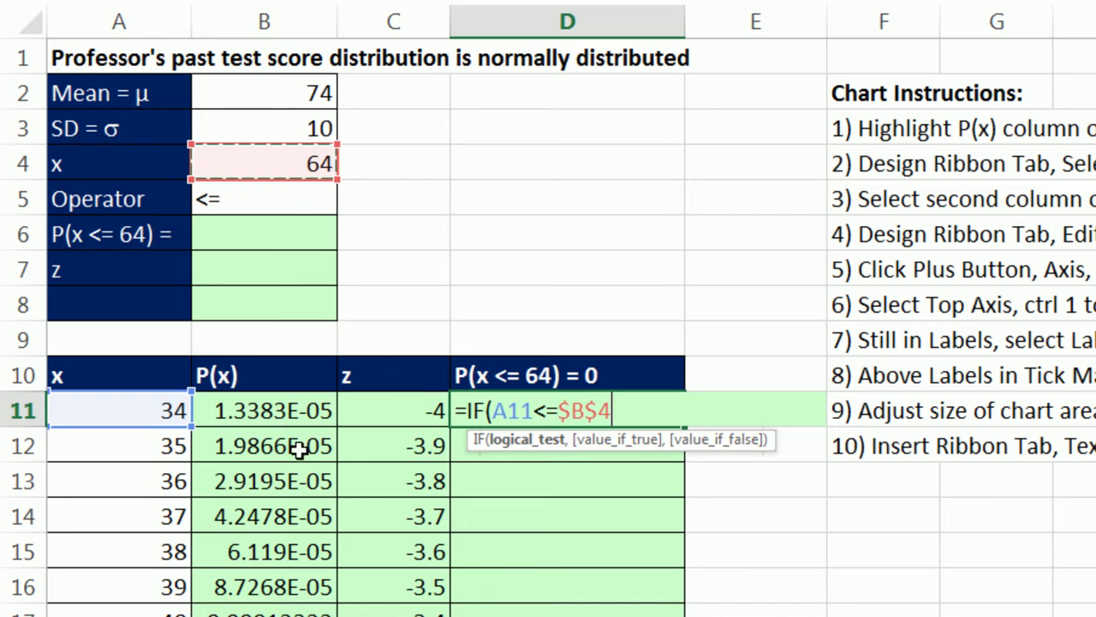
click(532, 442)
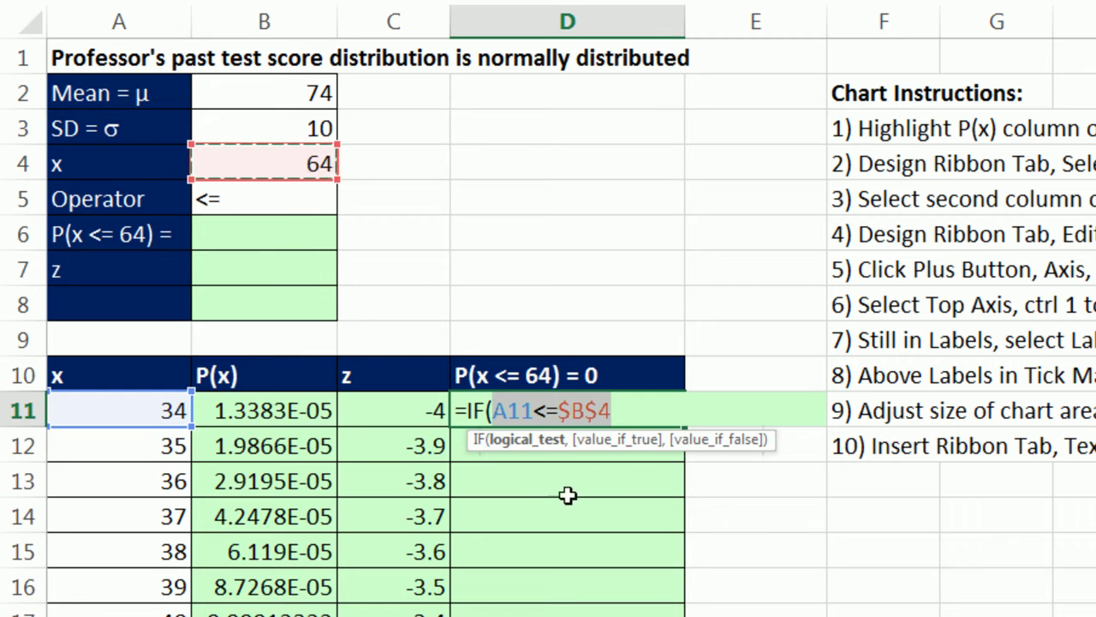
click(624, 411)
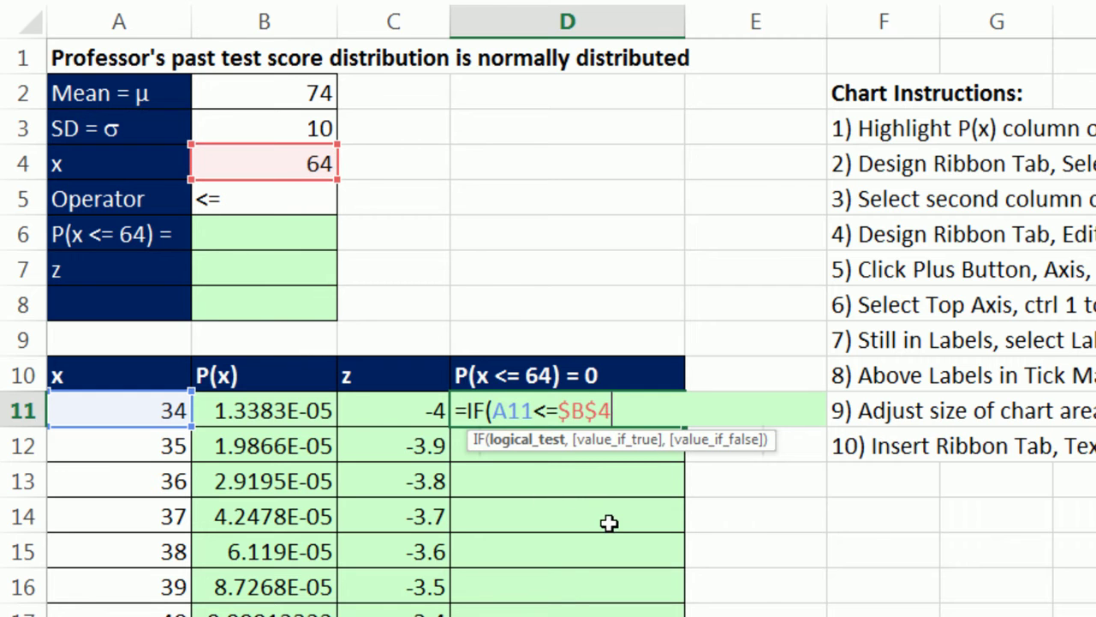
text(,)
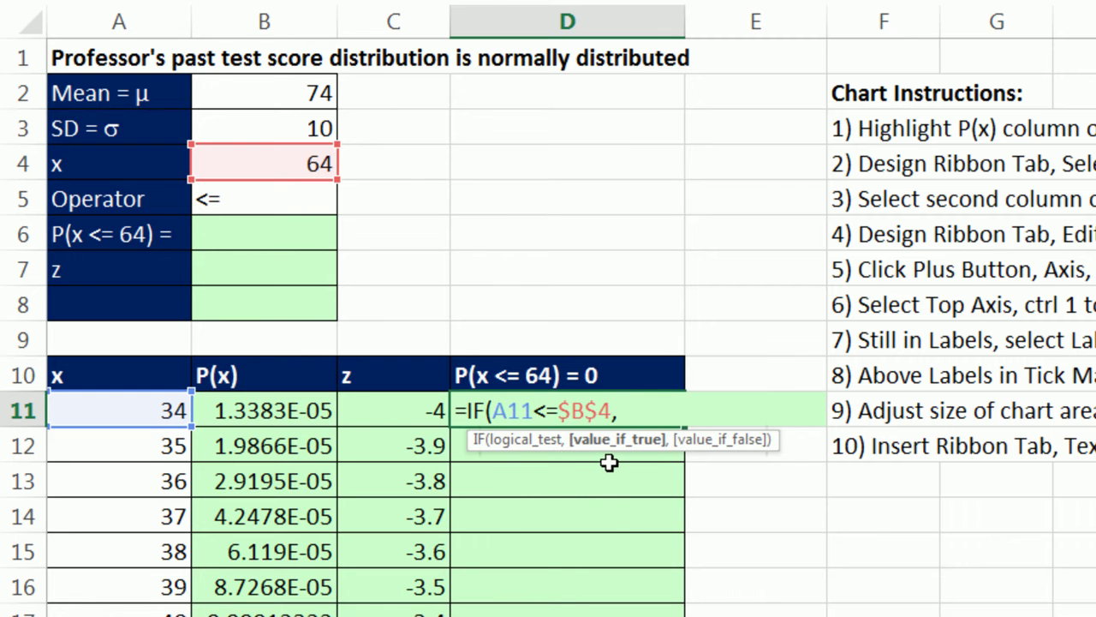
Complete D11's formula as =IF(A11<=$B$4,B11,"") and fill it down column D to the end of the table.
click(286, 410)
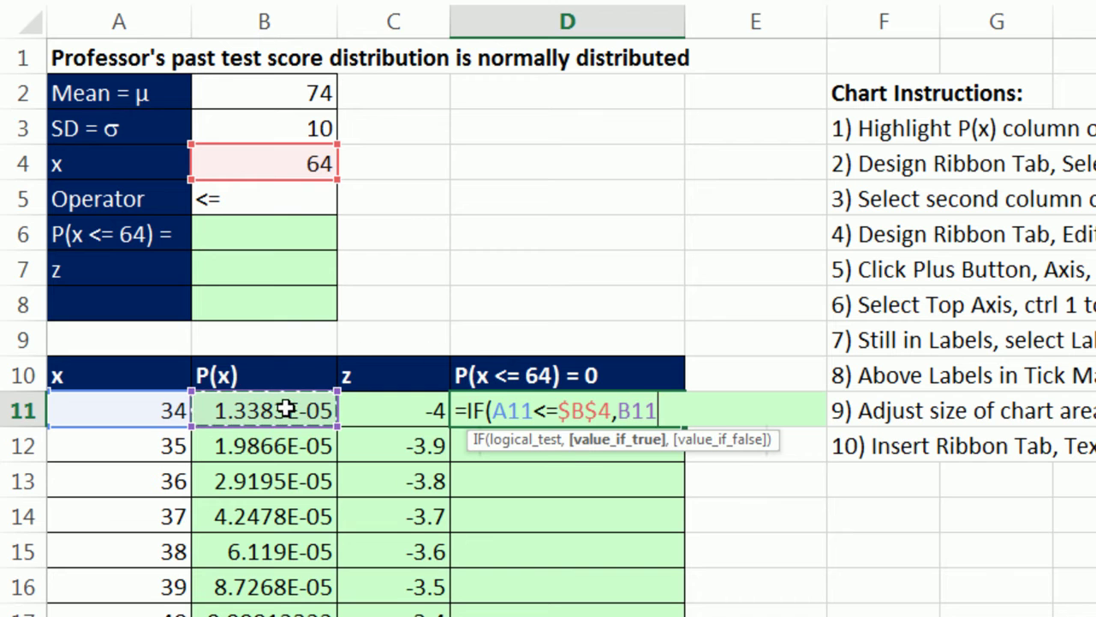
click(536, 444)
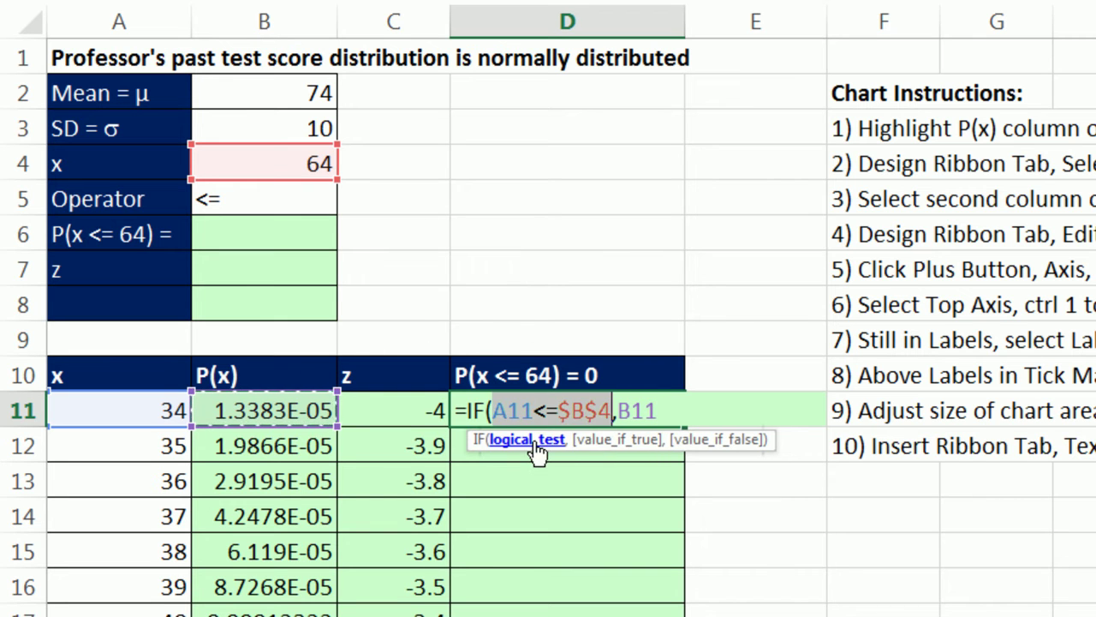
click(665, 411)
text(,)
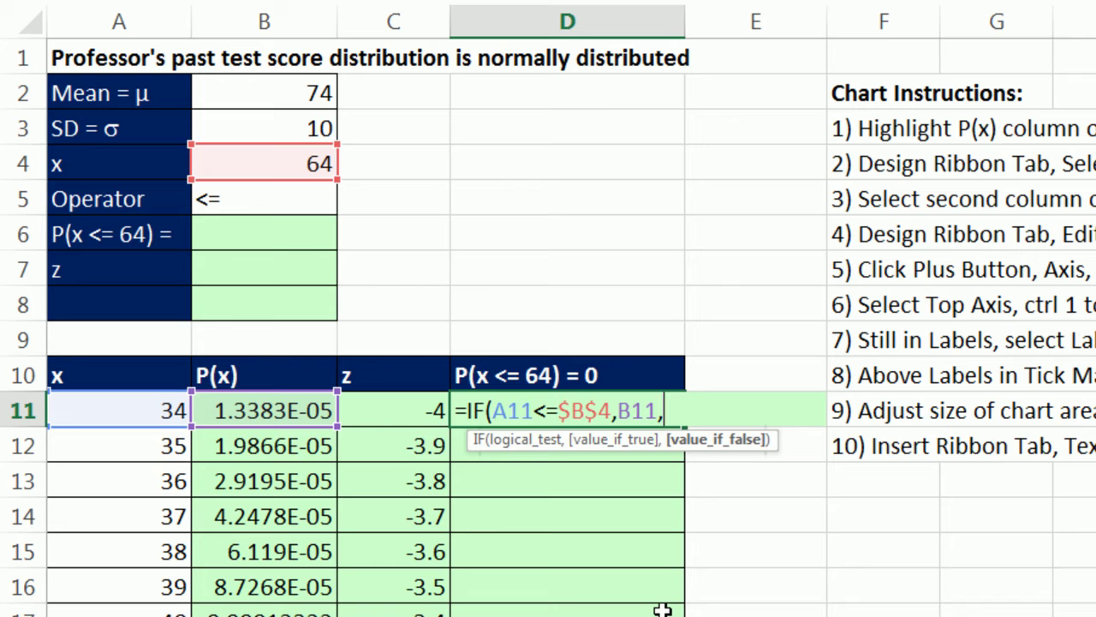
text("")
text())
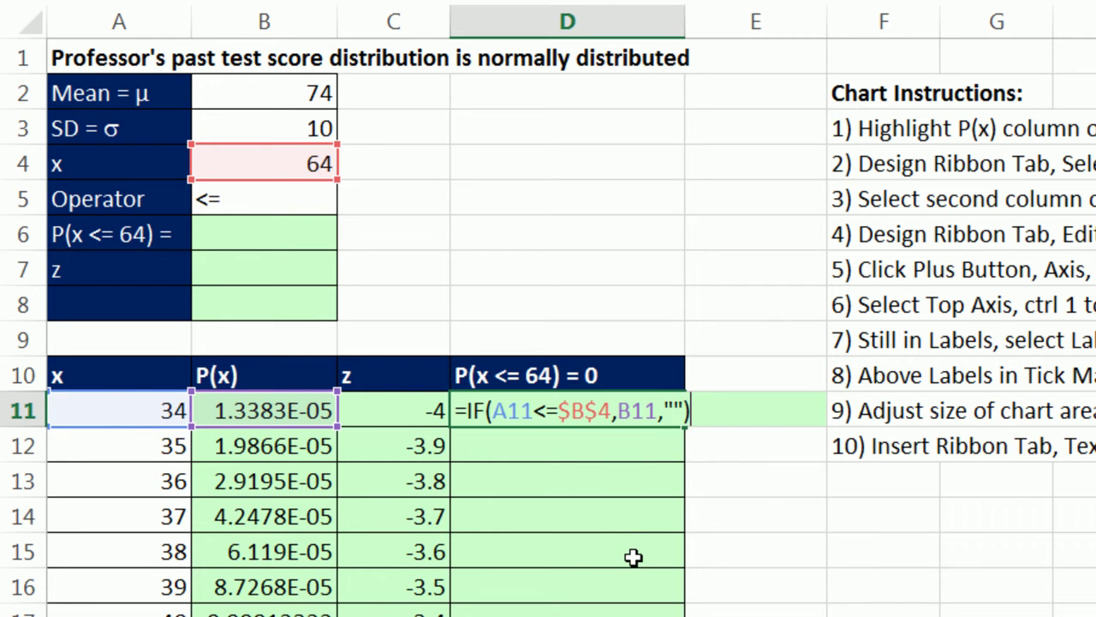
key(ctrl+Return)
double_click(684, 426)
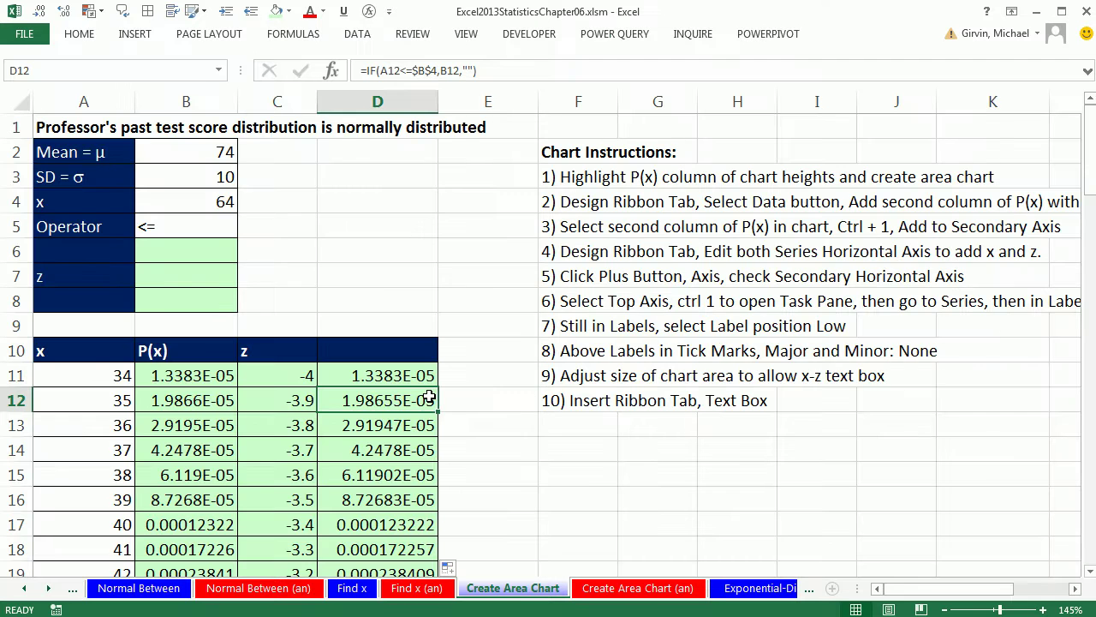
Check the filled IF formulas in column D at the last row and around x = 64, then return to header cell D10.
key(ctrl+Down)
scroll(428, 396, up, 15)
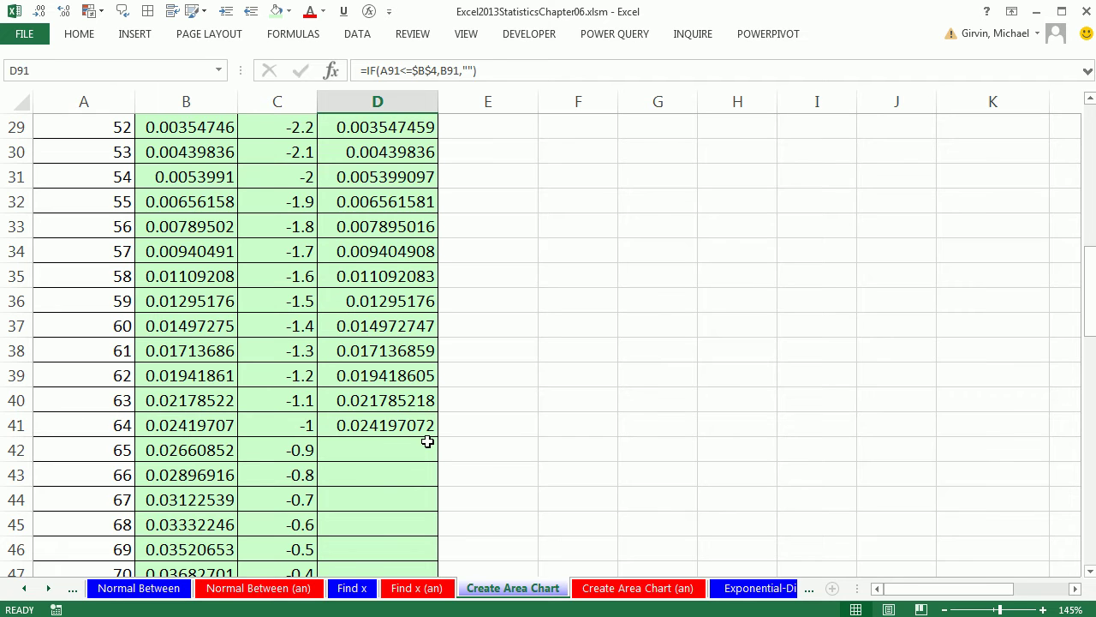
click(375, 423)
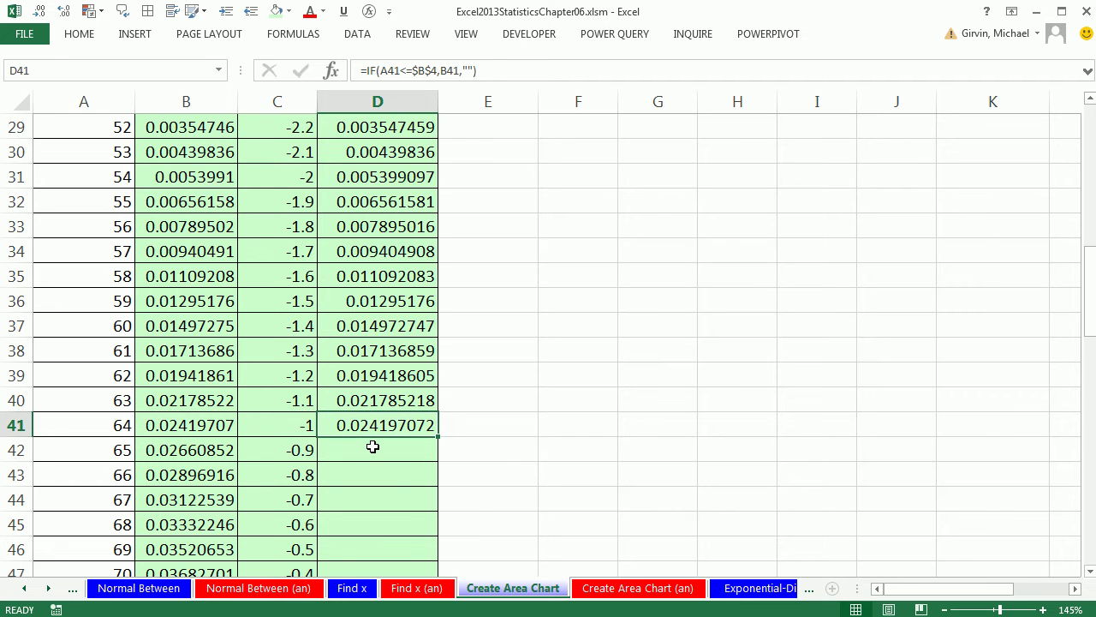
click(372, 446)
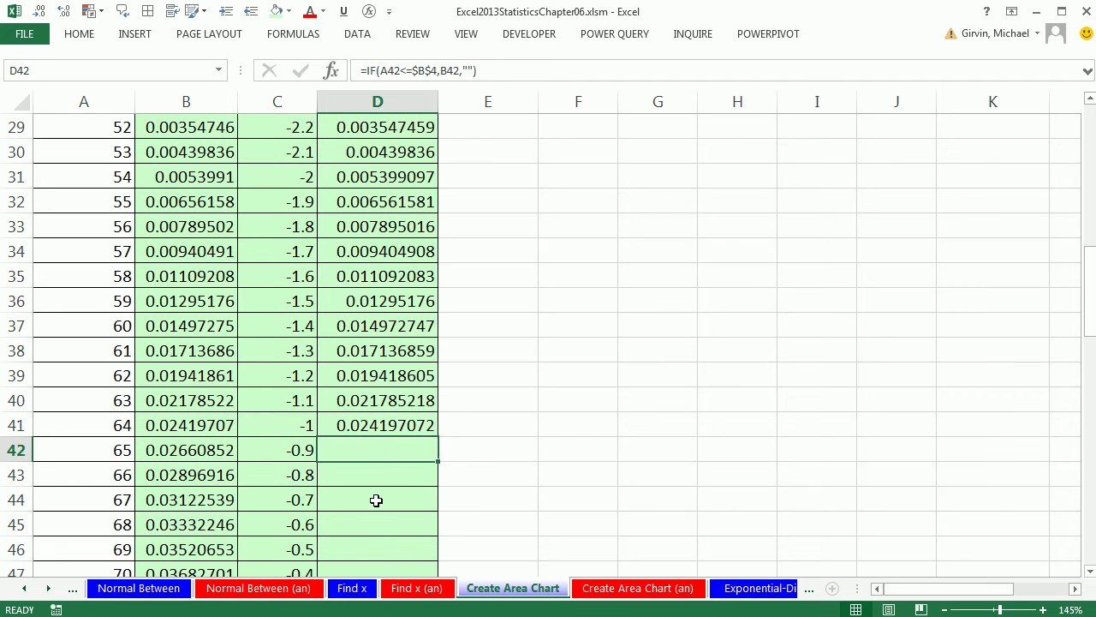
scroll(377, 483, up, 8)
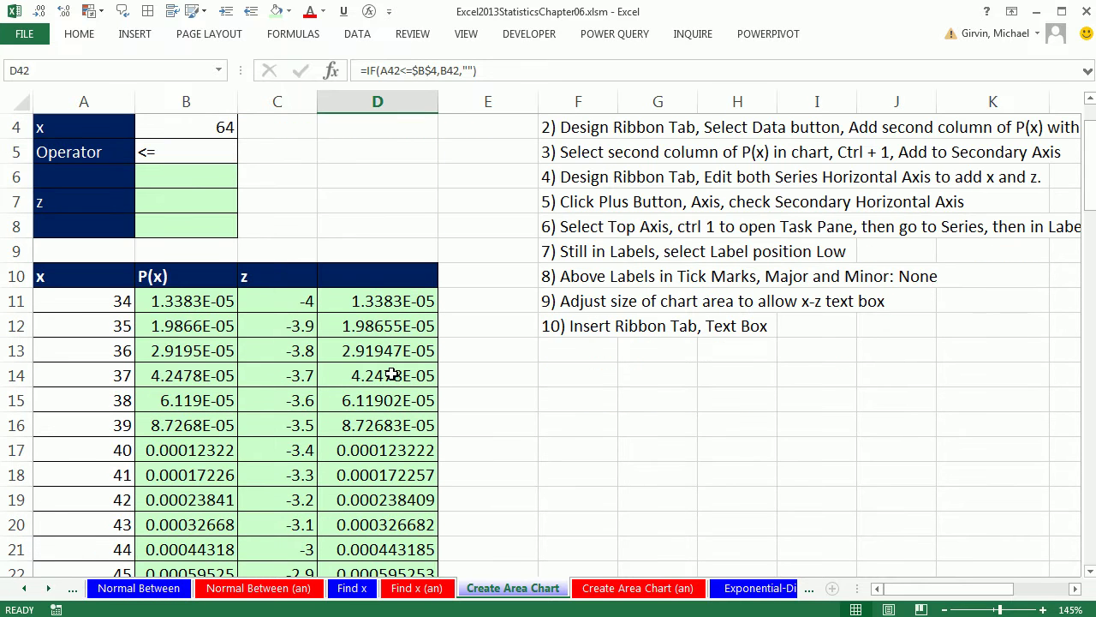
scroll(391, 374, up, 1)
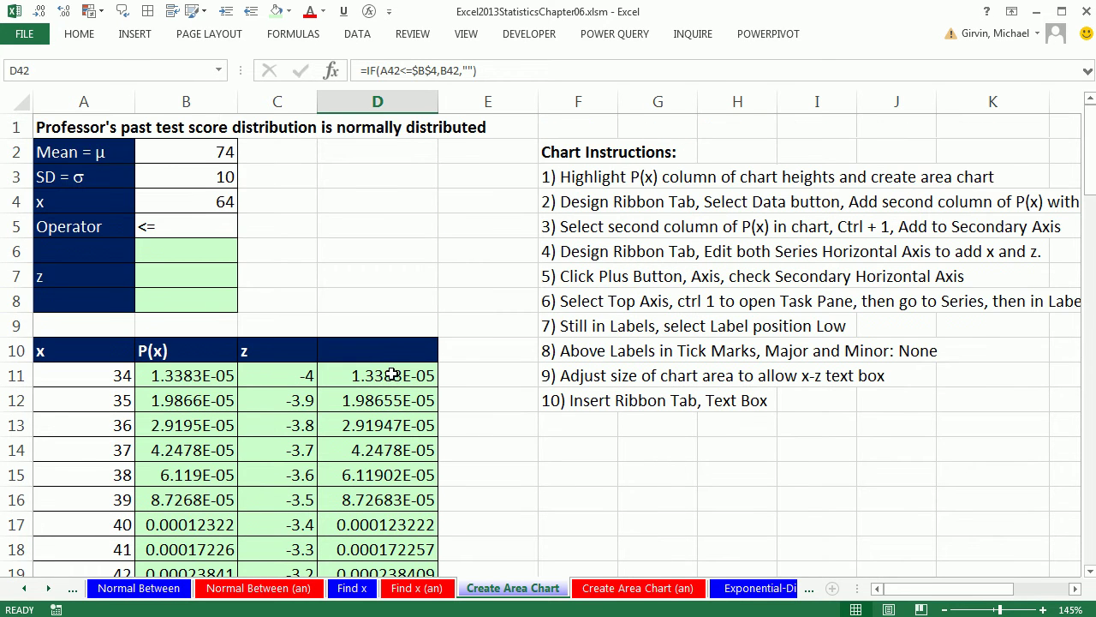
click(354, 356)
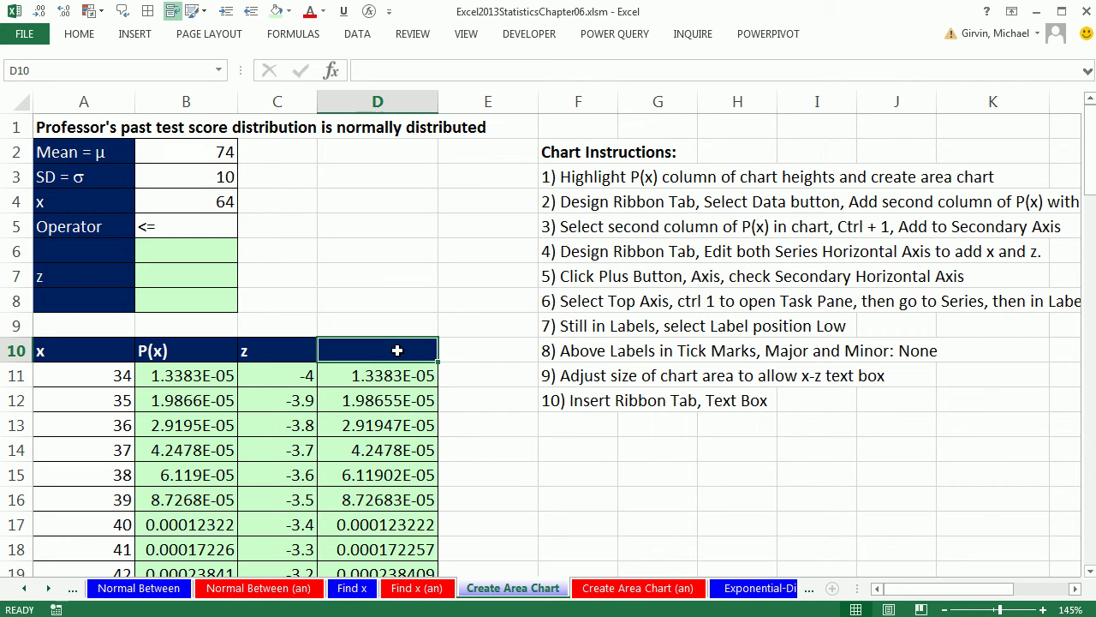
Enter the label formula ="P(x <= "&B4&")" in cell A6.
click(105, 249)
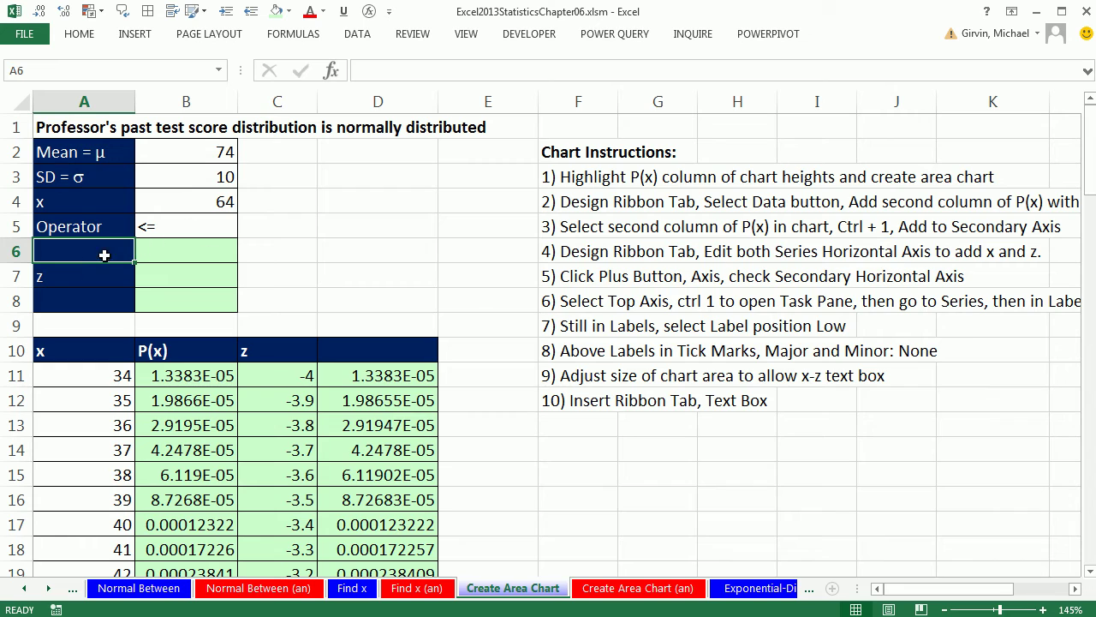
text(=)
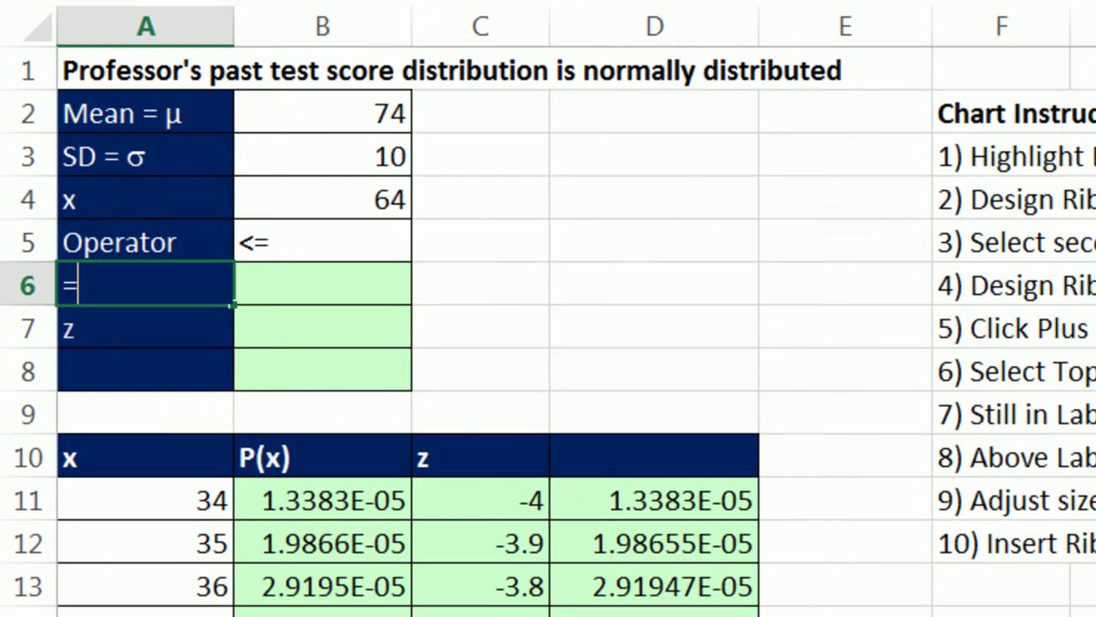
text("P(x <=)
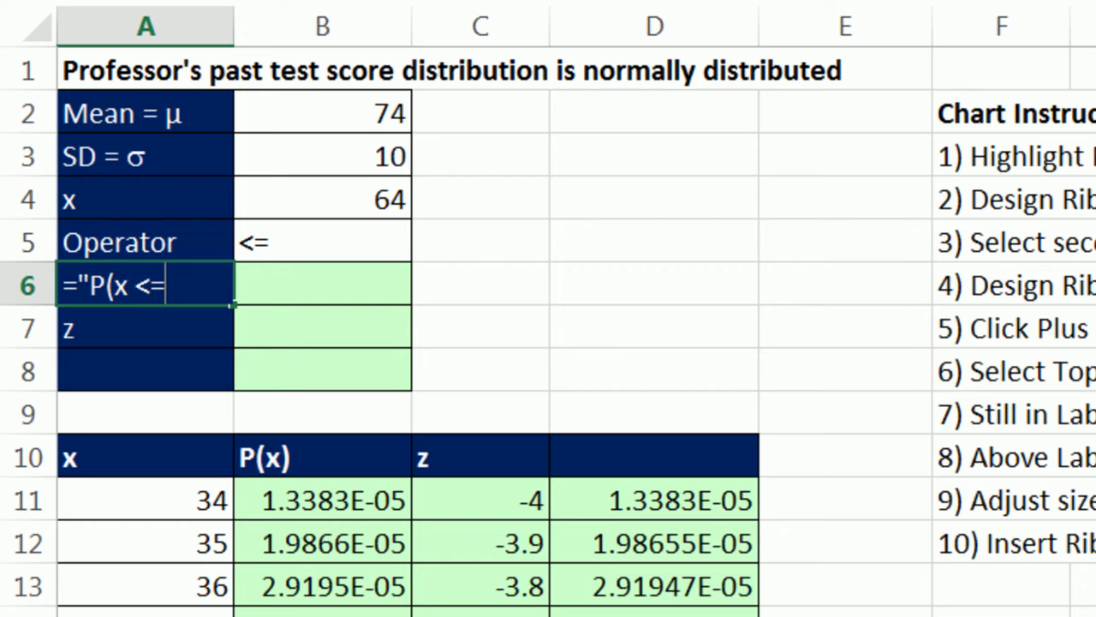
text( "&)
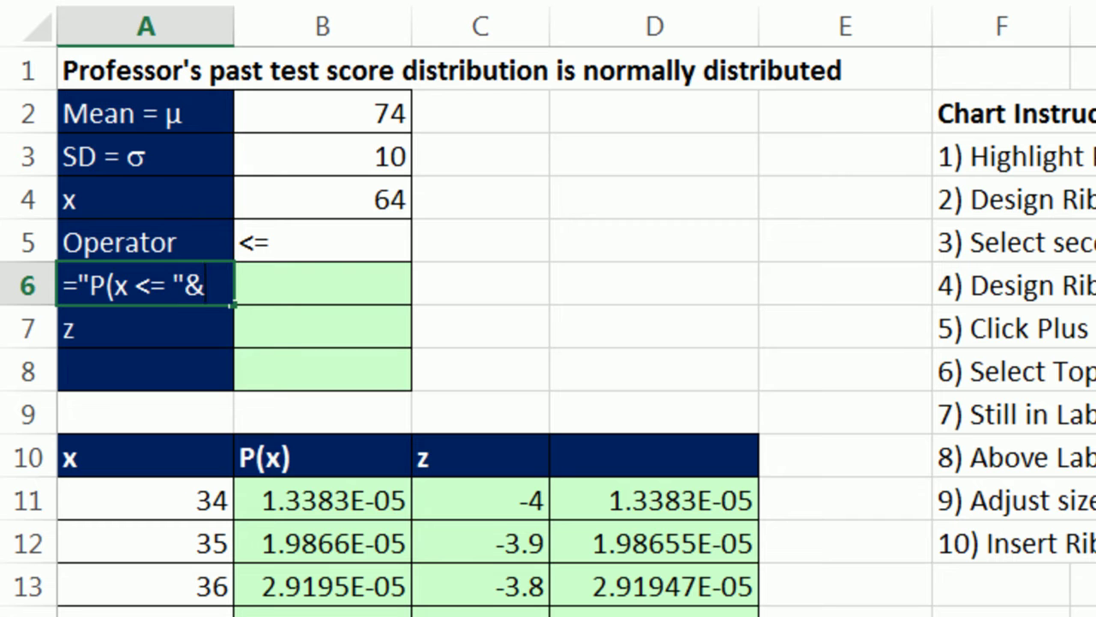
click(373, 200)
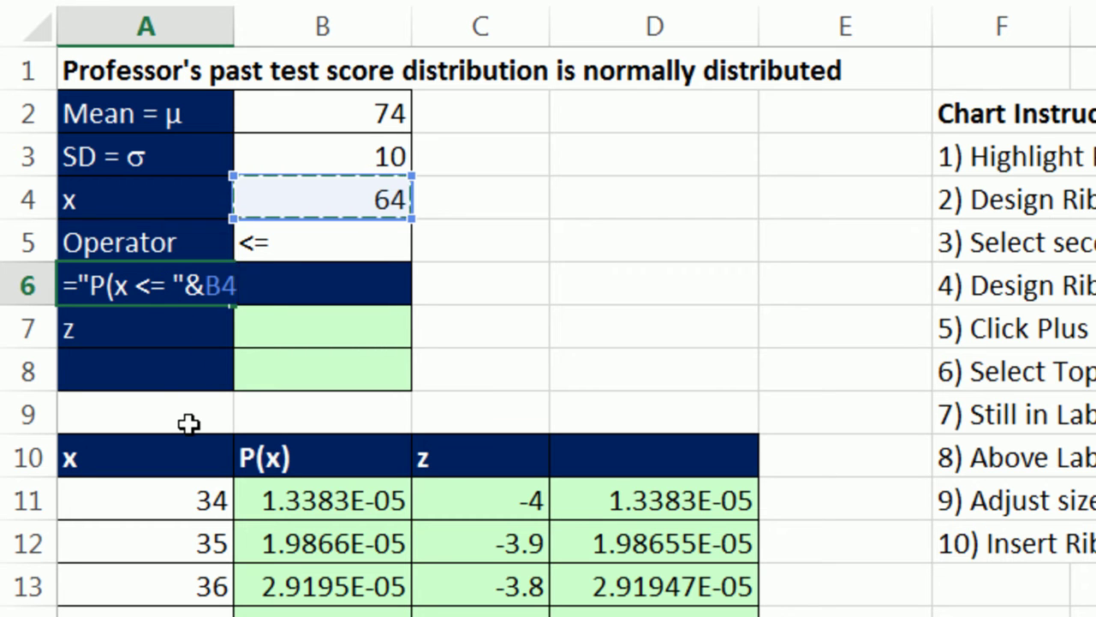
text(&")")
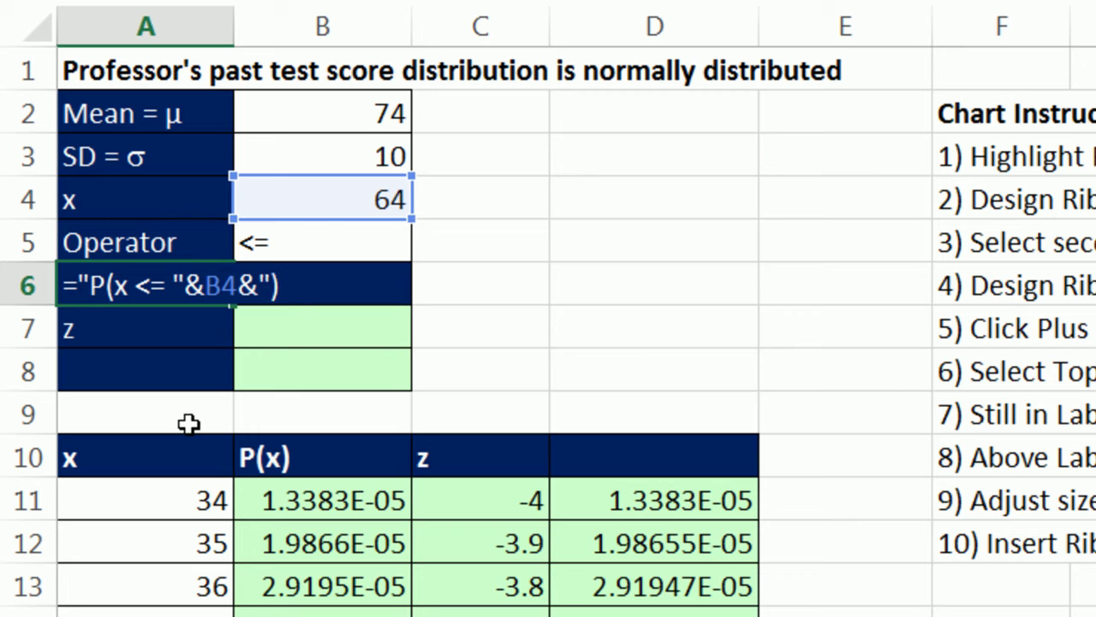
key(ctrl+Return)
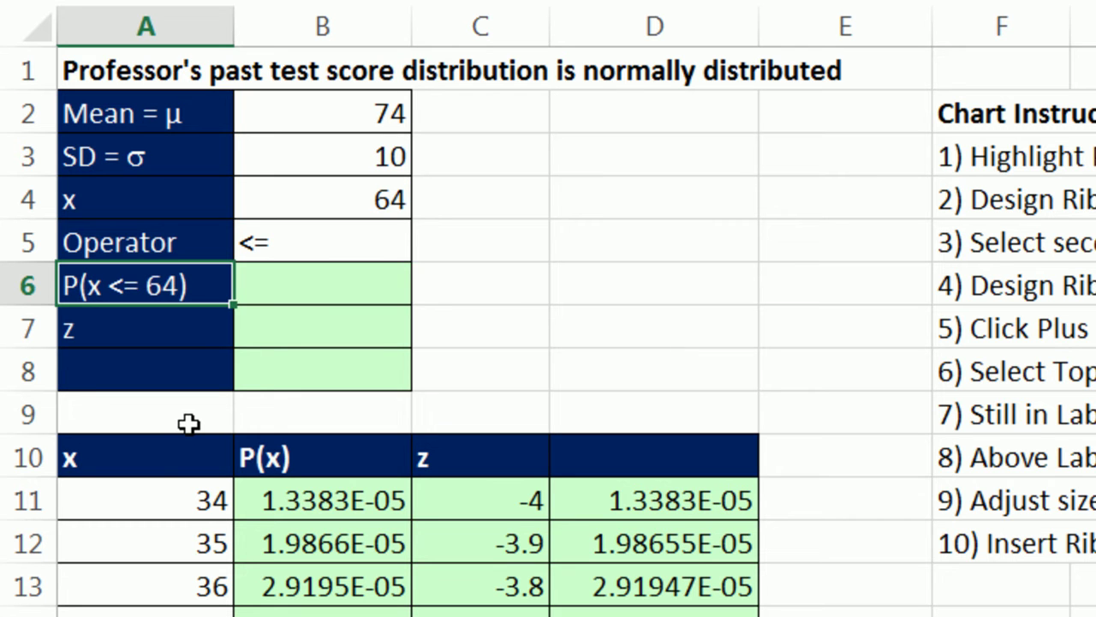
Extend the label formula in A6 with a trailing equals sign so it reads ="P(x <= "&B4&") =".
key(F2)
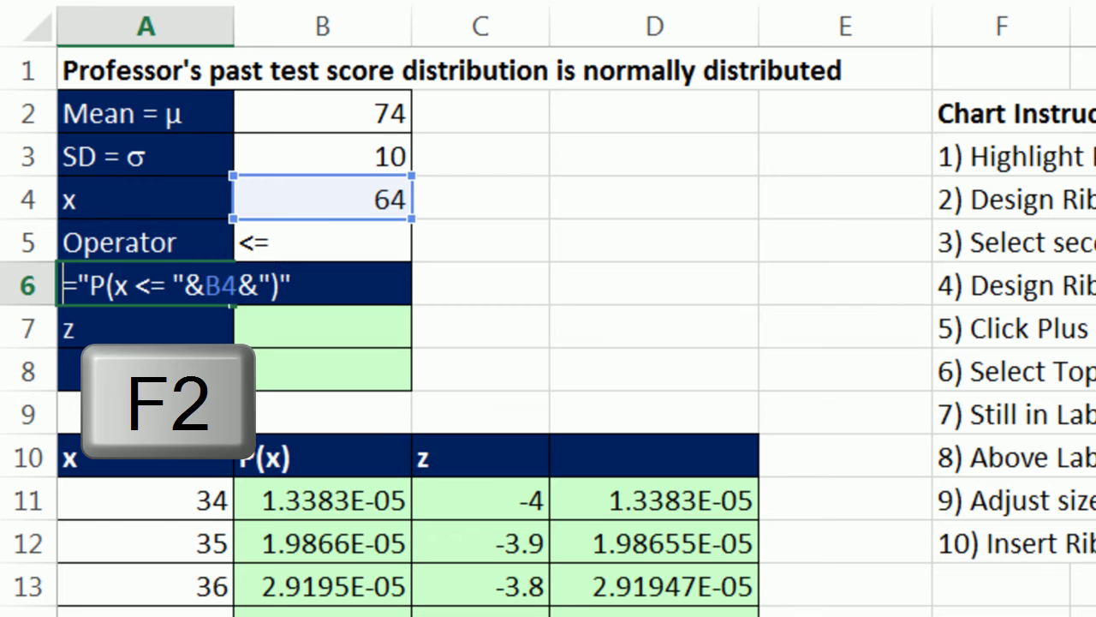
key(BackSpace)
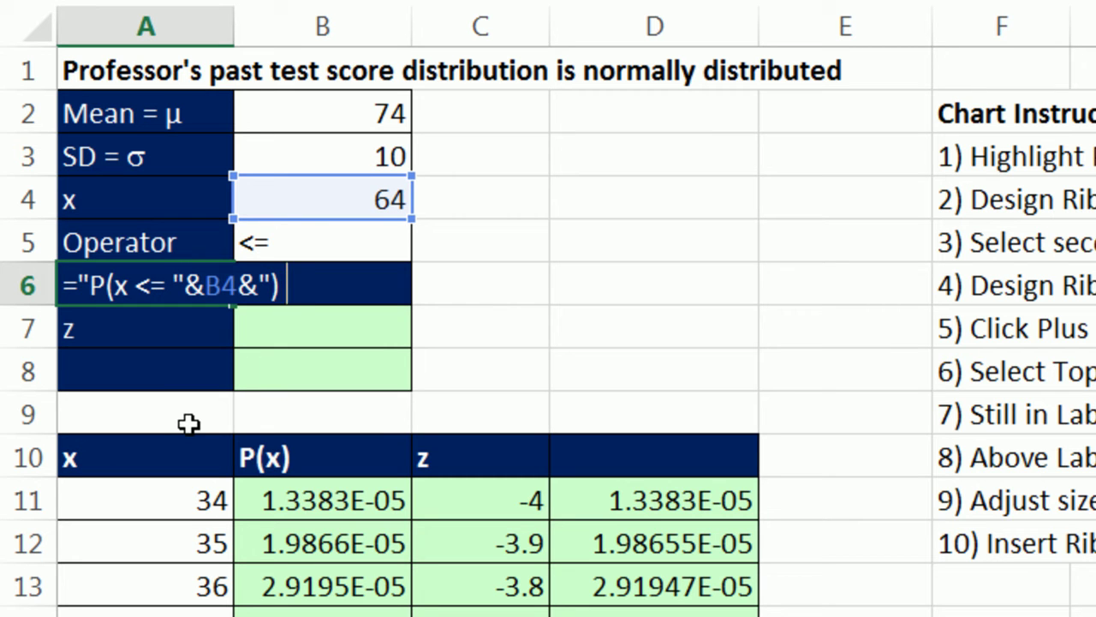
text(=")
key(ctrl+Return)
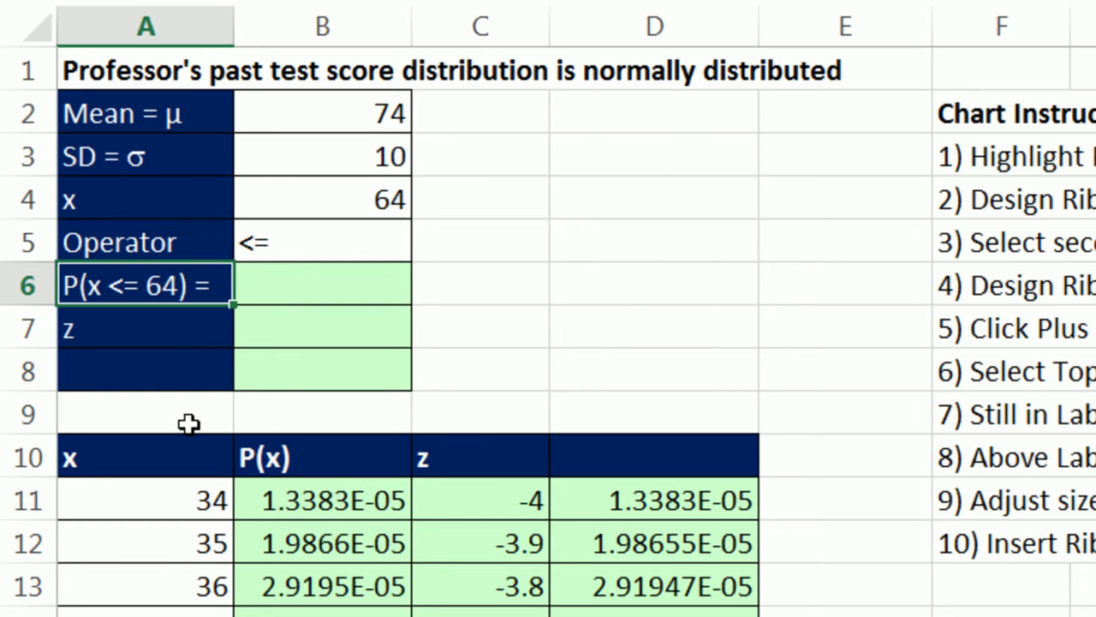
Enter the cumulative probability formula =NORM.DIST(B4,B2,B3,1) in cell B6.
click(304, 295)
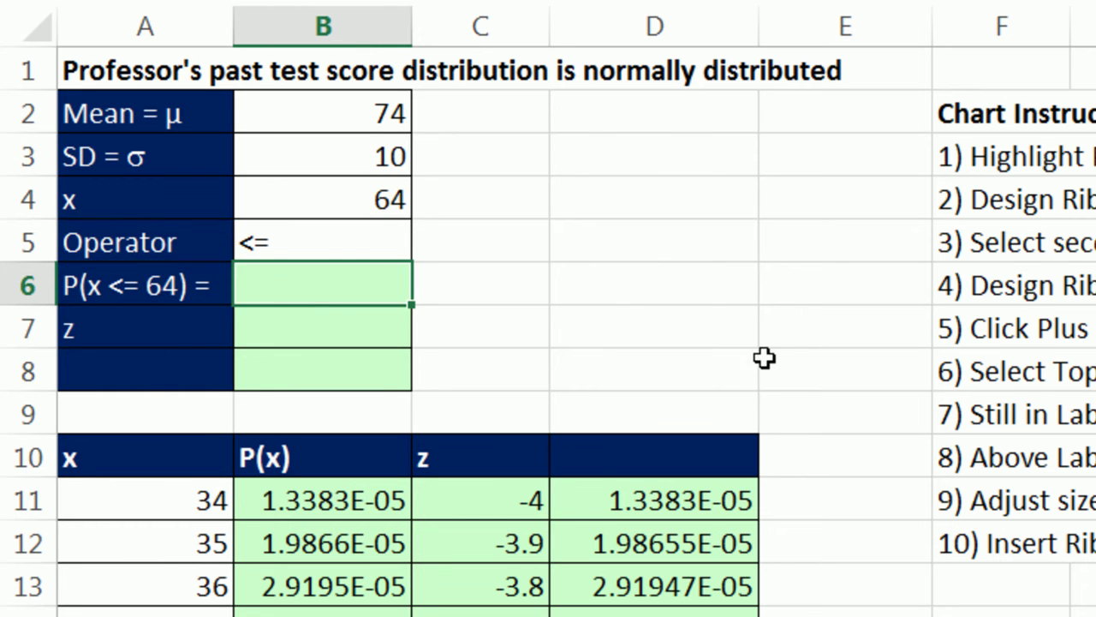
text(=norm)
key(Tab)
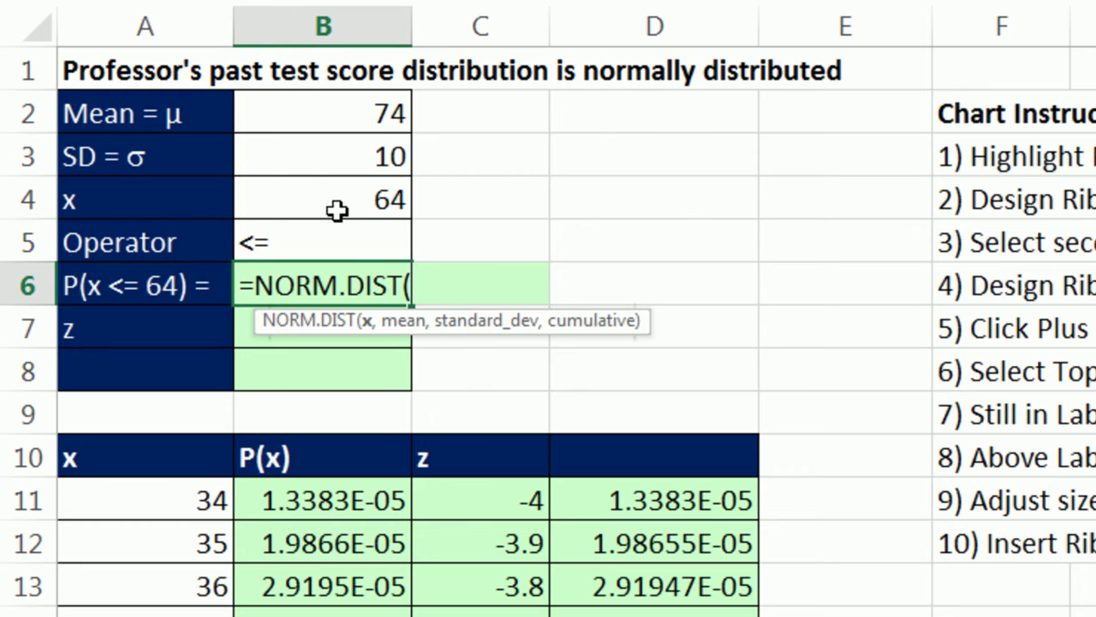
click(349, 202)
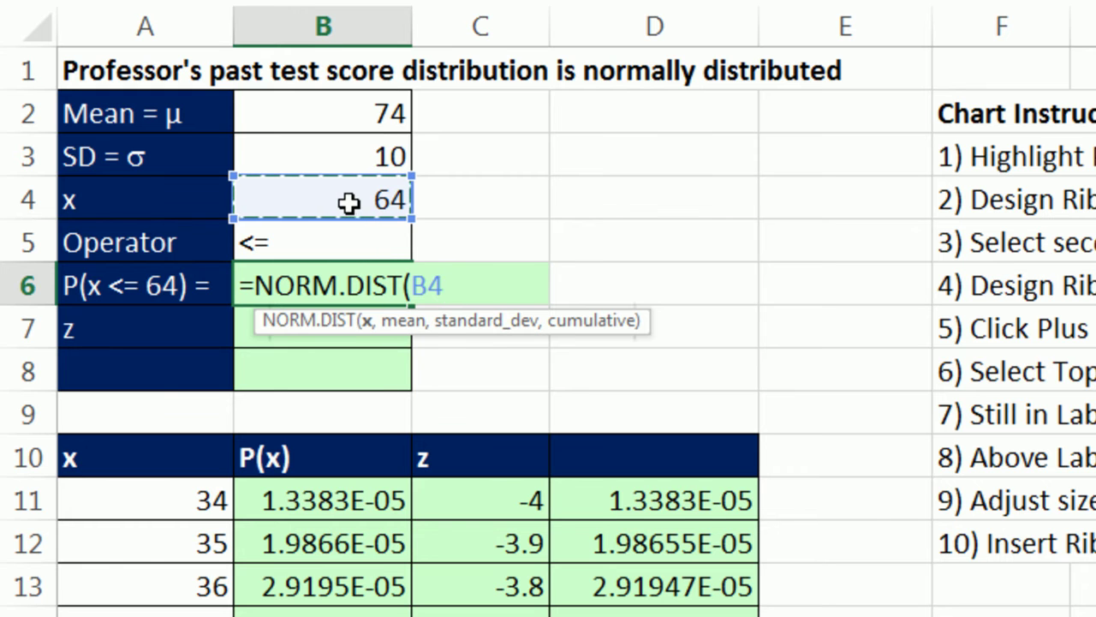
text(,)
click(357, 108)
text(,)
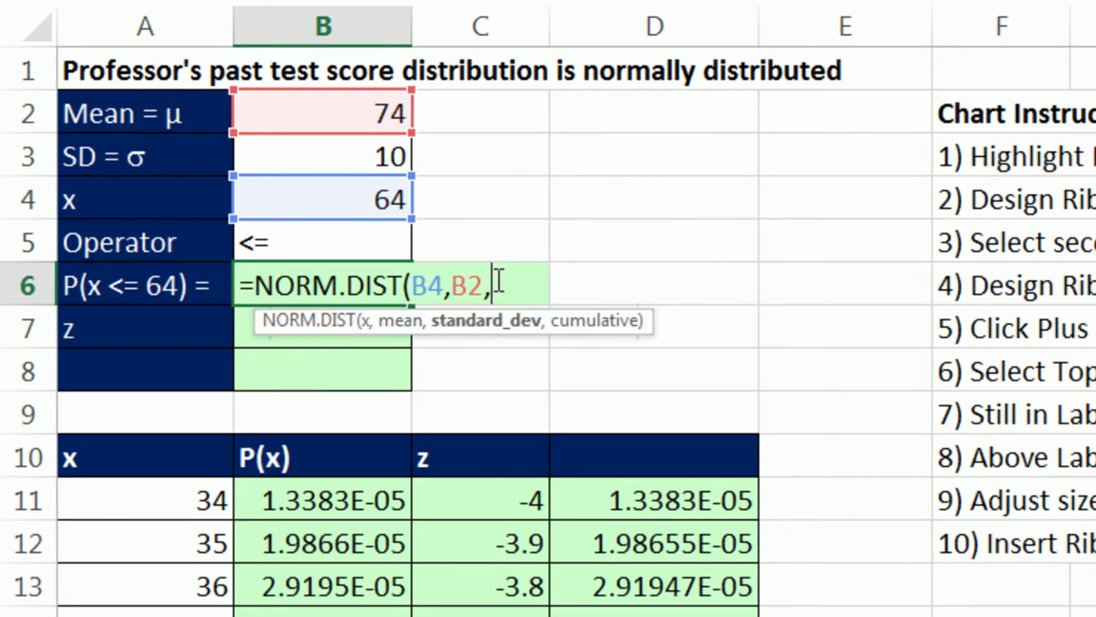
click(390, 155)
text(,)
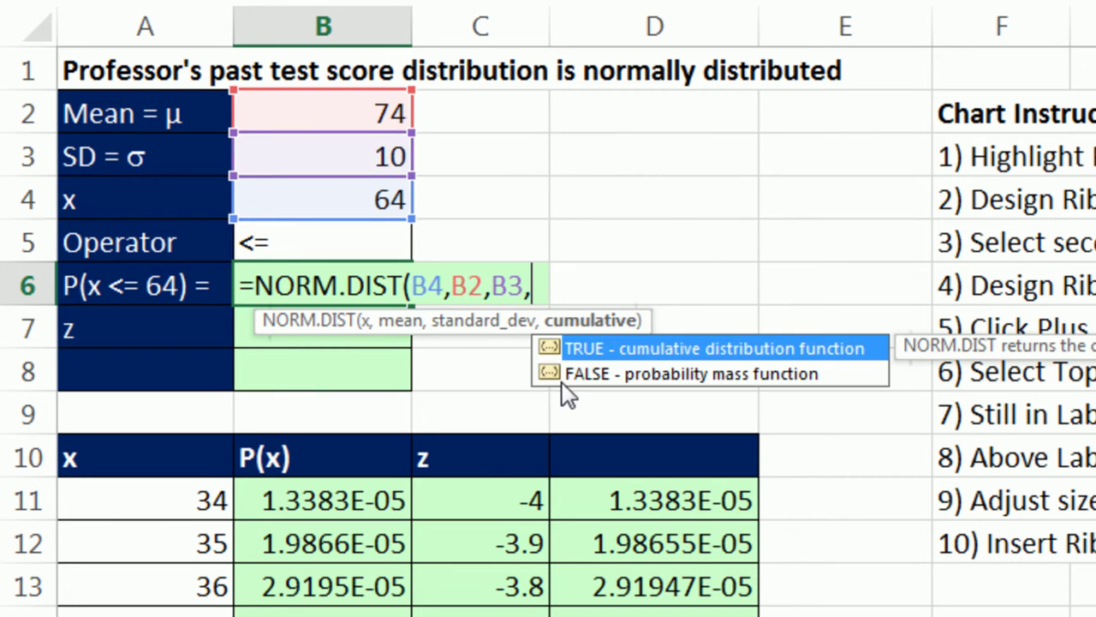
text(1))
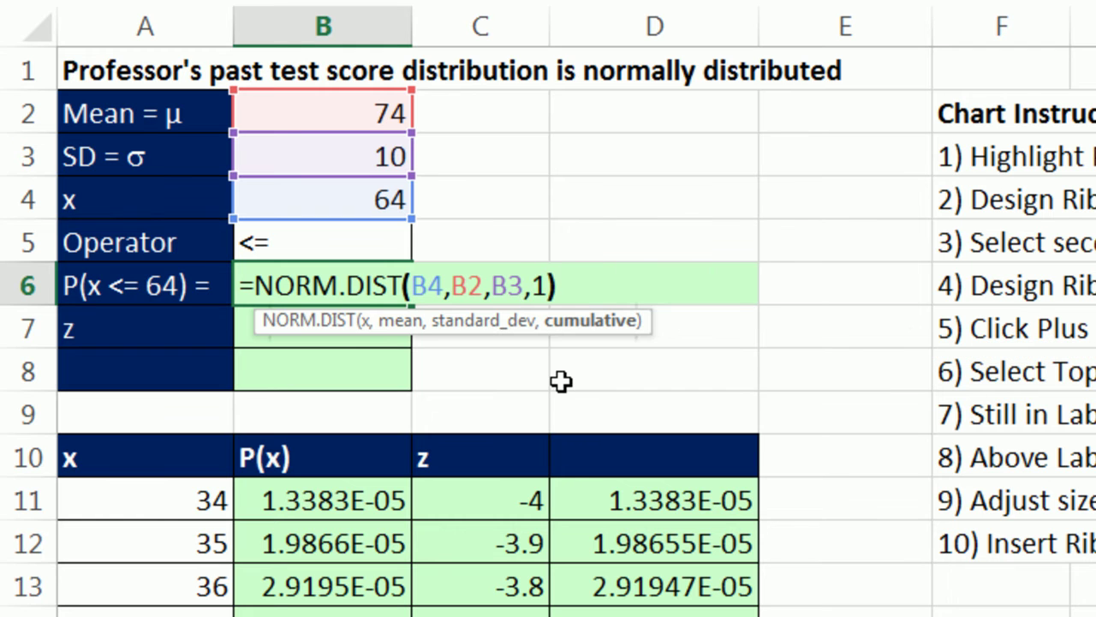
key(ctrl+Return)
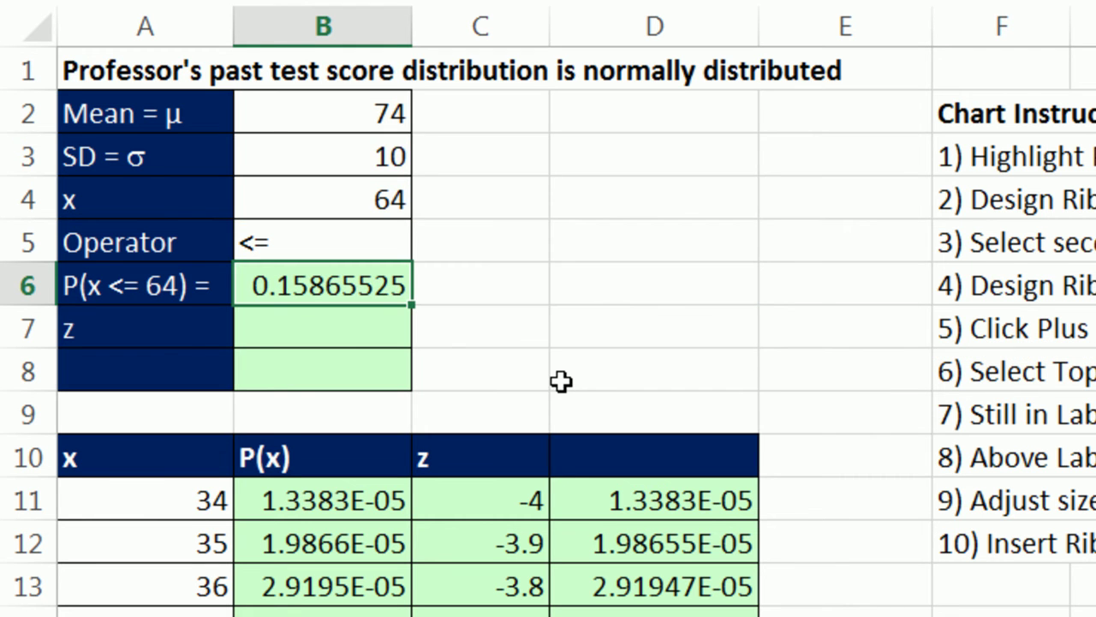
Add a trailing space after the final equals sign in A6's label formula so it reads ="P(x <= "&B4&") = ".
click(603, 460)
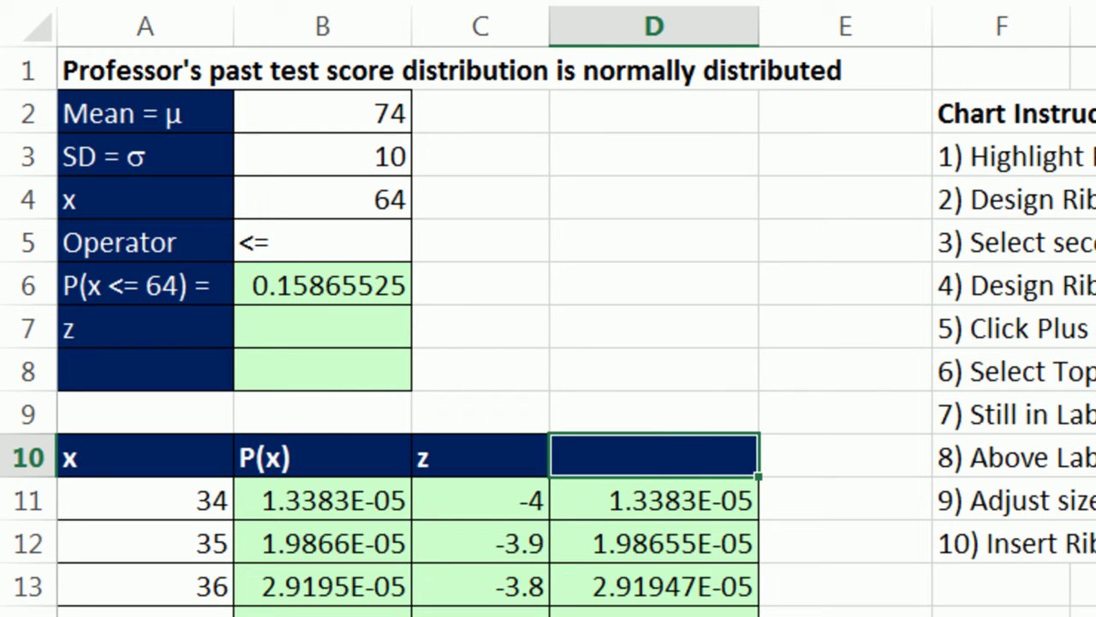
click(182, 287)
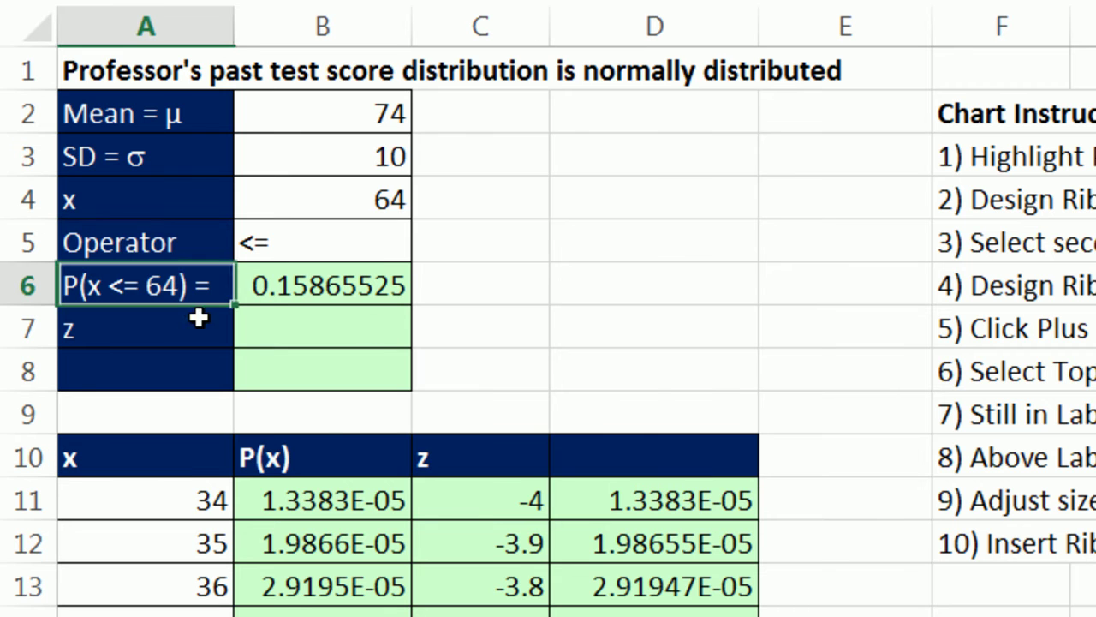
key(F2)
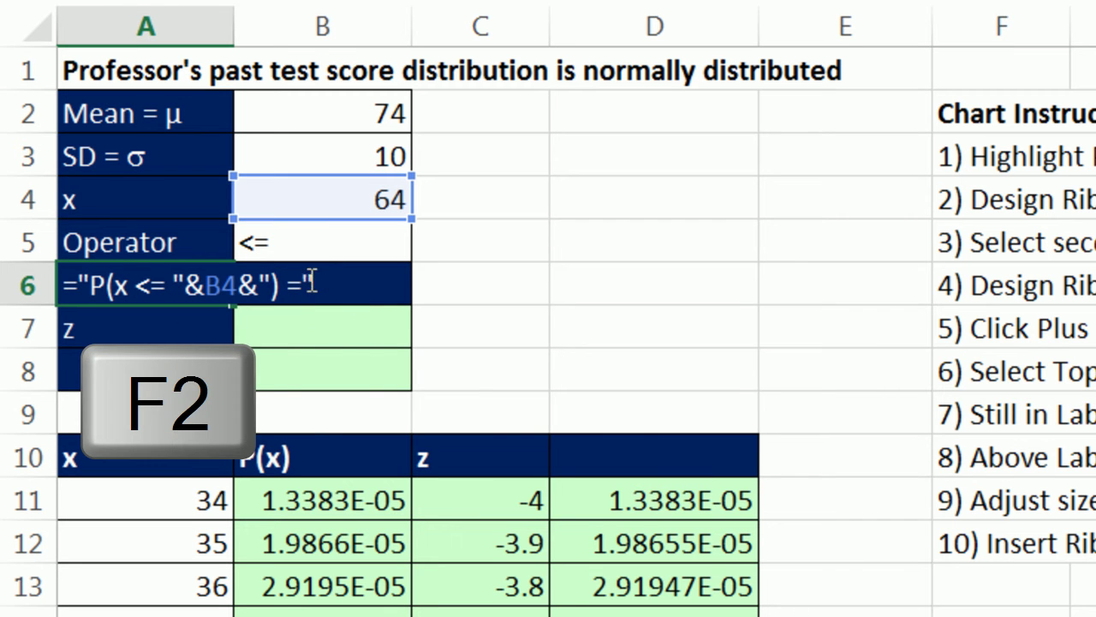
key(Left)
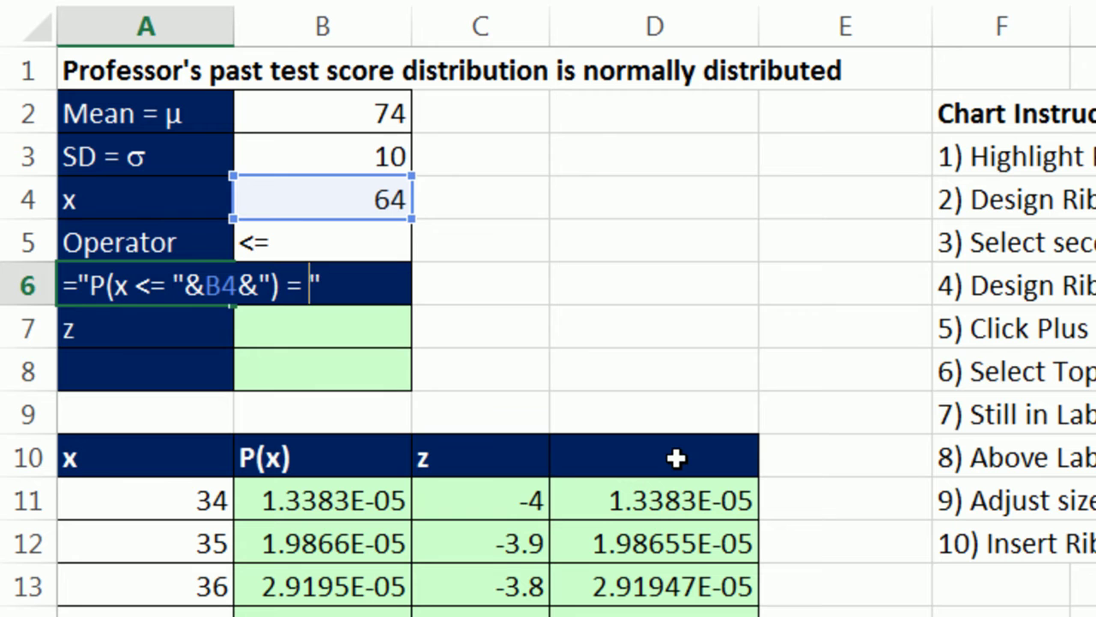
key(ctrl+Return)
key(Return)
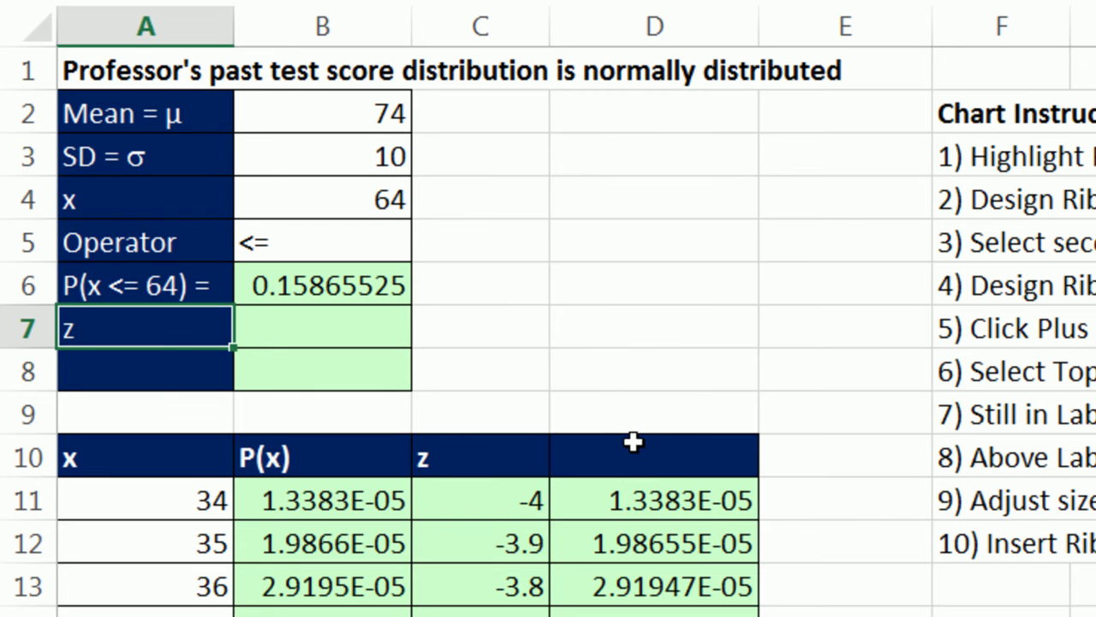
Enter the heading formula =A6&B6 in D10 and widen column D to fit the full label.
click(639, 452)
text(=)
click(163, 286)
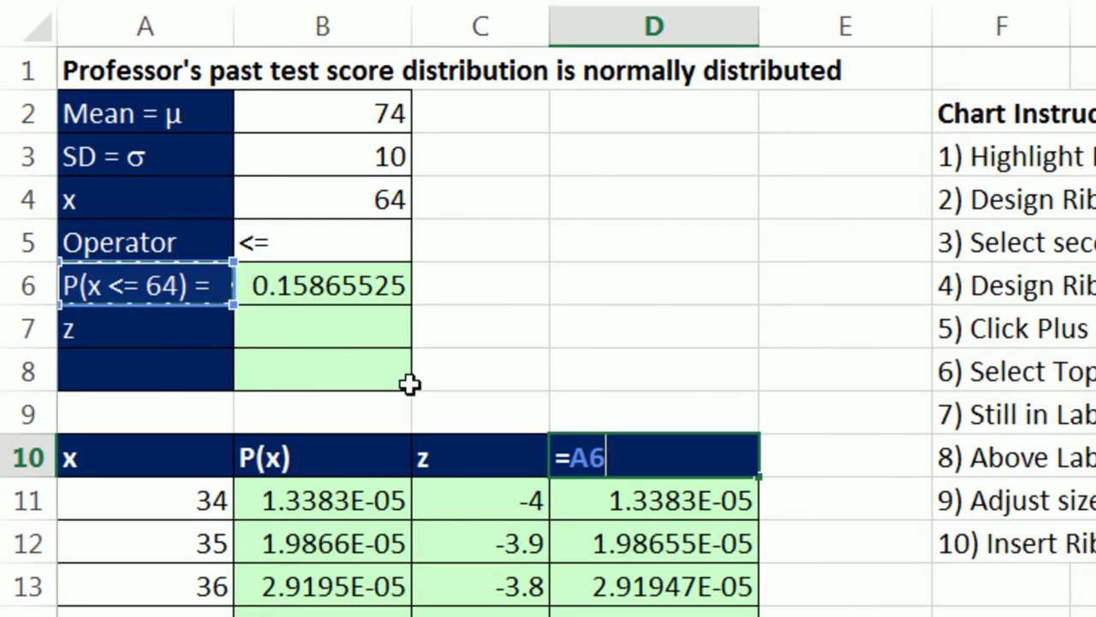
text(&)
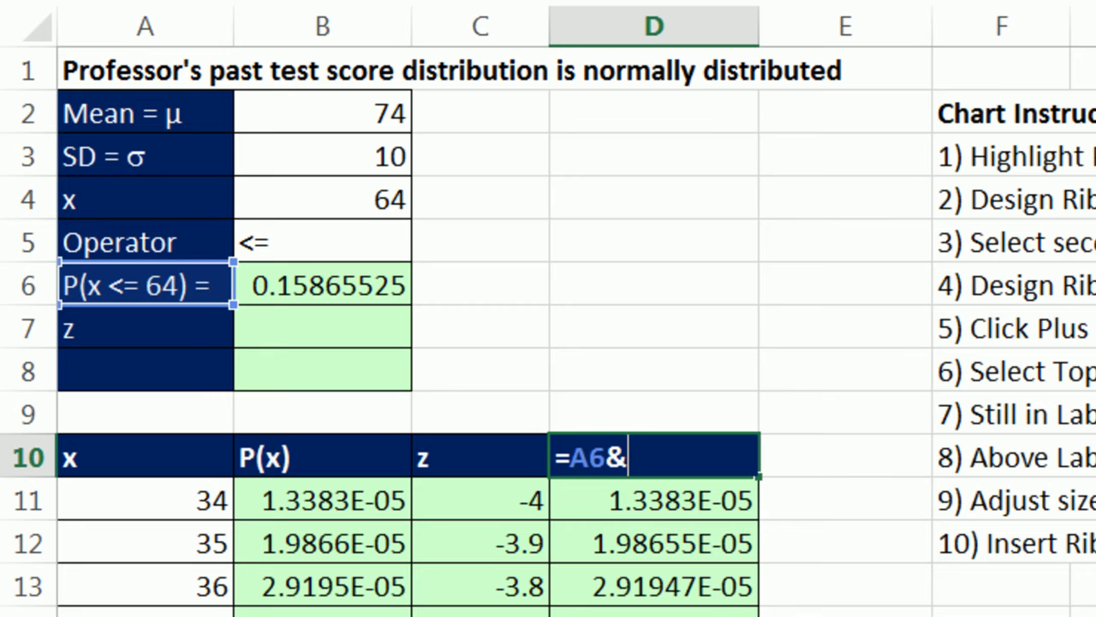
click(373, 285)
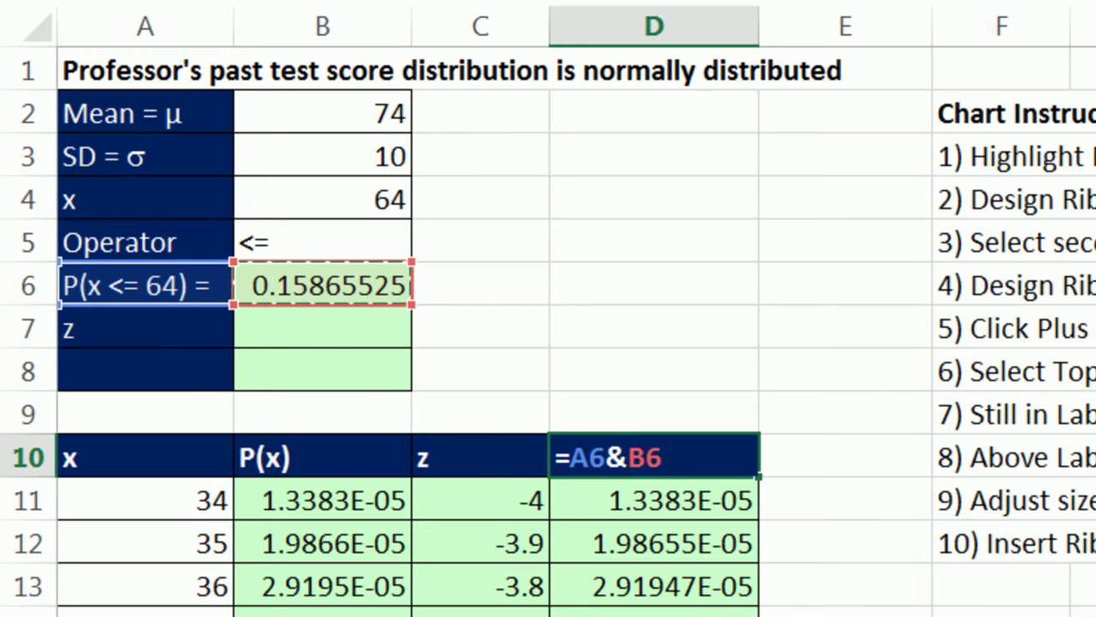
key(Return)
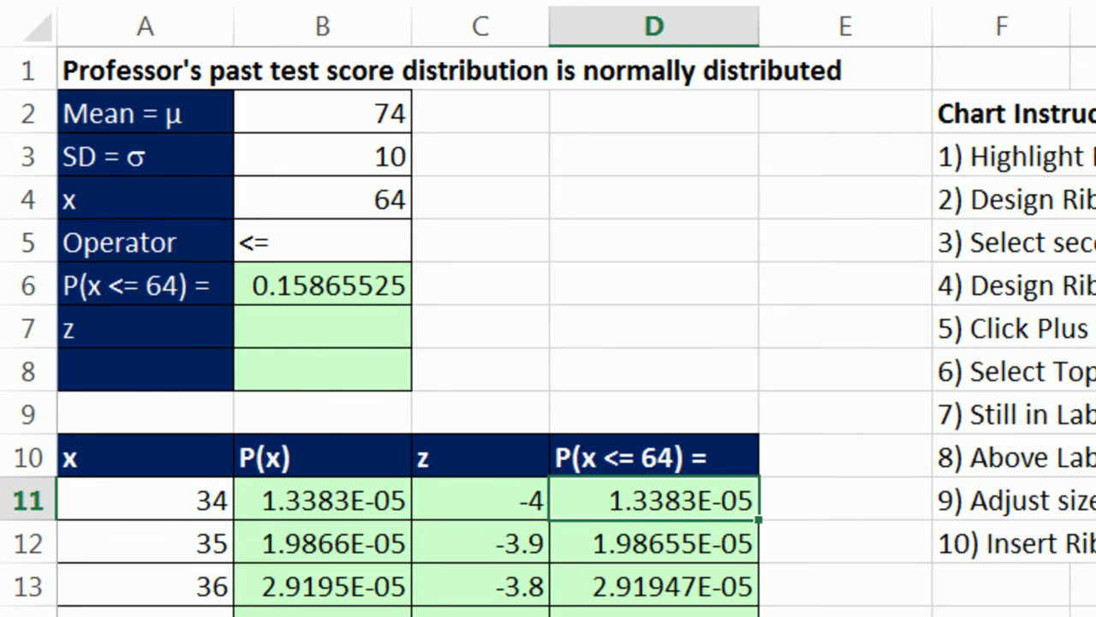
drag(759, 26, 994, 77)
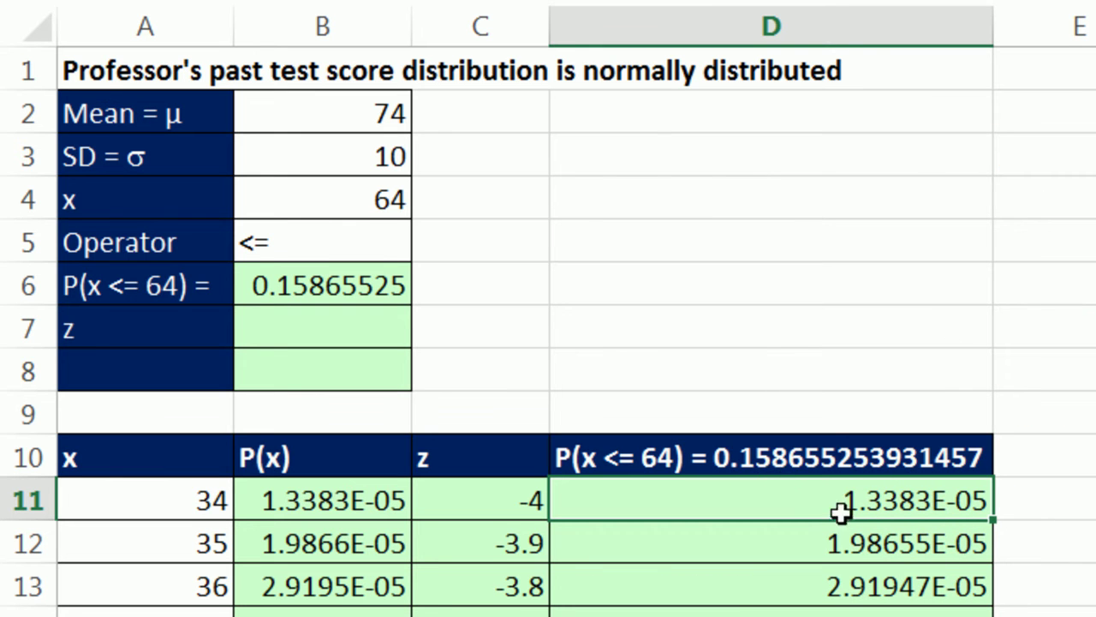
Round the probability in D10's heading to four digits with =A6&ROUND(B6,4) and widen column D to fit it.
key(F2)
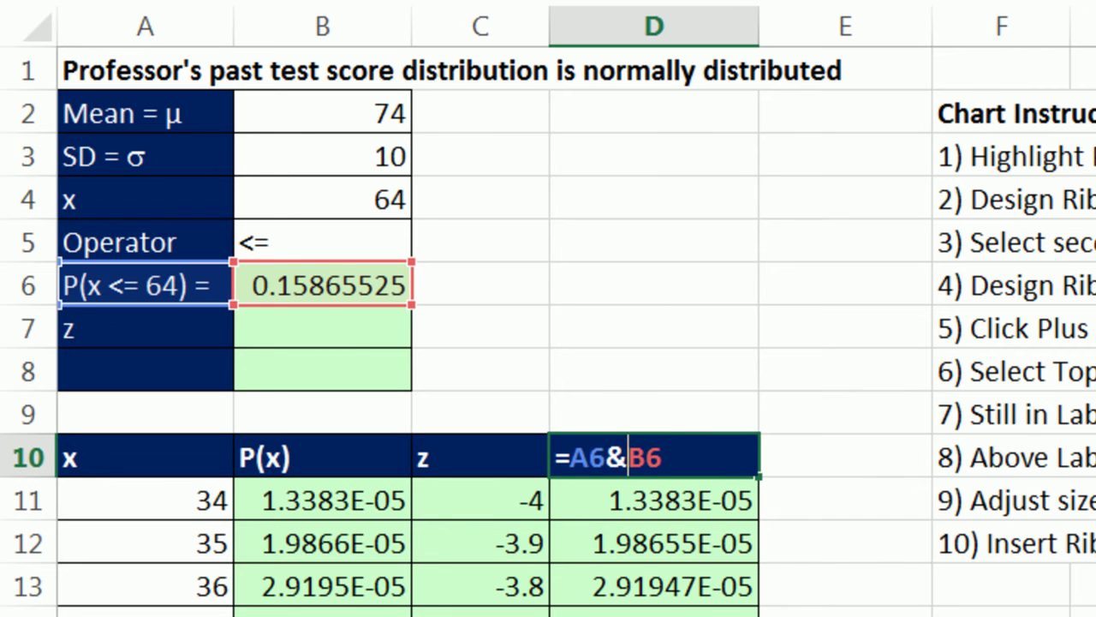
text(round)
key(Tab)
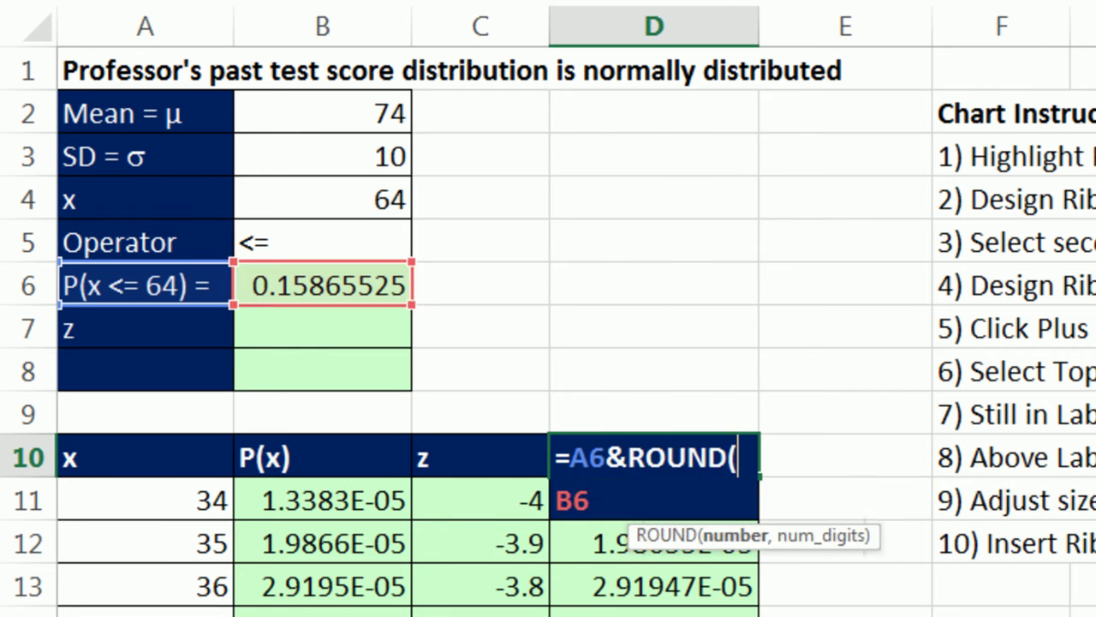
click(732, 535)
text(,)
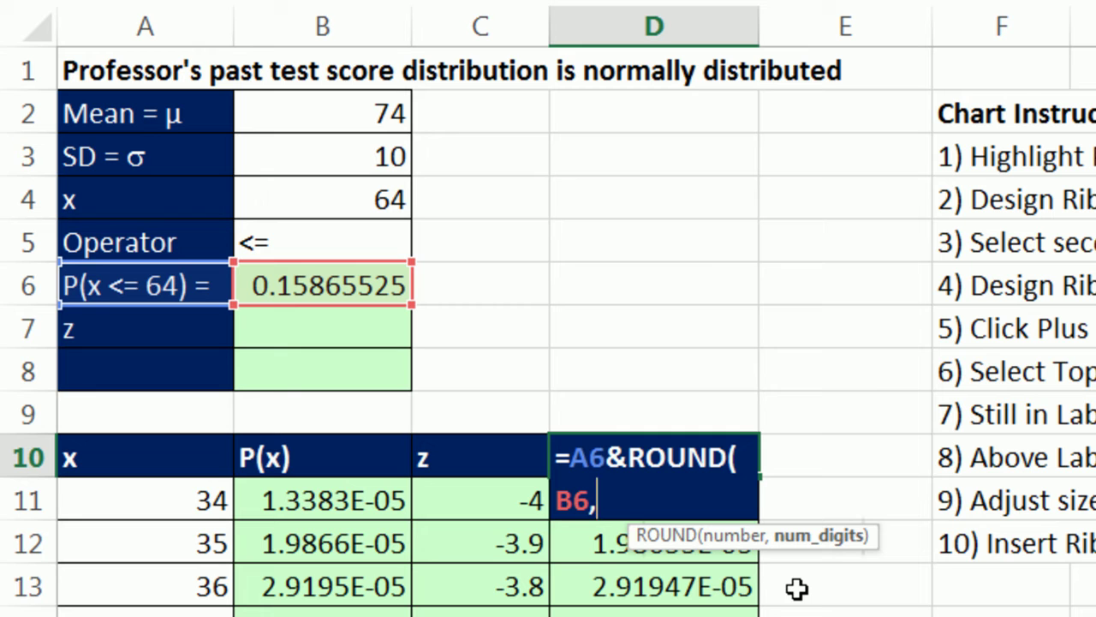
text(4)
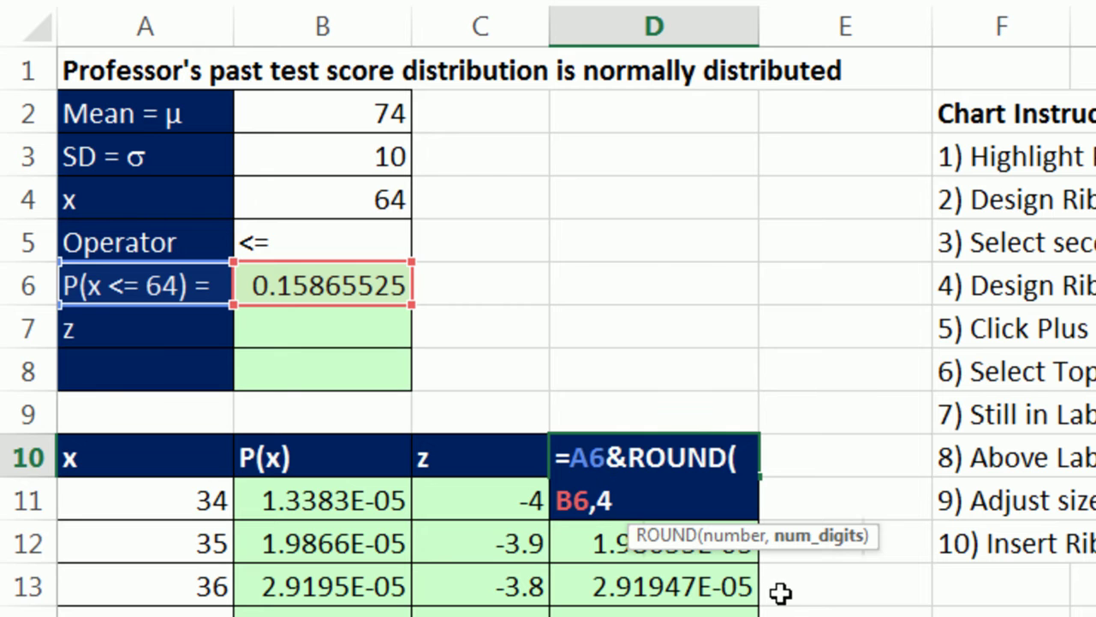
text())
key(ctrl+Return)
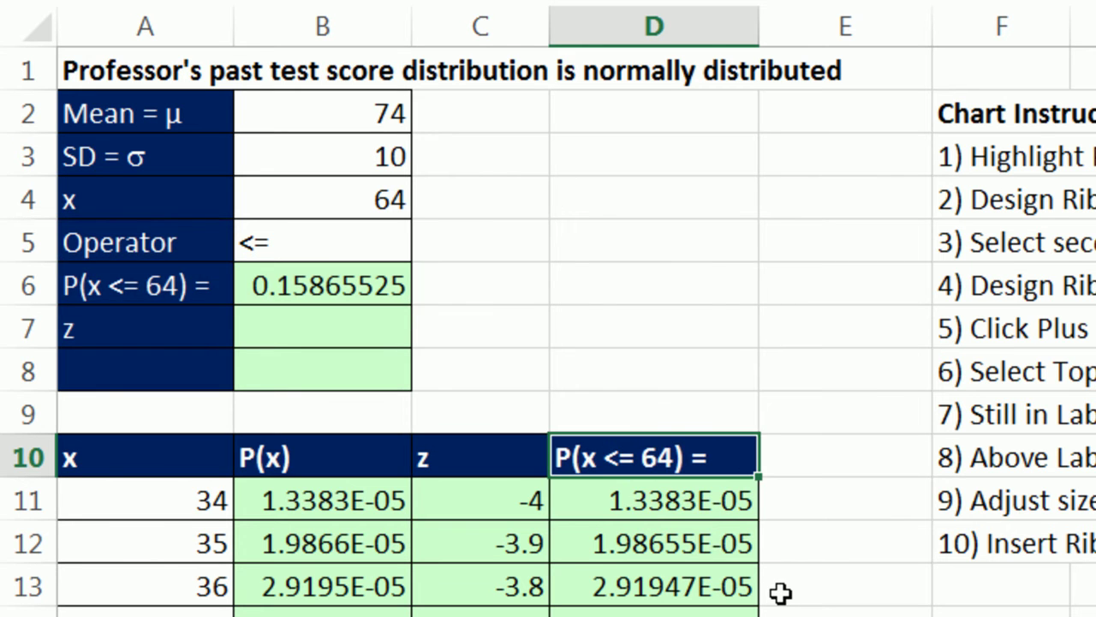
drag(761, 22, 837, 22)
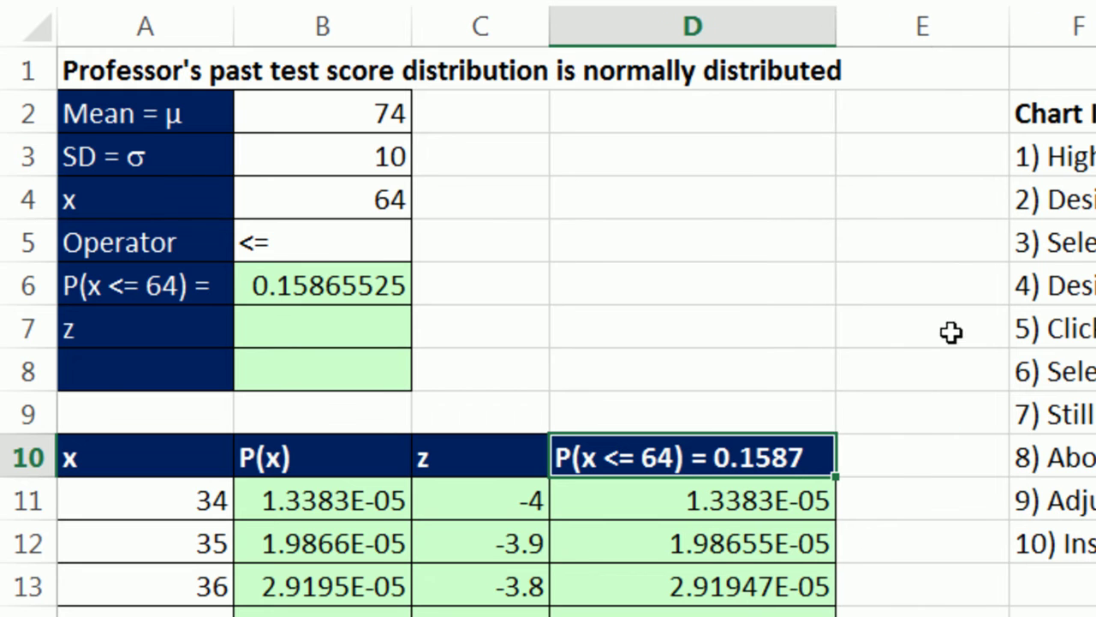
Test the linked labels by setting x in B4 to 84, and restore it to 64.
click(404, 201)
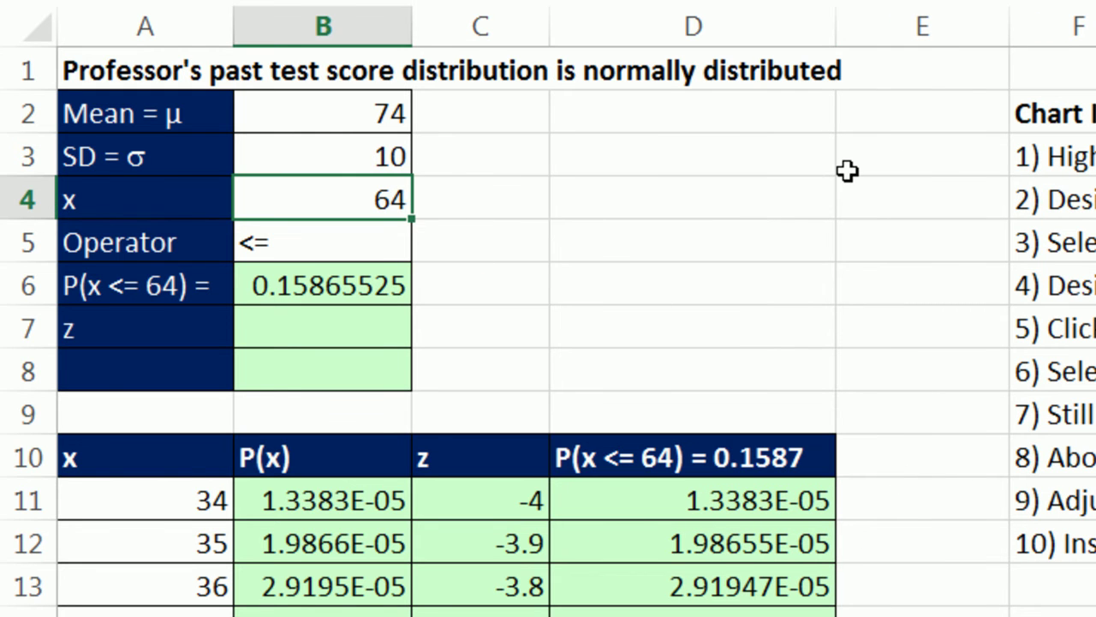
text(84)
key(ctrl+Return)
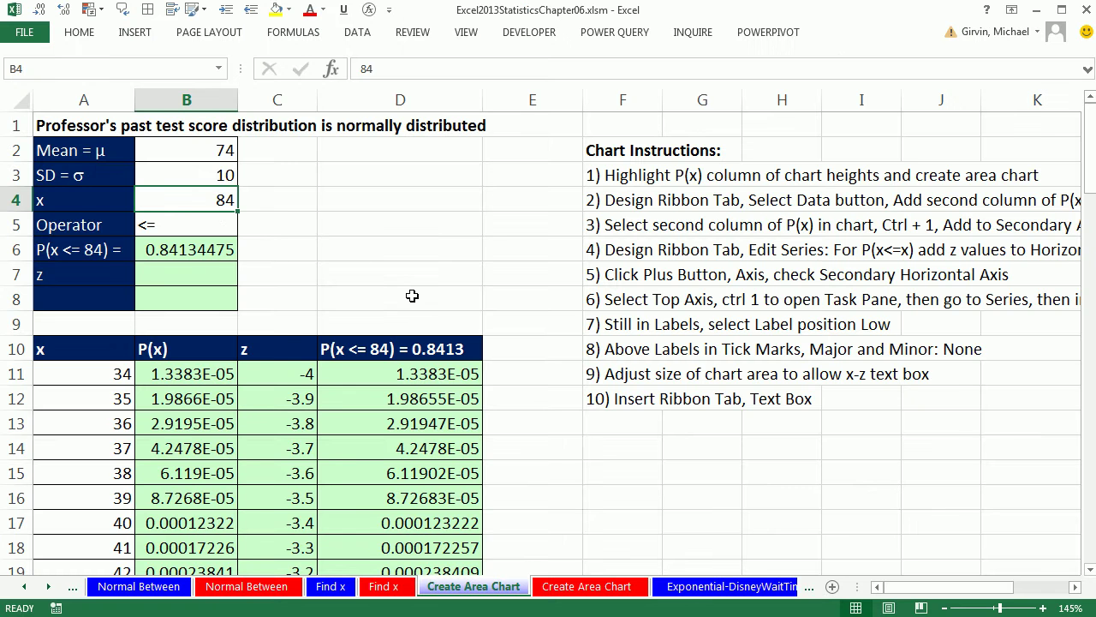
text(64)
key(ctrl+Return)
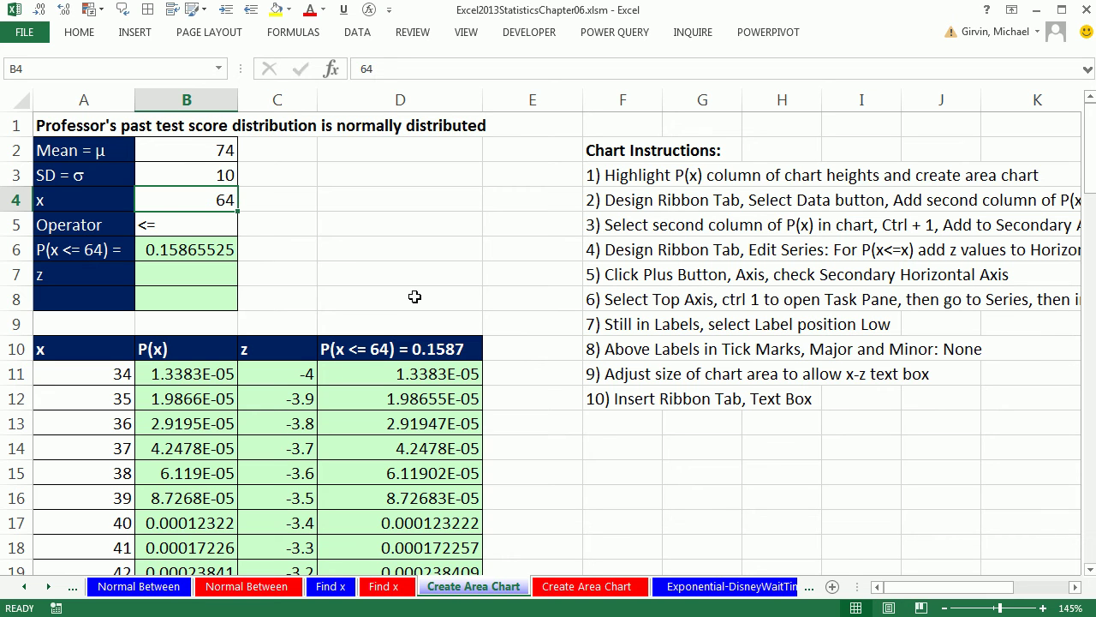
Insert a basic 2-D area chart from the P(x) column, including its header, B10:B91.
click(183, 349)
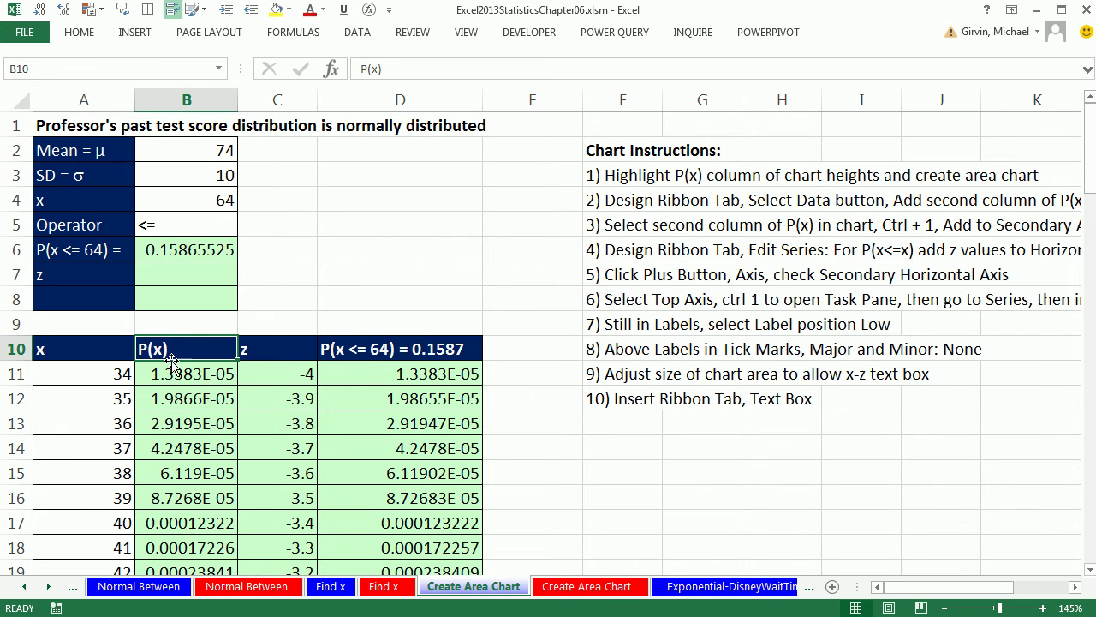
key(ctrl+shift+Down)
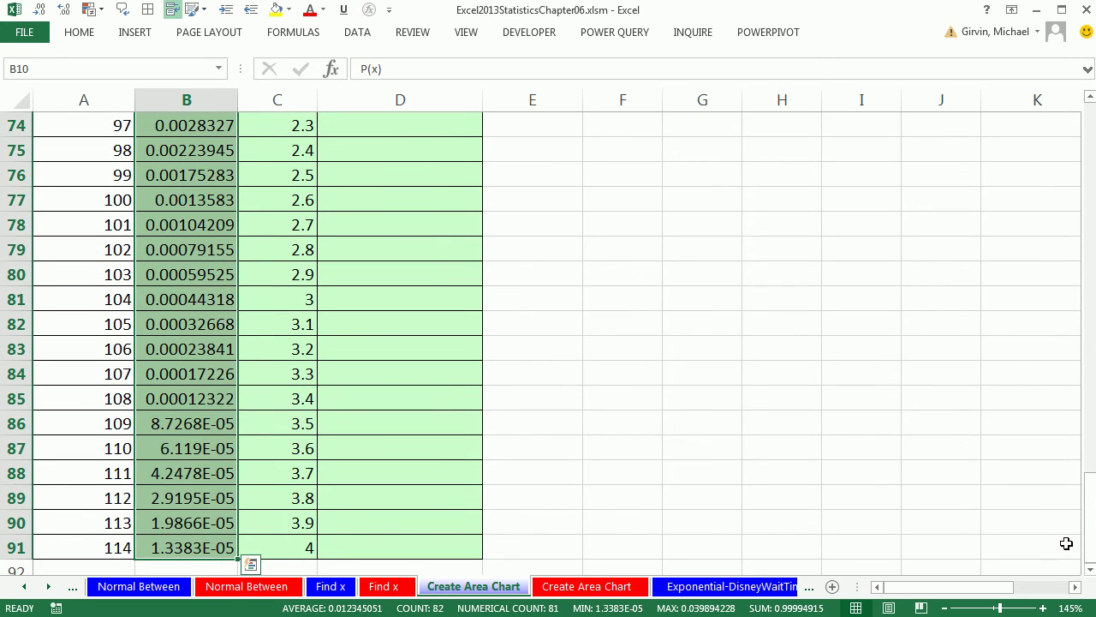
drag(1088, 540, 1071, 127)
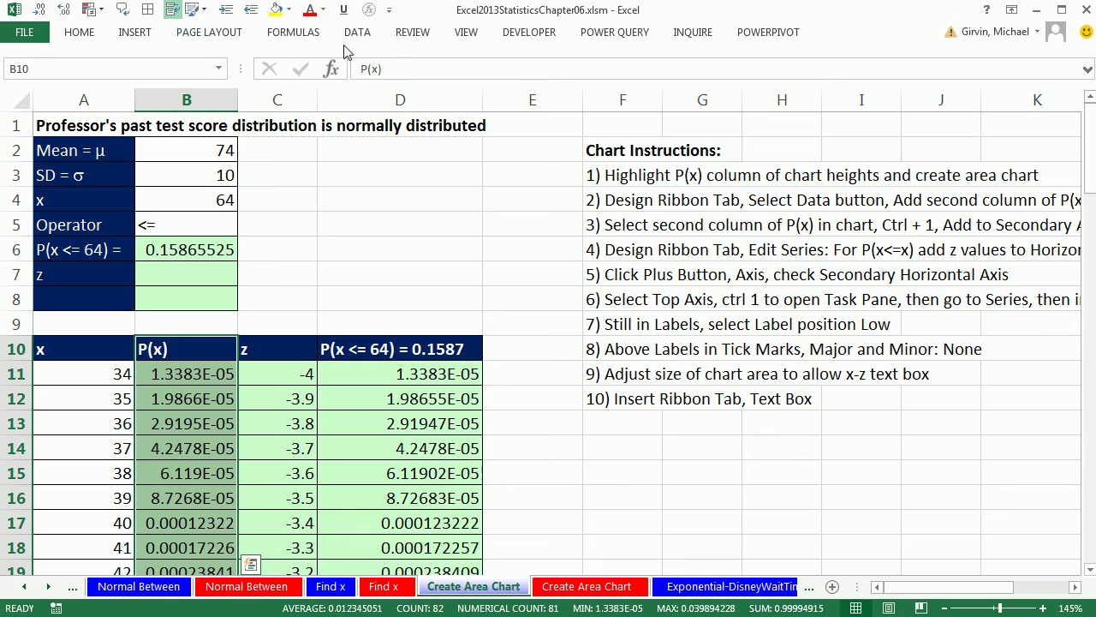
click(130, 34)
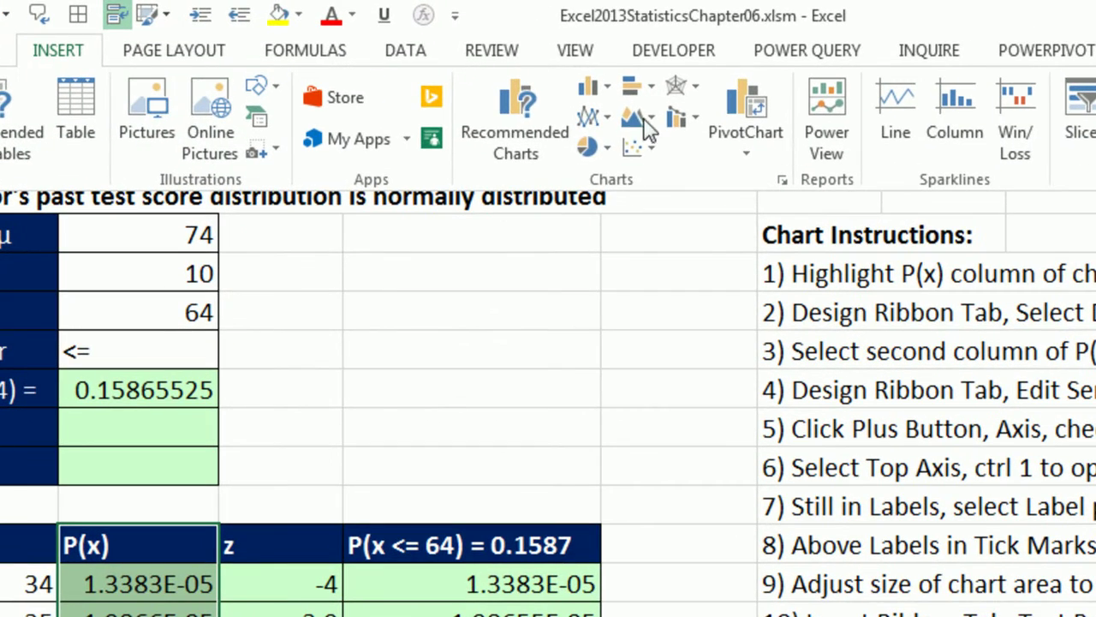
click(651, 117)
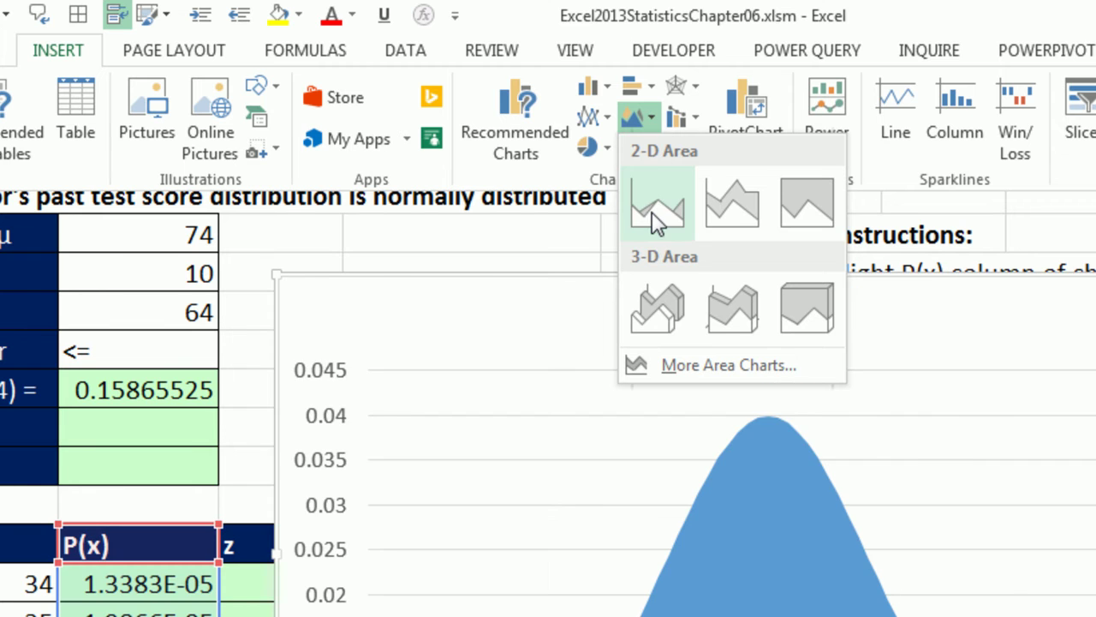
click(658, 221)
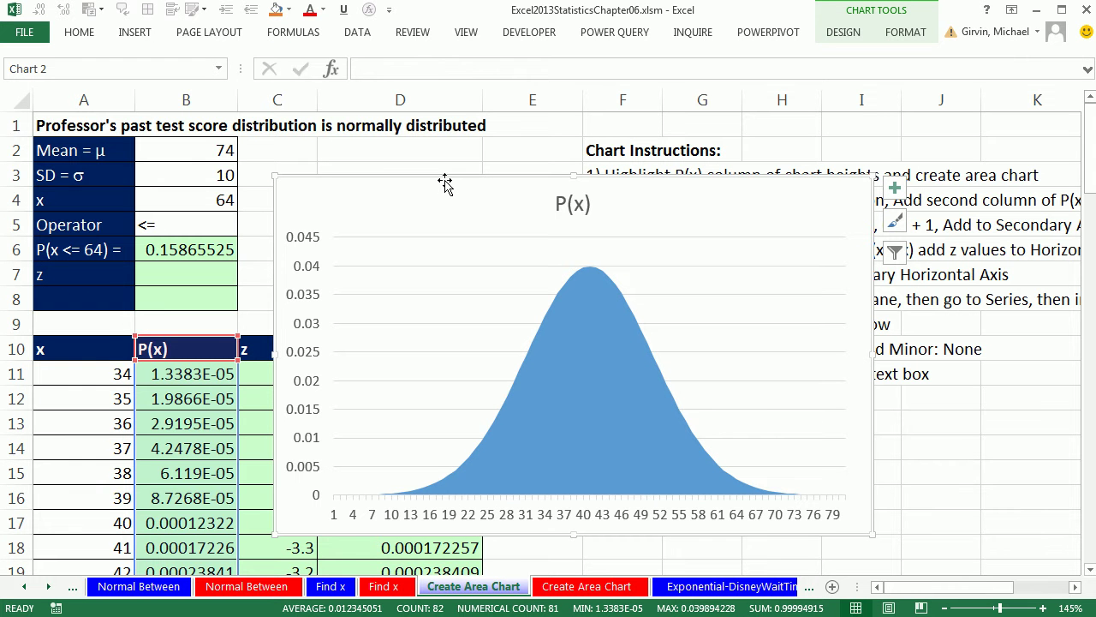
Start adding a second data series to the chart, taking its name from cell D10.
click(849, 36)
click(855, 79)
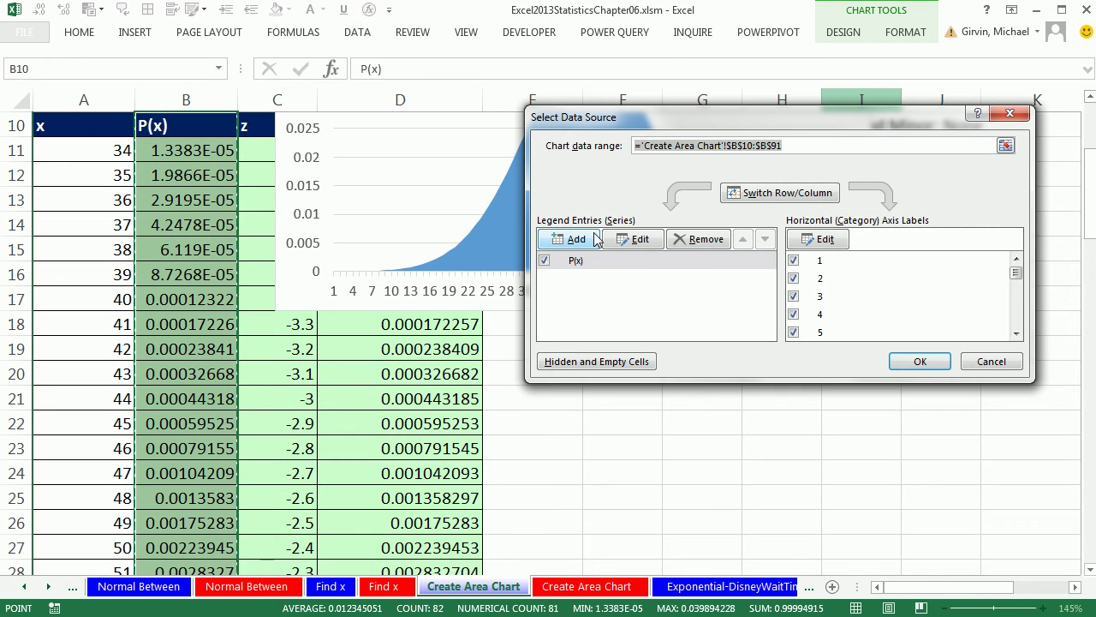
click(596, 240)
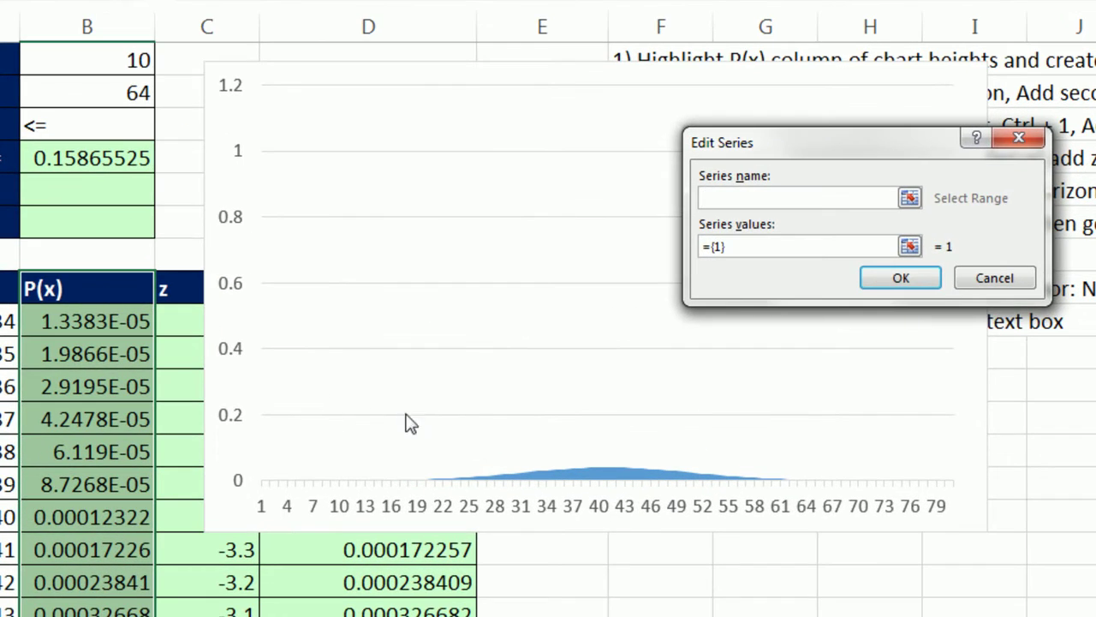
click(182, 292)
key(Right)
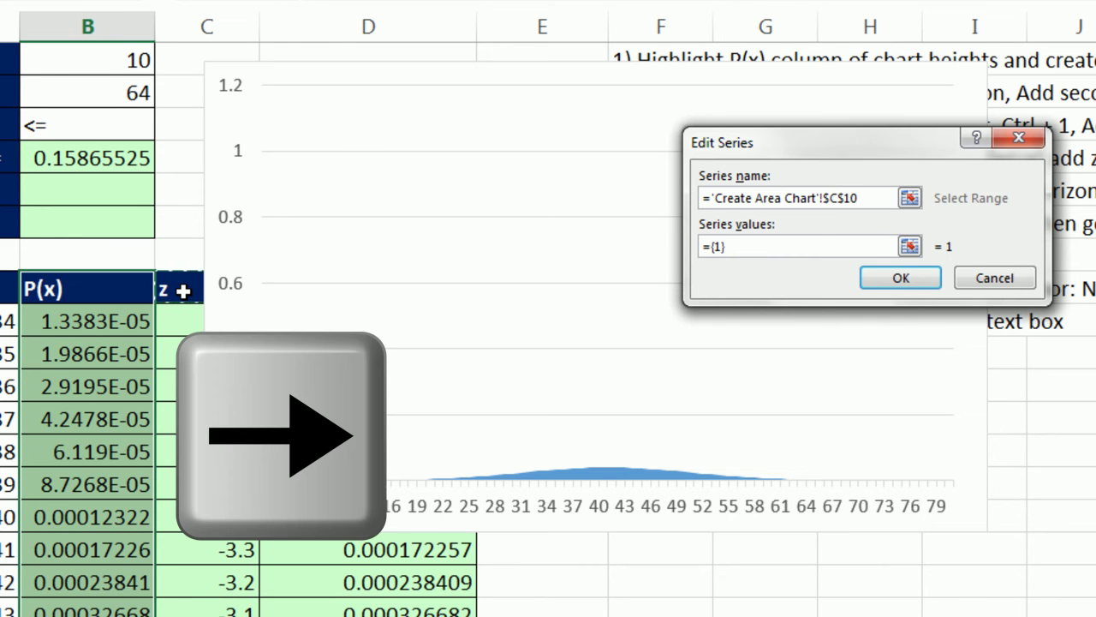
key(Right)
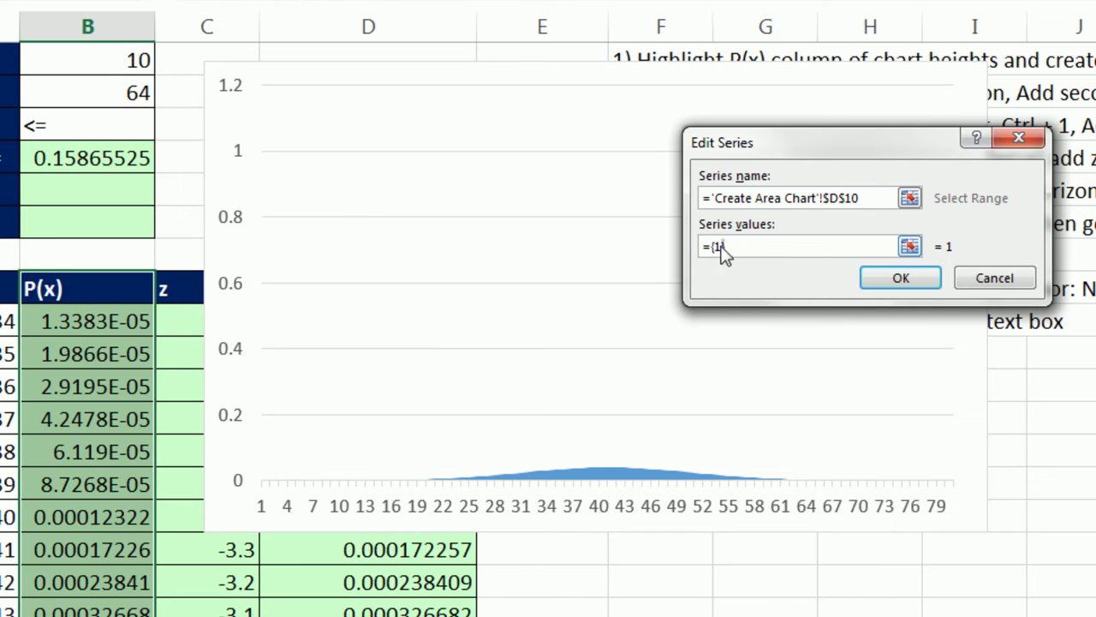
Set the new series' values to D11:D91 and apply the updated chart data source.
key(Delete)
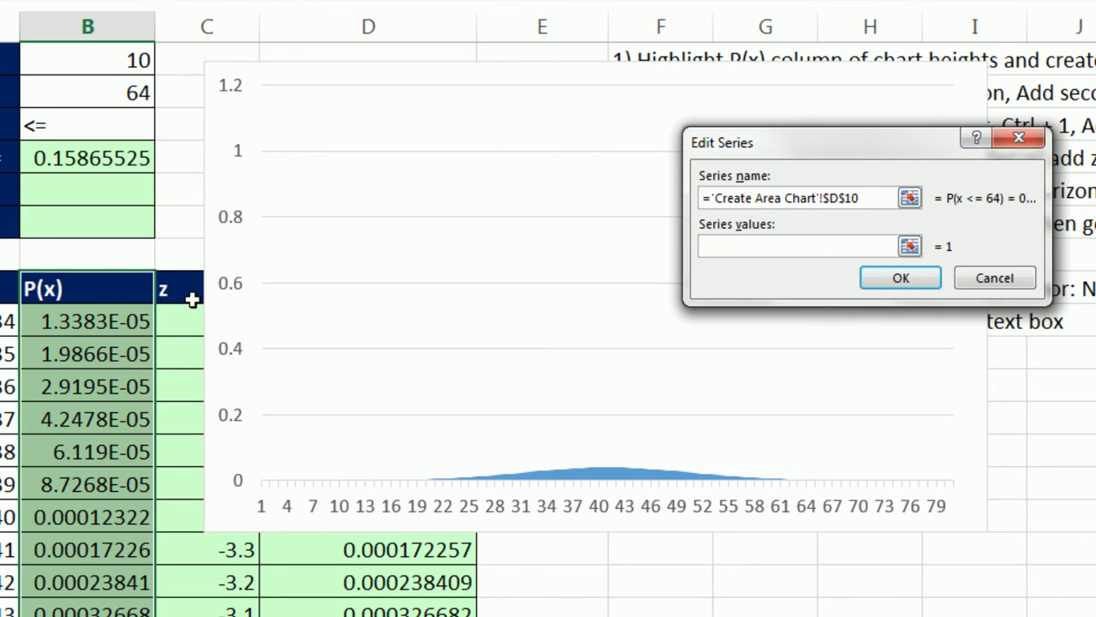
click(180, 320)
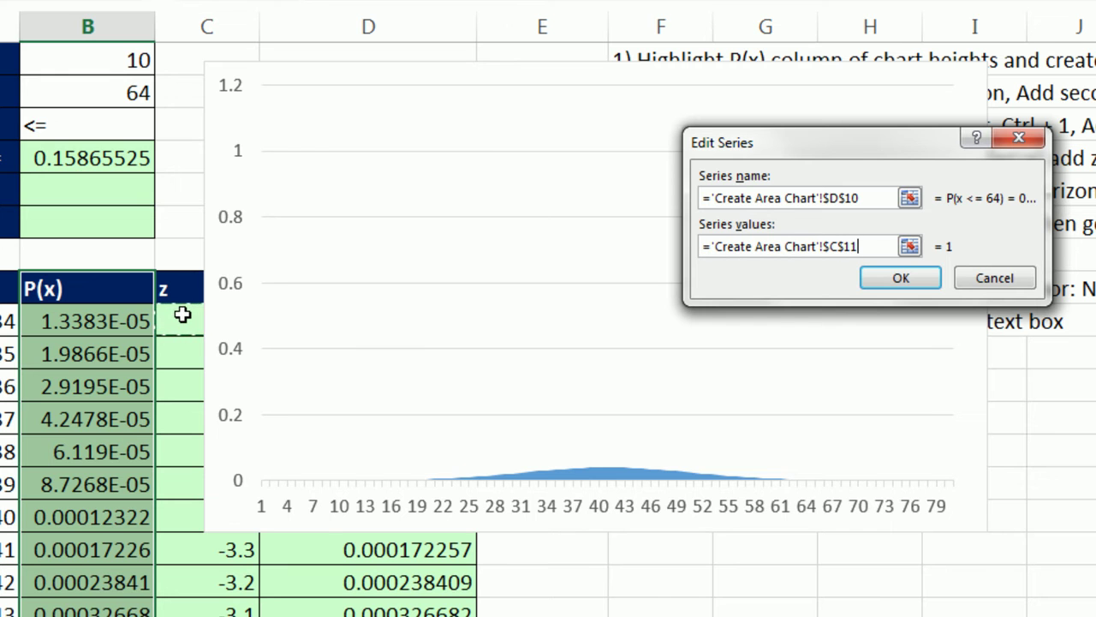
key(Right)
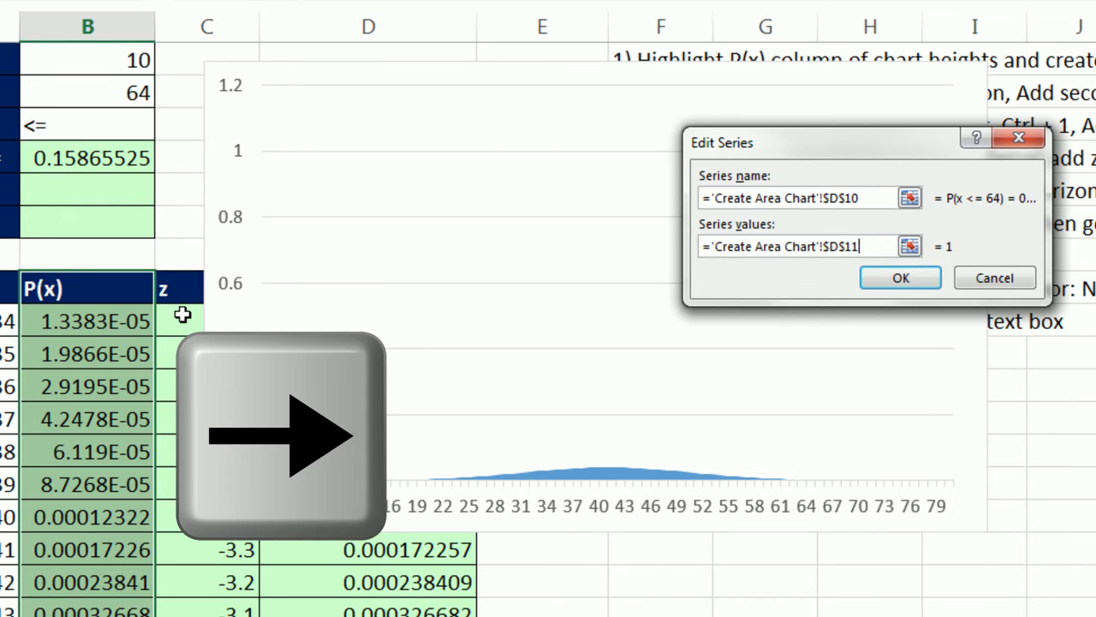
key(ctrl+shift+Down)
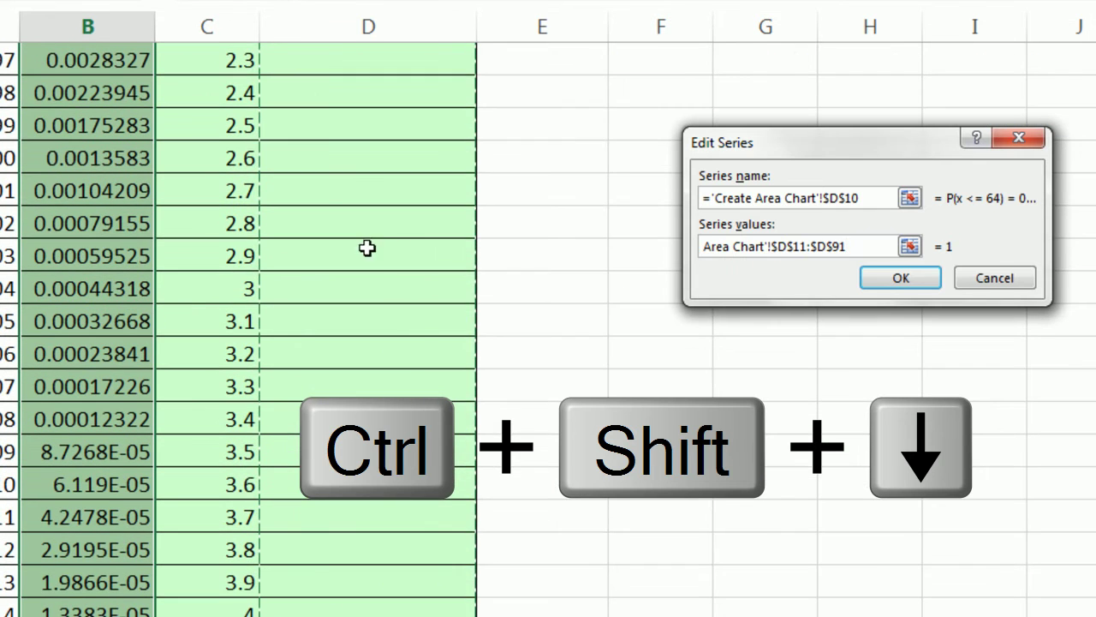
click(901, 278)
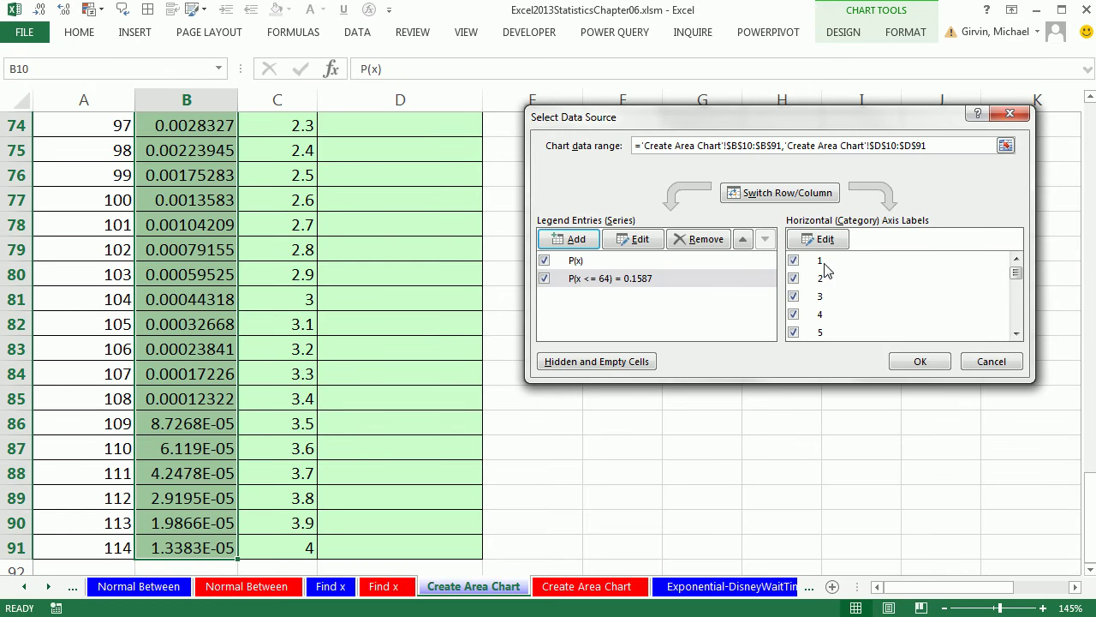
click(920, 362)
Plot the P(x <= 64) series on the secondary axis and close the series formatting options.
drag(1076, 523, 1089, 169)
click(511, 444)
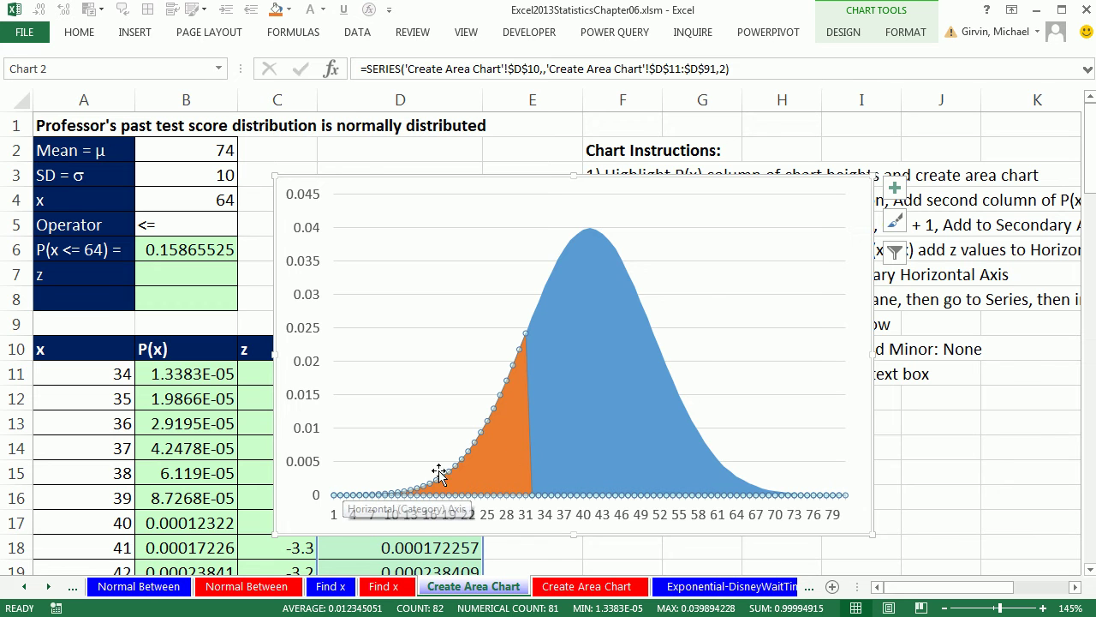
key(ctrl+1)
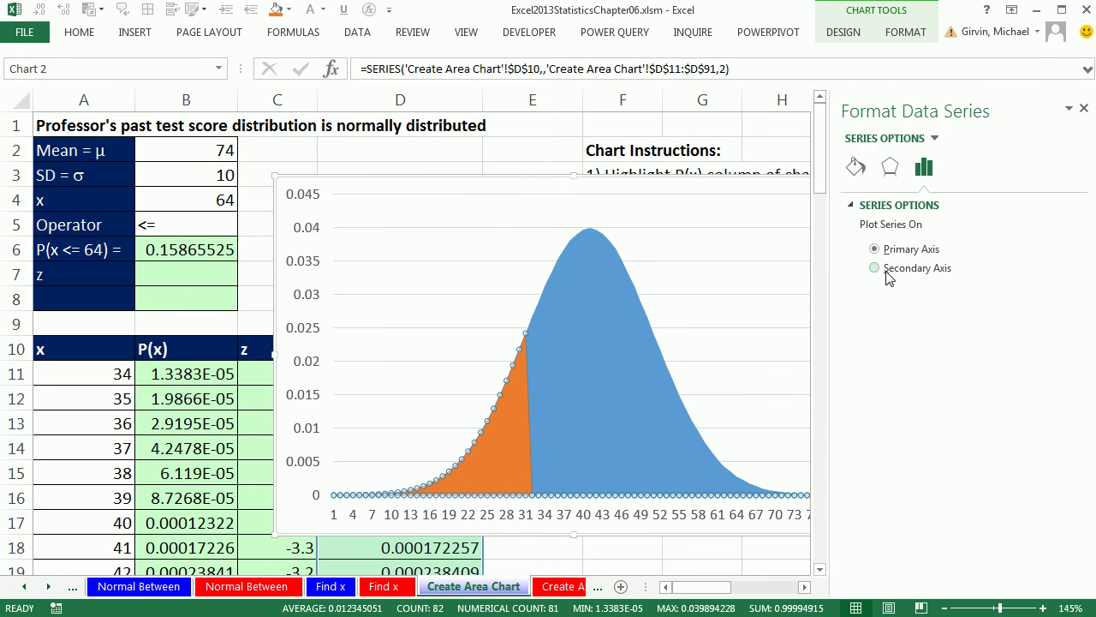
click(875, 268)
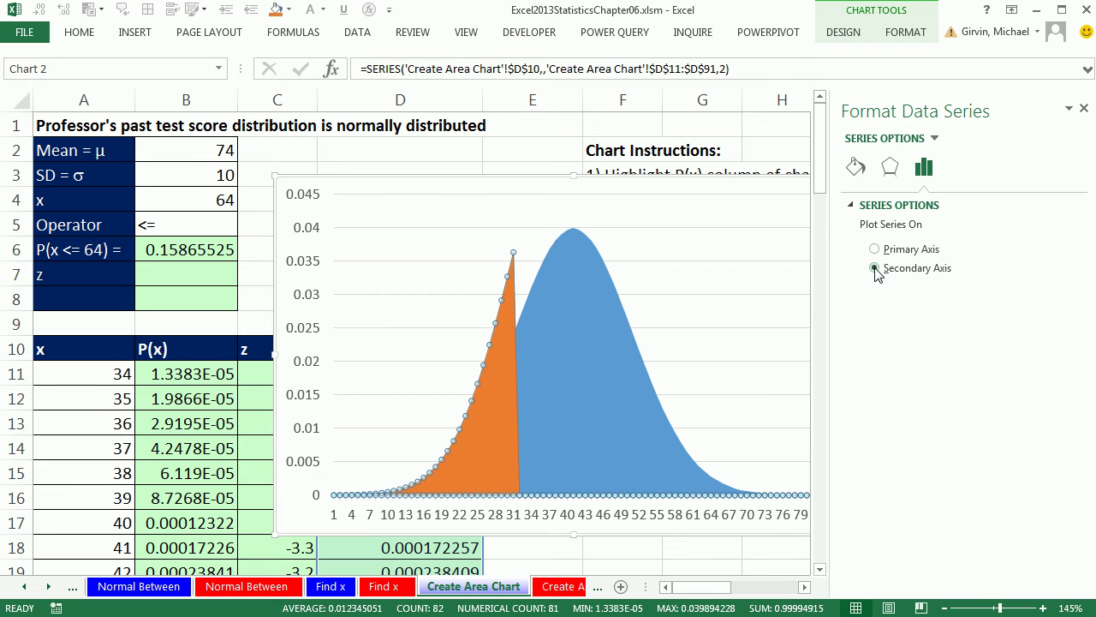
click(1083, 109)
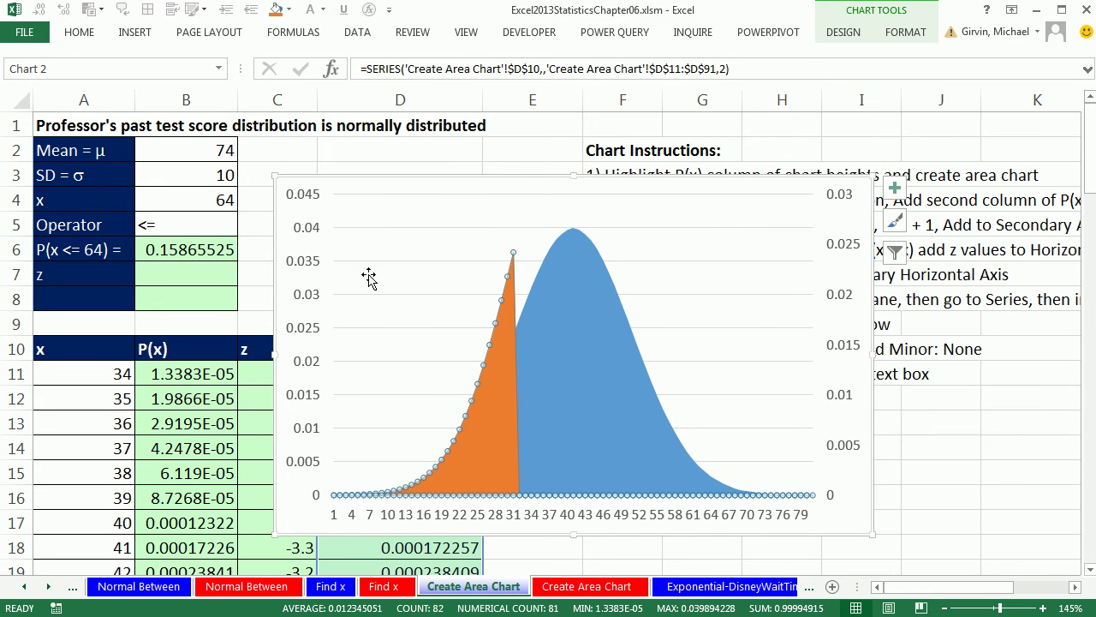
Delete both vertical axes and the horizontal gridlines from the chart.
key(Delete)
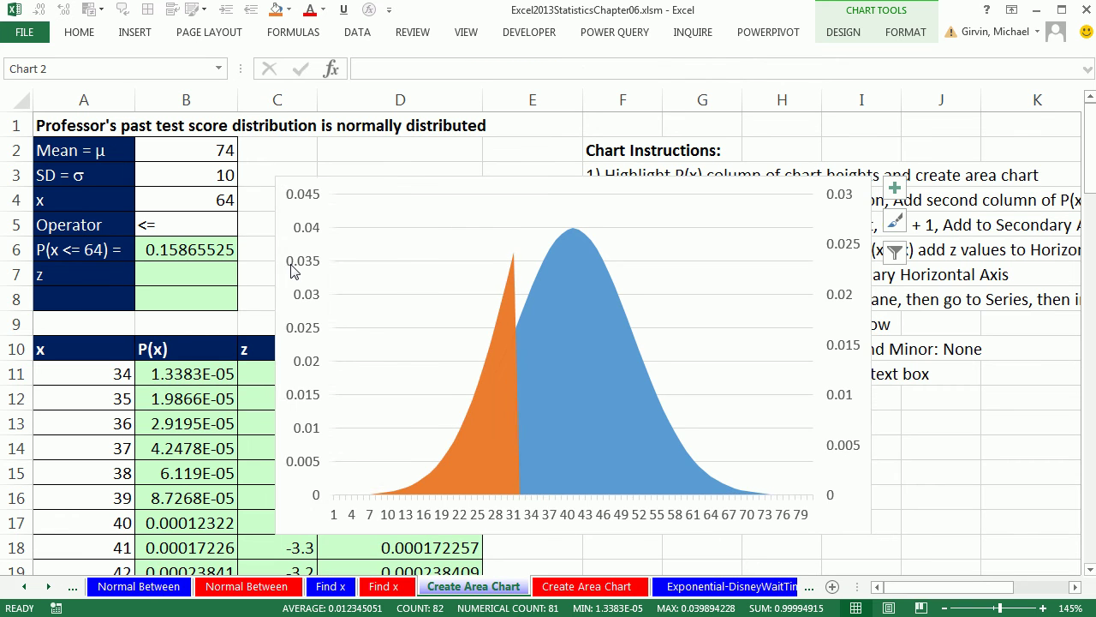
click(863, 246)
key(Delete)
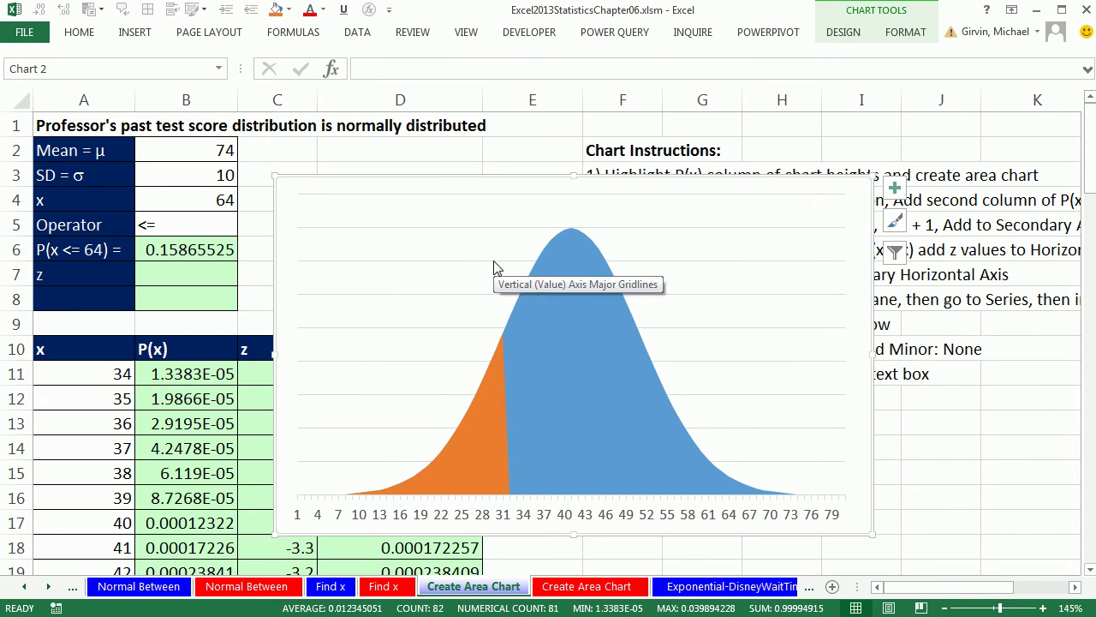
click(471, 235)
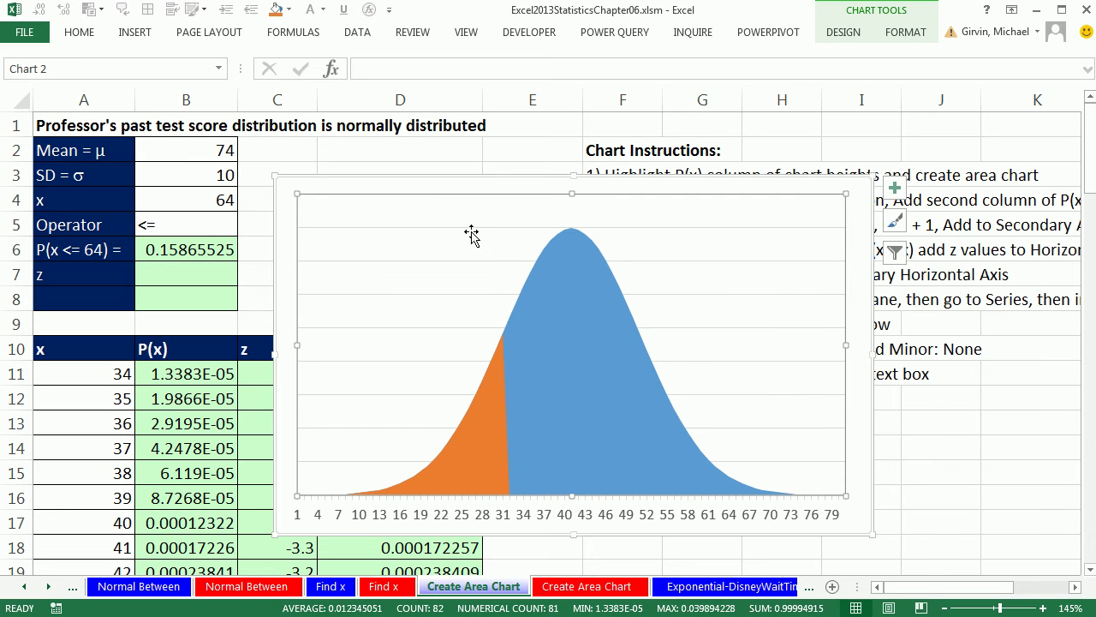
click(481, 233)
key(Delete)
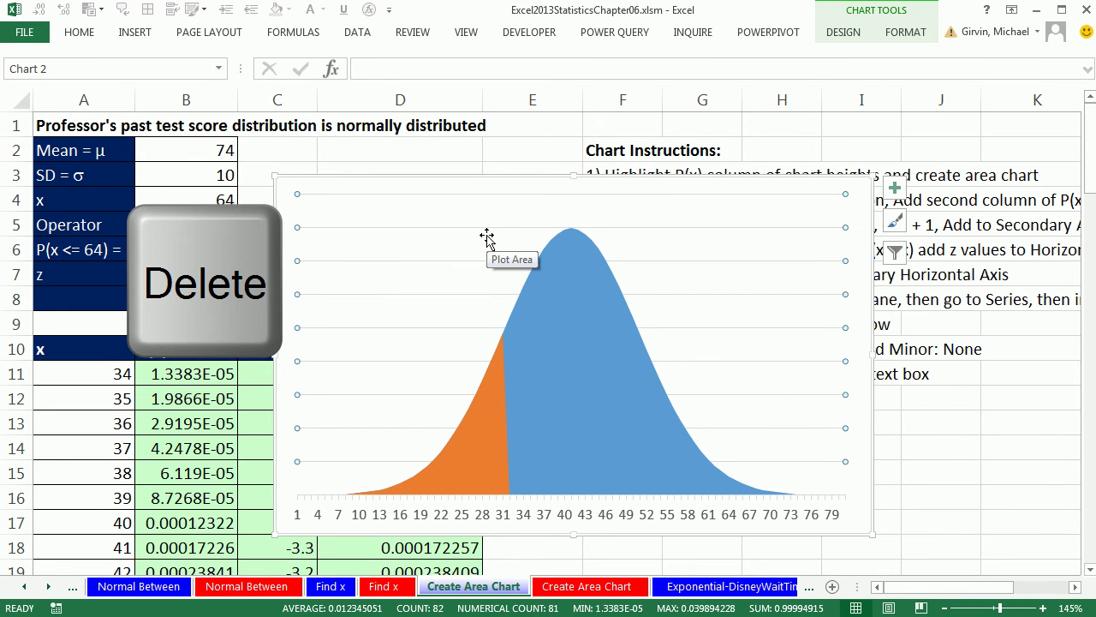
Set the horizontal axis labels of the P(x <= 64) series to the z values in C11:C91.
right_click(399, 217)
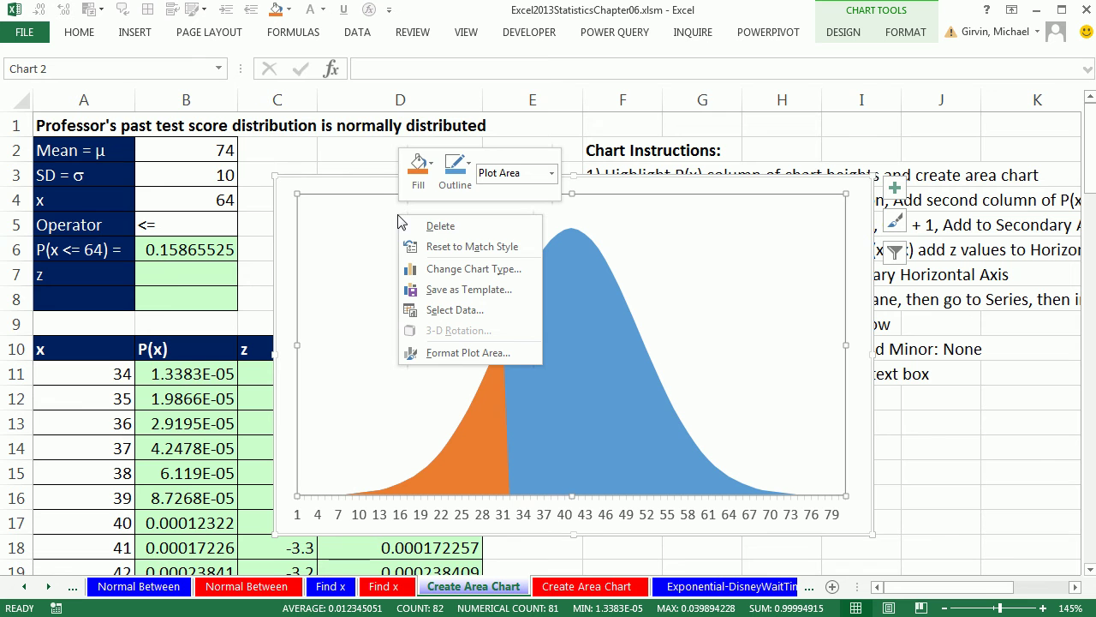
click(439, 310)
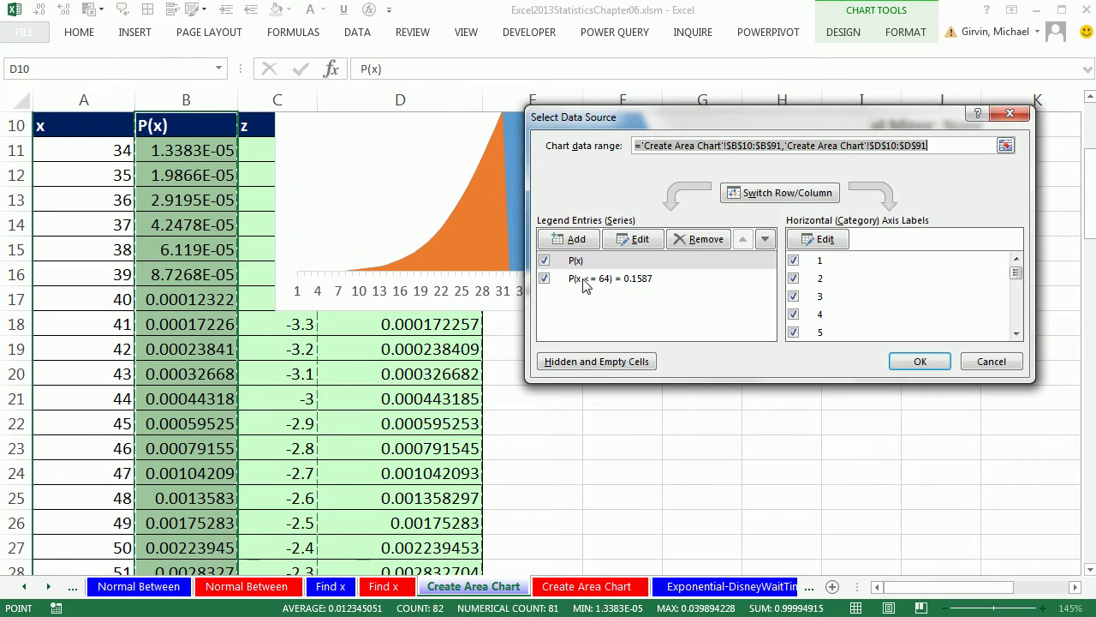
click(620, 284)
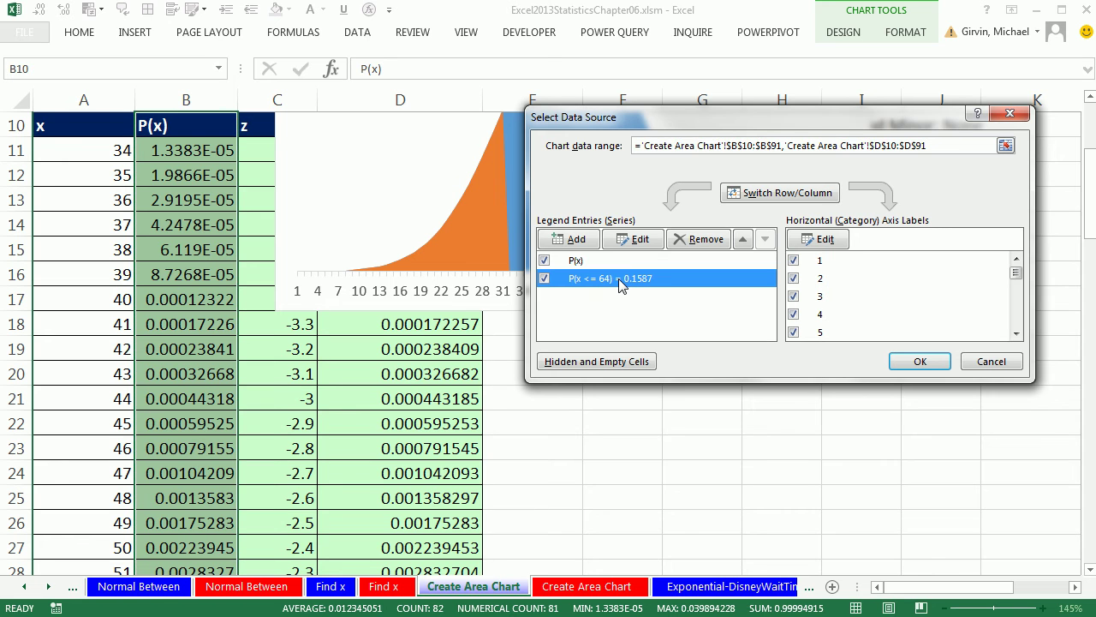
click(834, 242)
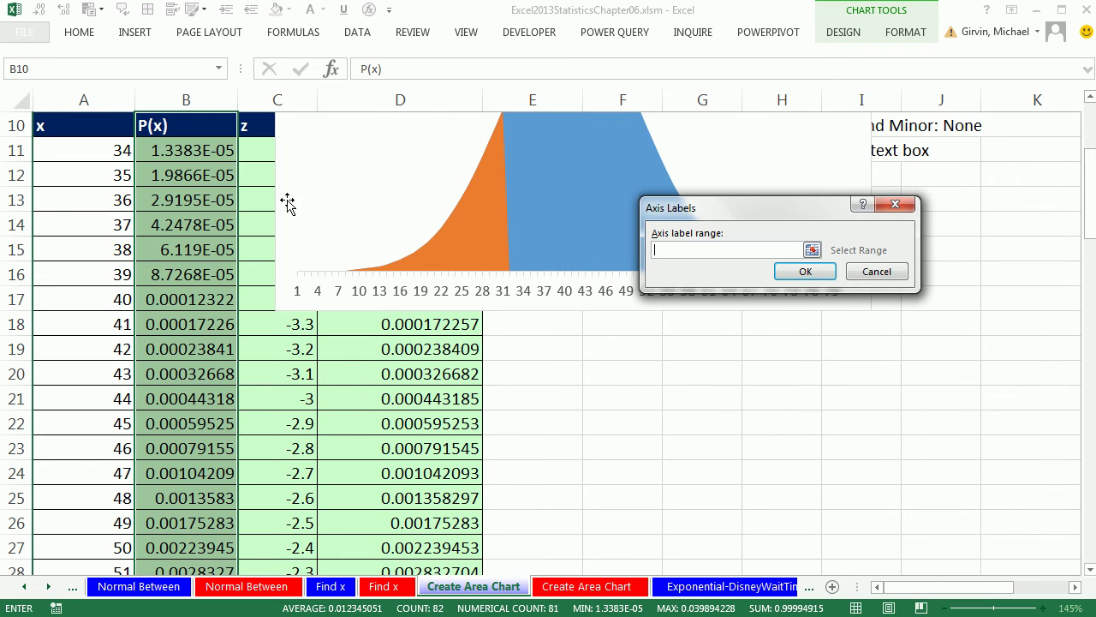
scroll(283, 214, up, 1)
click(266, 225)
key(ctrl+shift+Down)
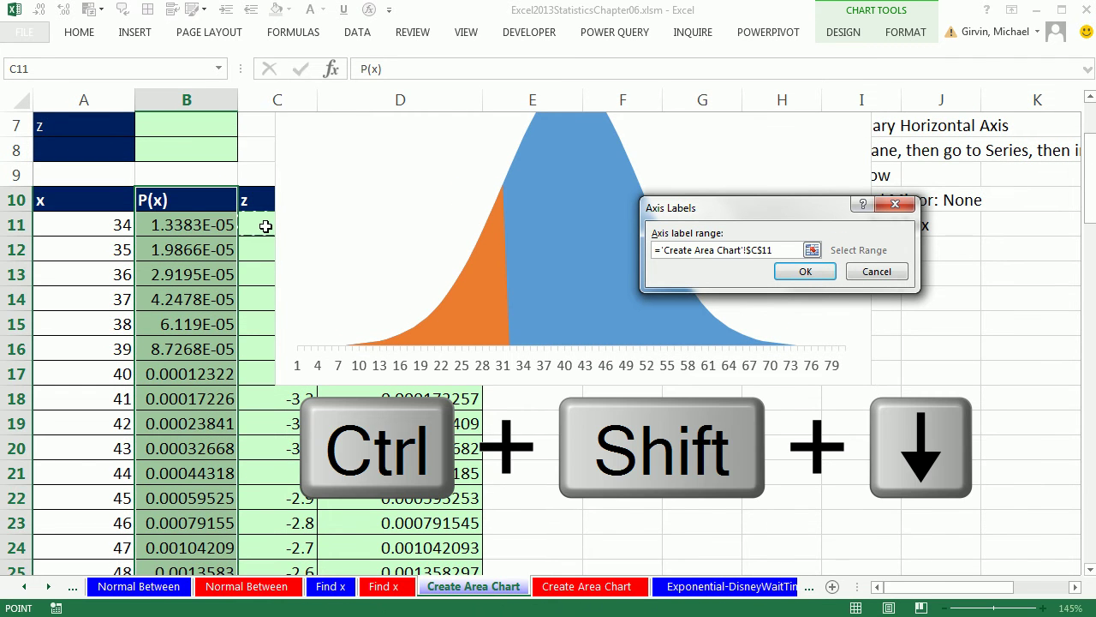
click(796, 272)
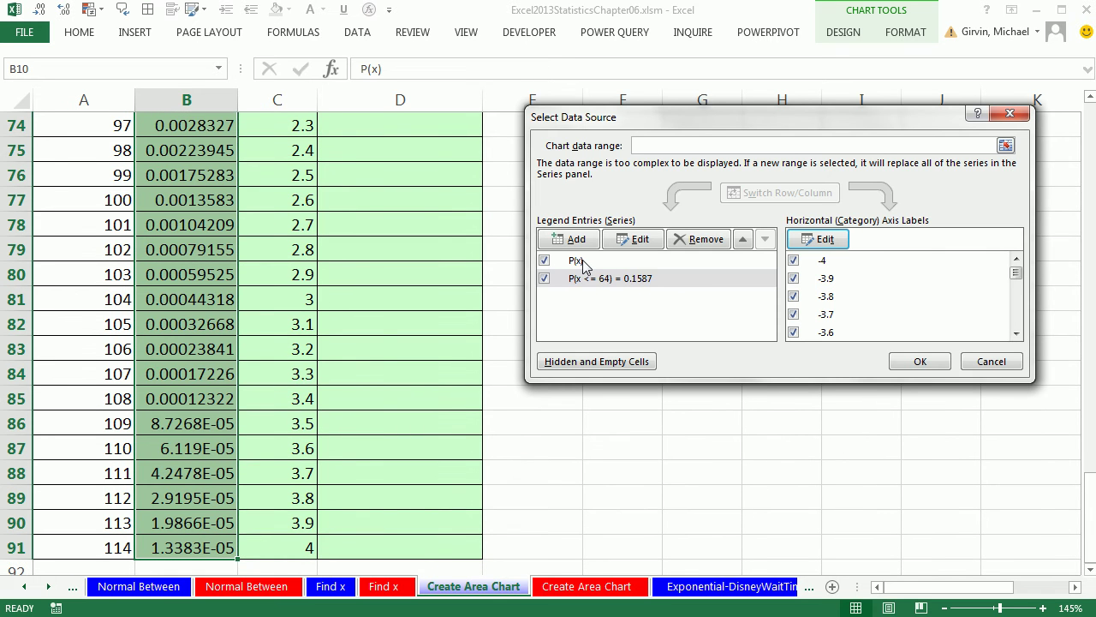
Set the horizontal axis labels of the P(x) series to the x values in A11:A91, check both series' labels and apply the data source.
click(585, 266)
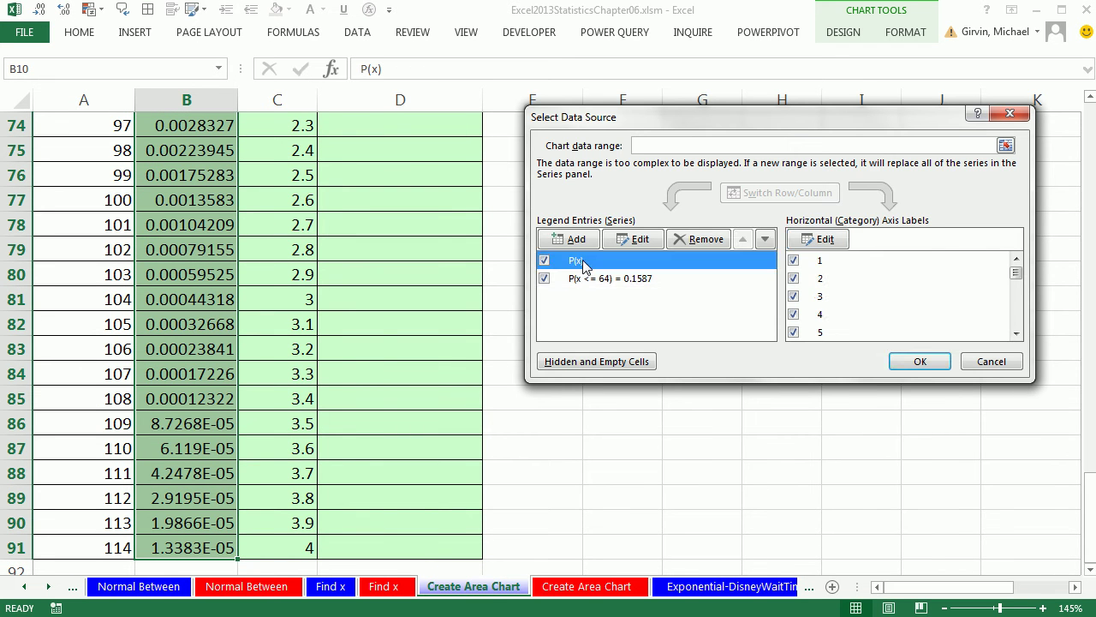
click(837, 247)
scroll(178, 360, up, 20)
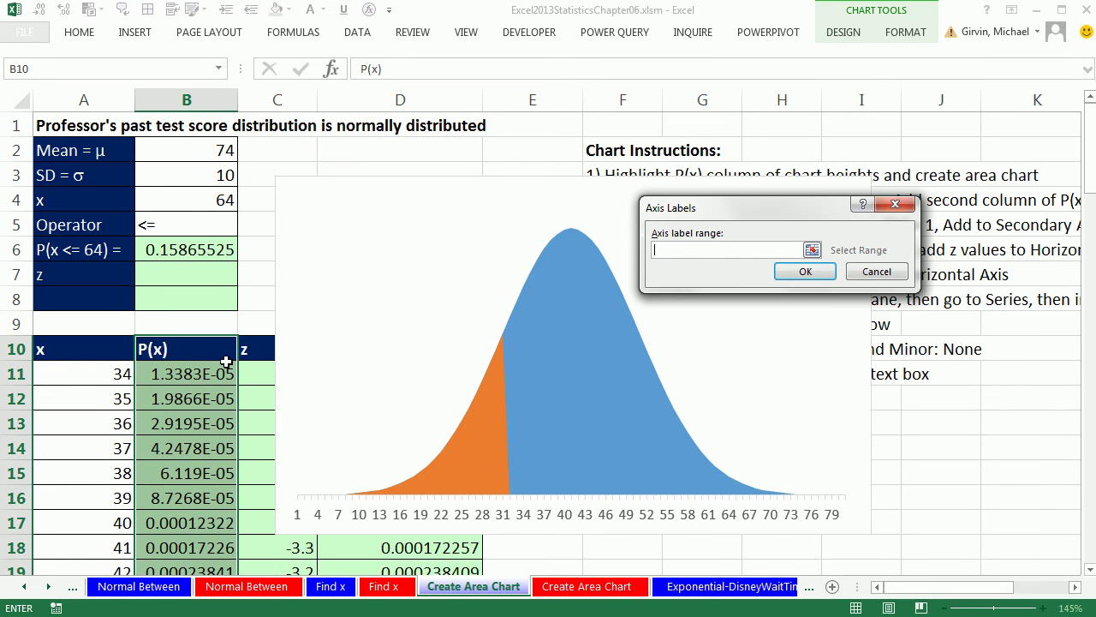
click(83, 367)
key(ctrl+shift+Down)
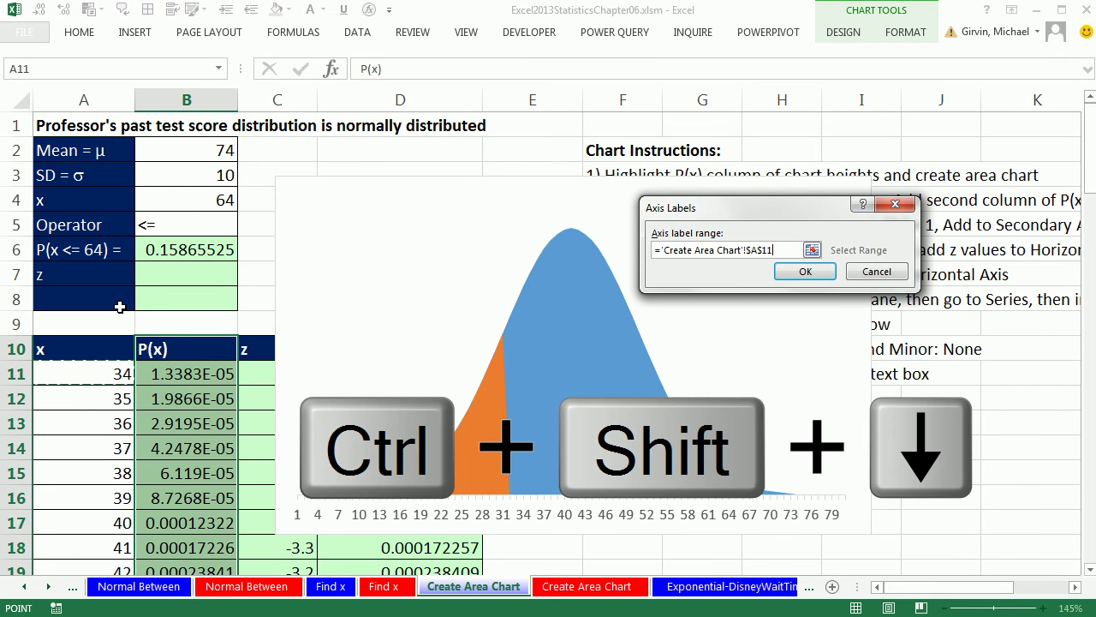
click(805, 271)
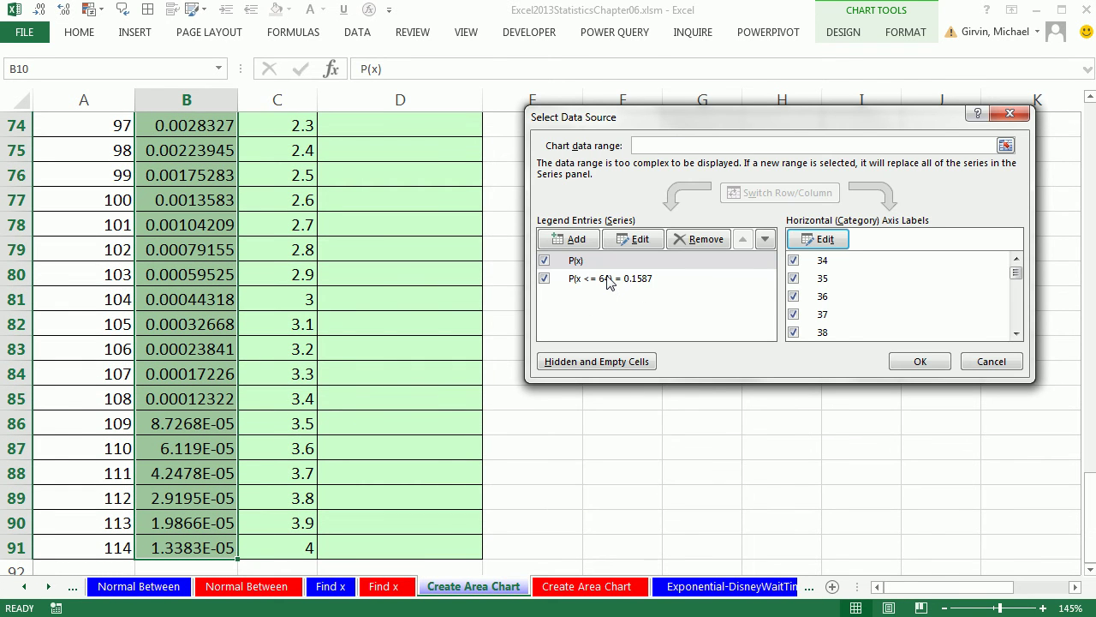
click(607, 281)
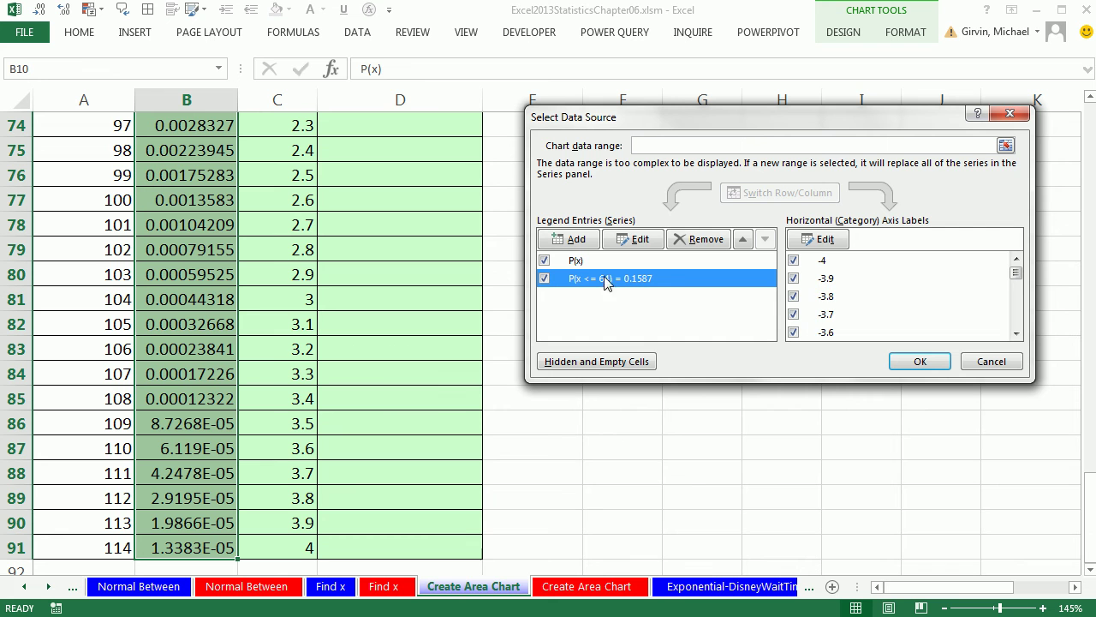
click(580, 261)
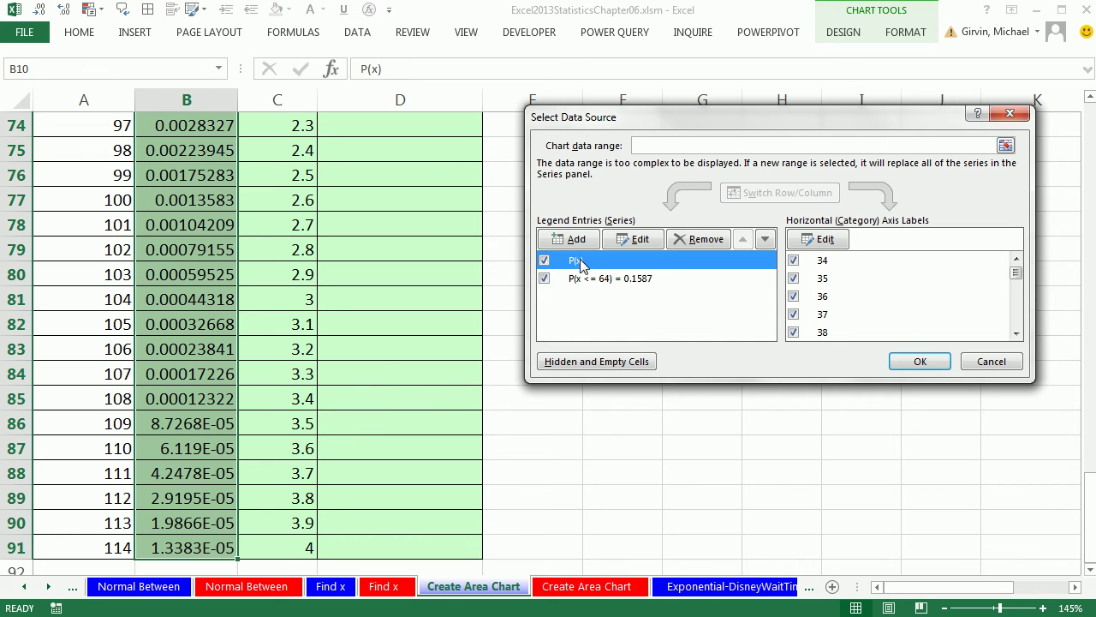
click(929, 360)
Move the chart away from the chart instructions and add a secondary horizontal axis to it.
drag(1089, 514, 1088, 145)
click(895, 186)
drag(781, 180, 605, 165)
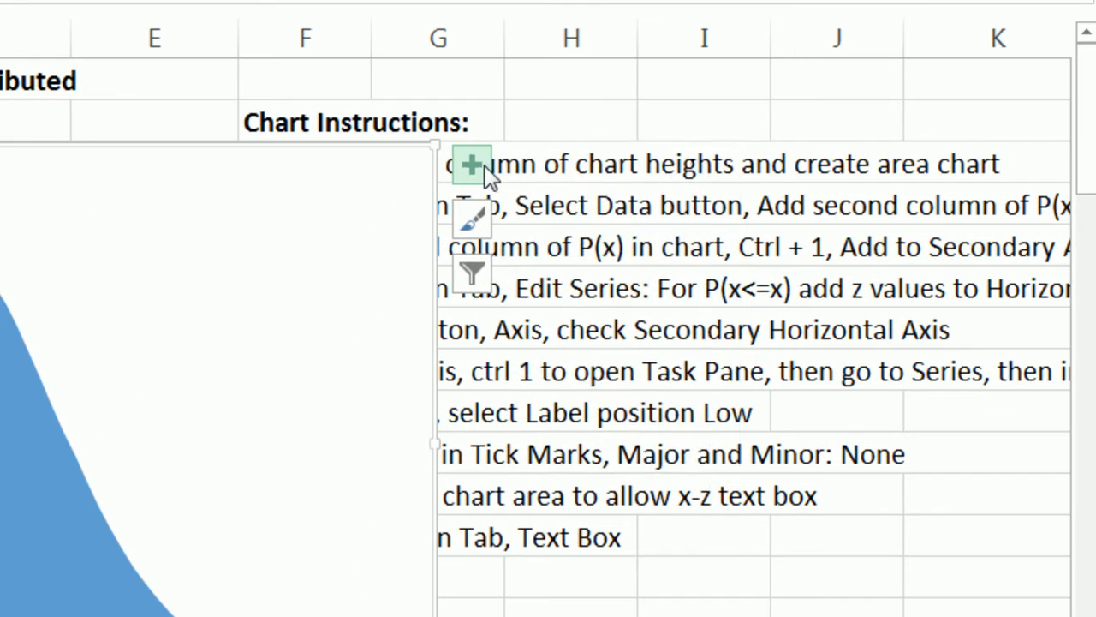
click(695, 174)
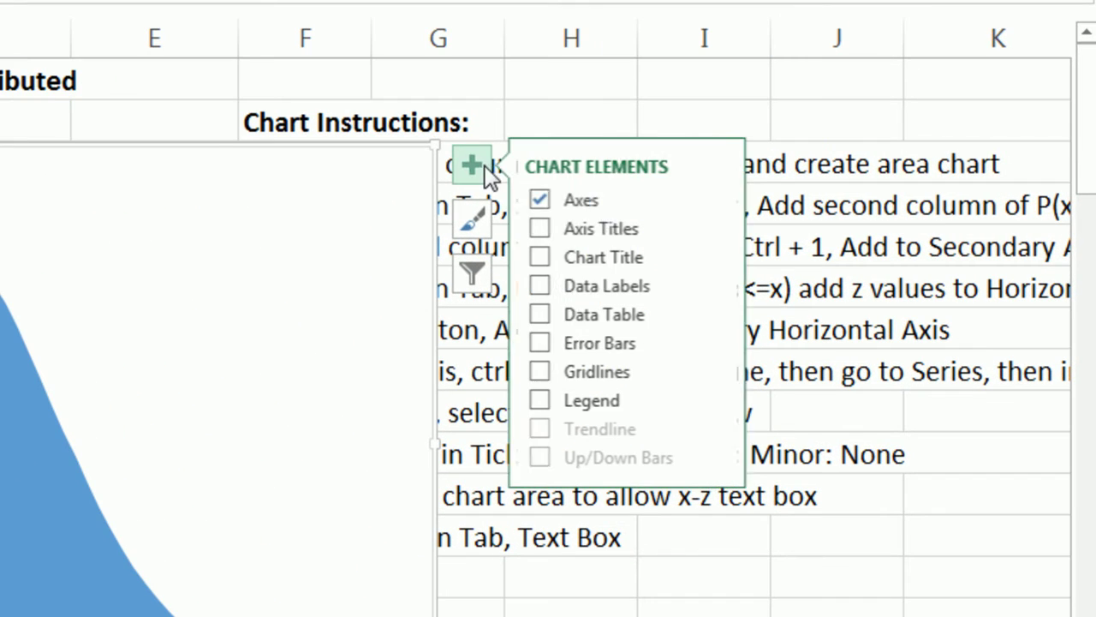
click(716, 196)
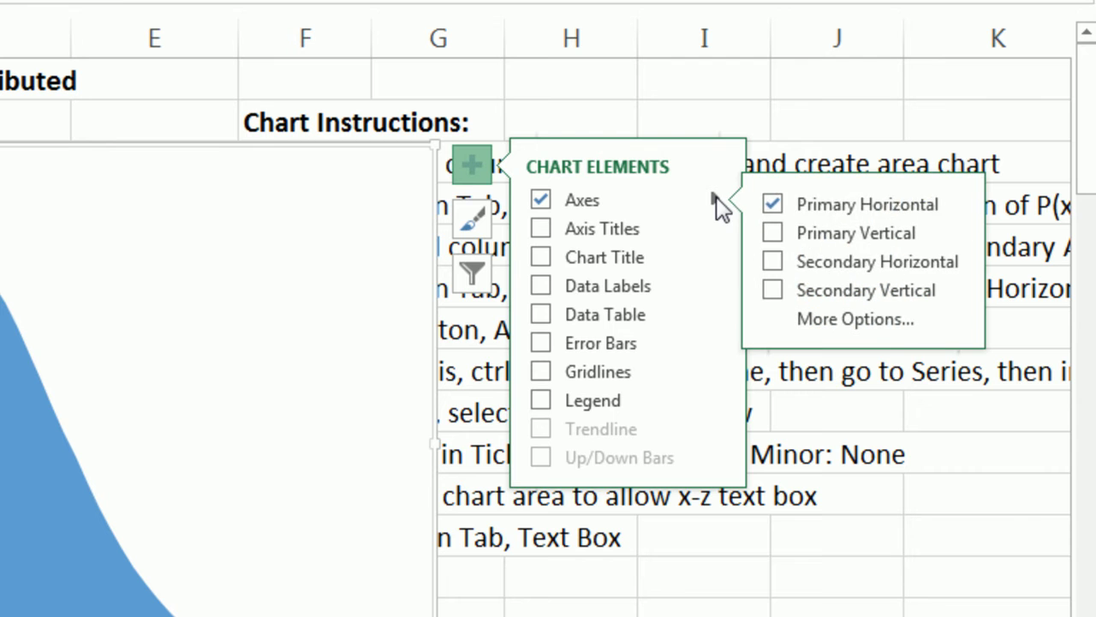
click(772, 264)
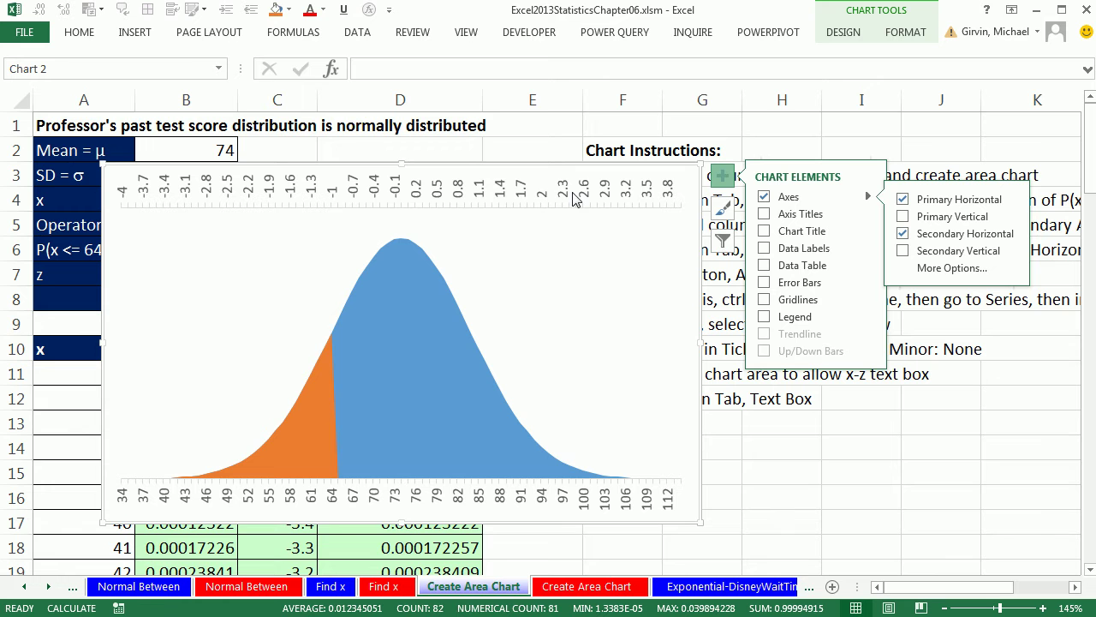
Set the secondary horizontal (z) axis labels to an interval unit of 10 and the label position Low.
click(437, 195)
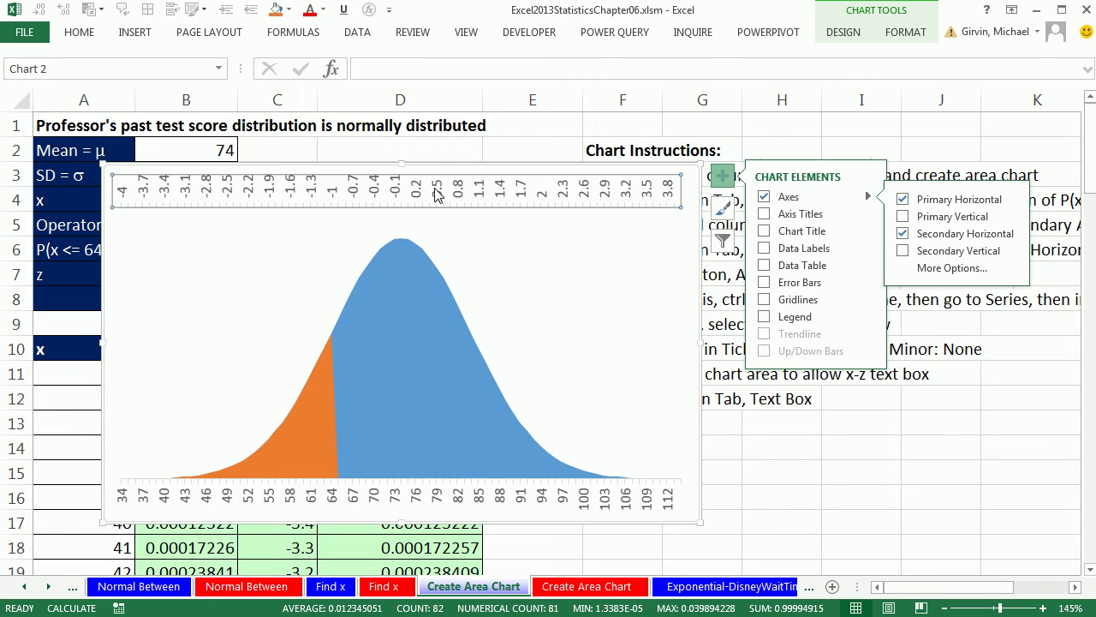
key(ctrl+1)
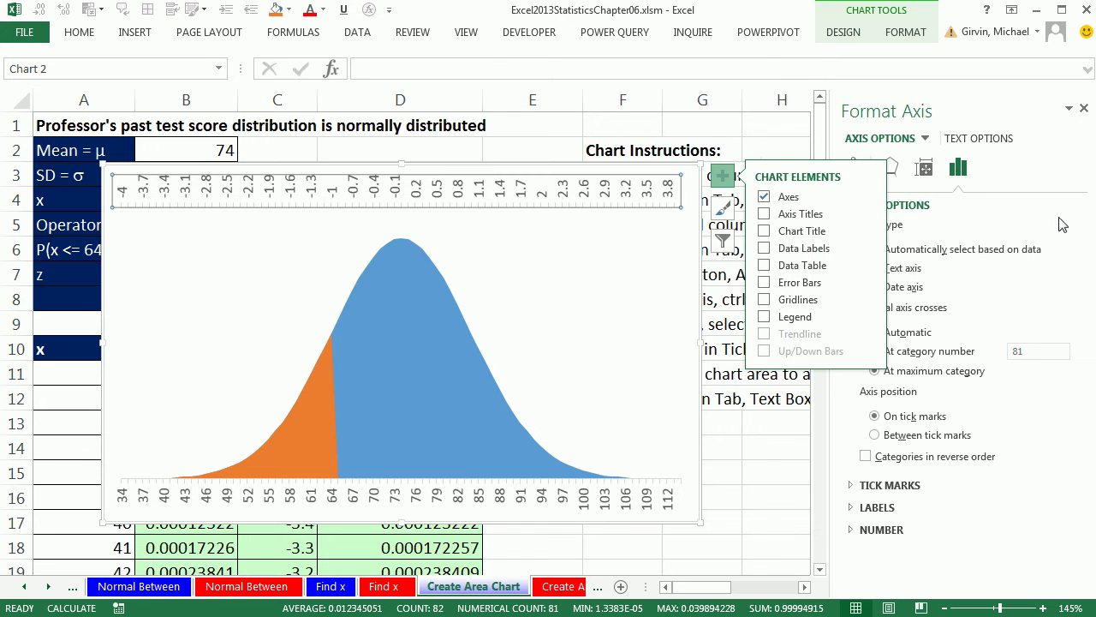
click(722, 175)
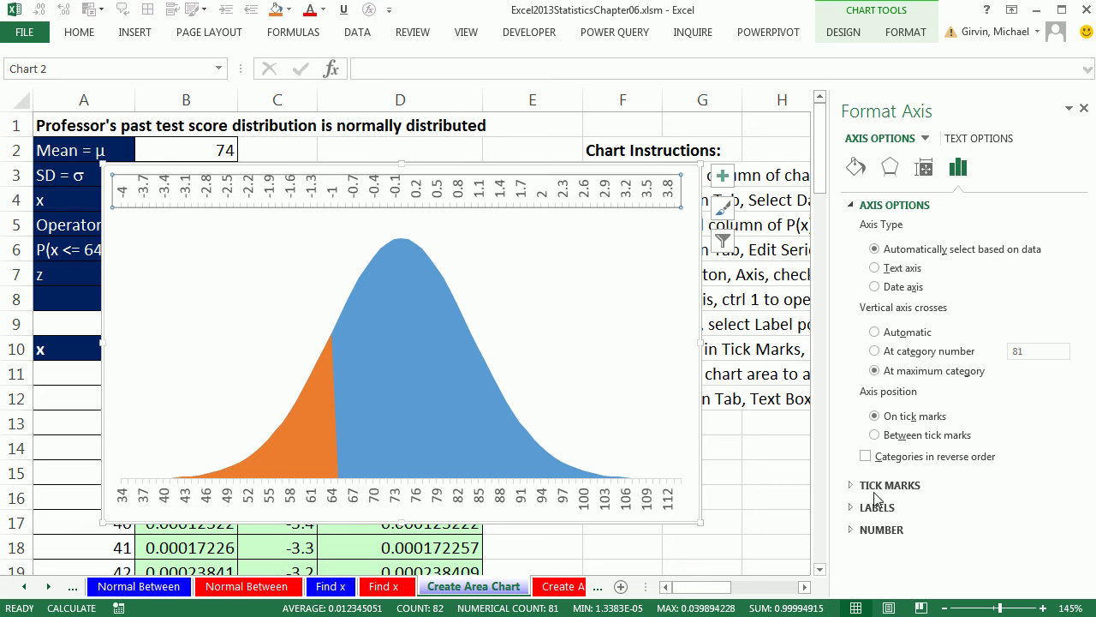
click(853, 508)
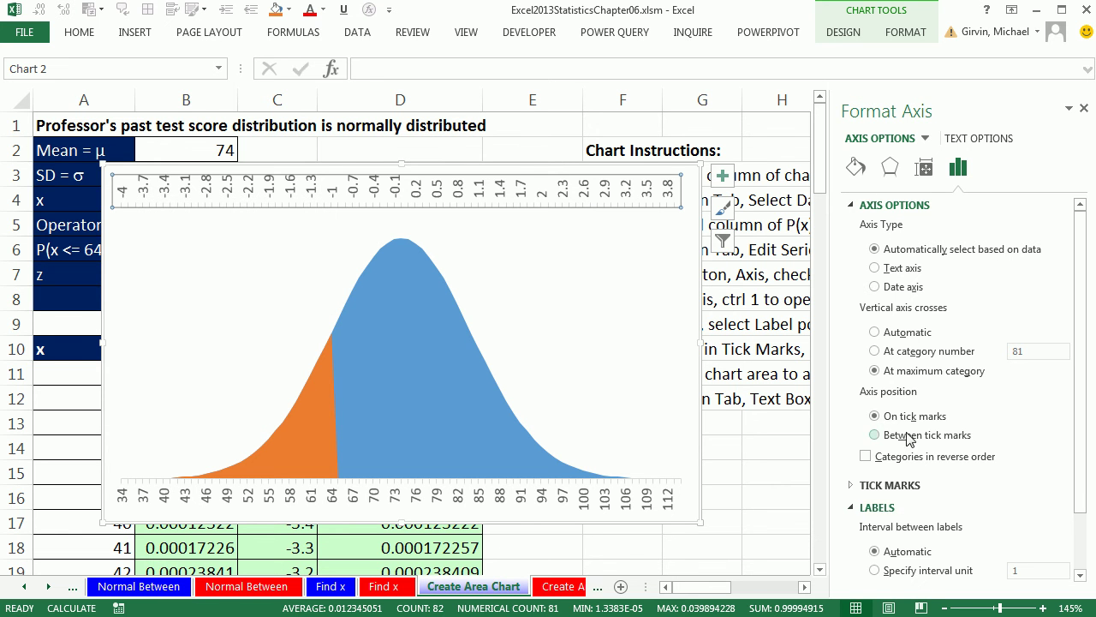
scroll(891, 479, down, 3)
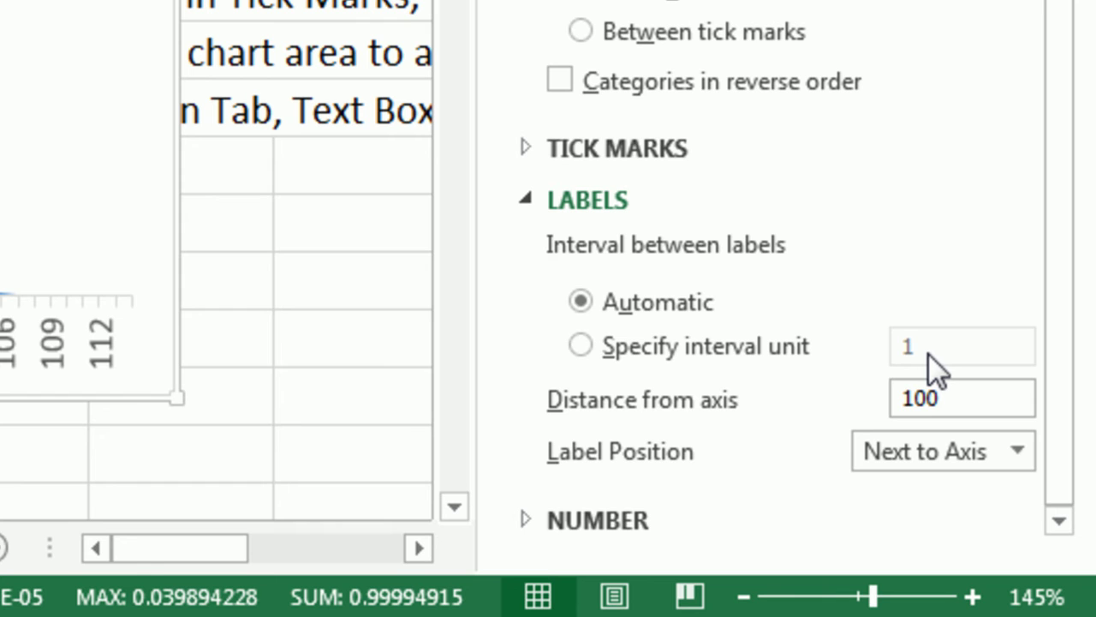
click(583, 346)
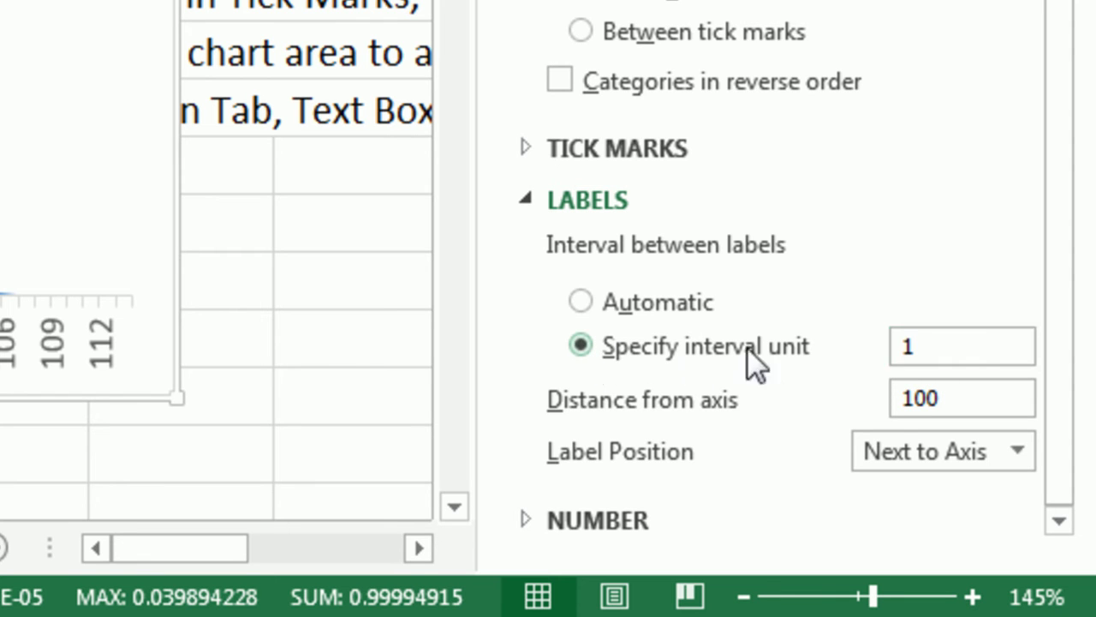
double_click(946, 351)
text(10)
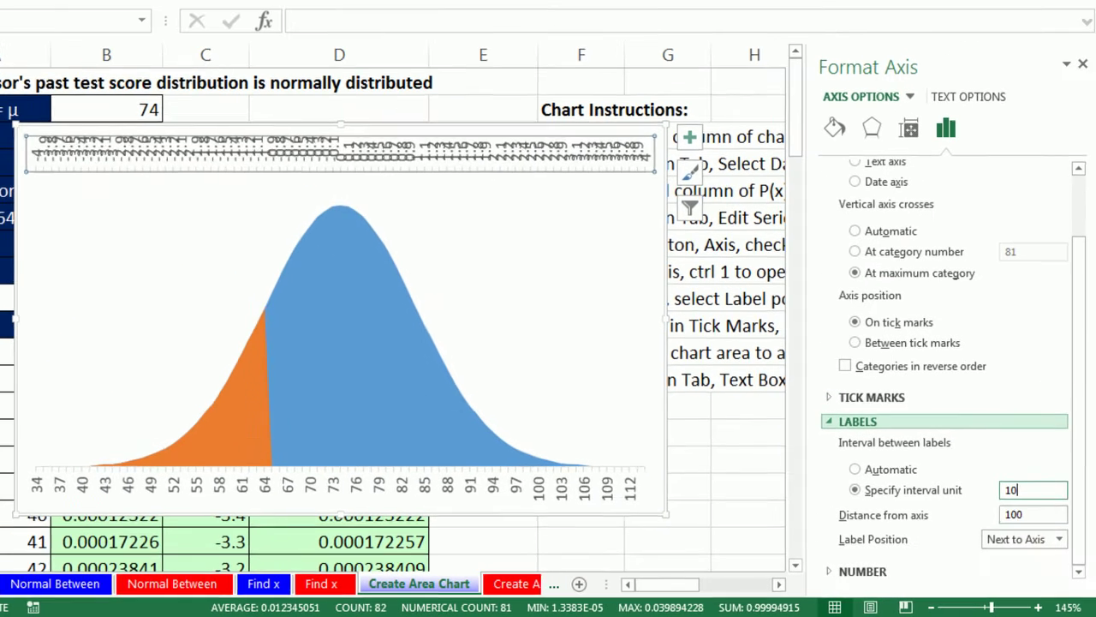
key(Tab)
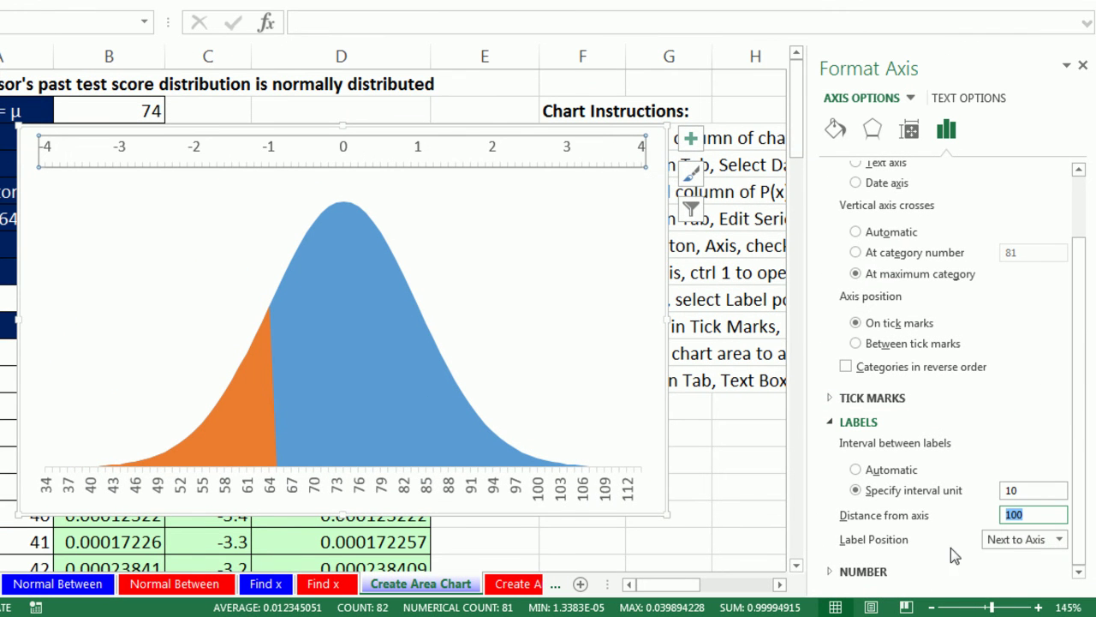
click(1059, 538)
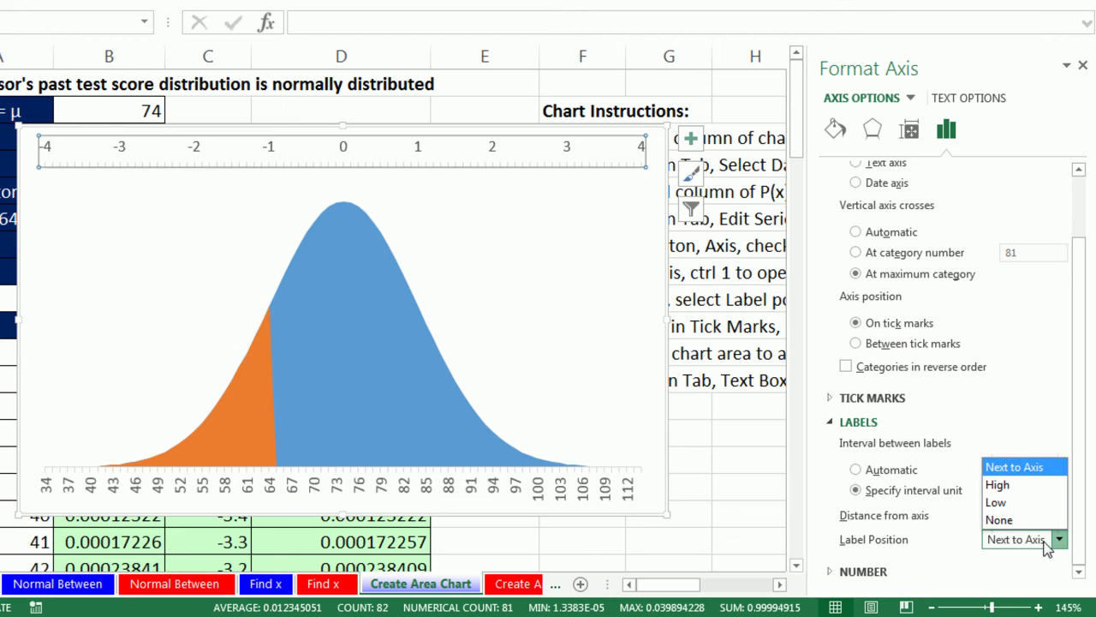
click(997, 503)
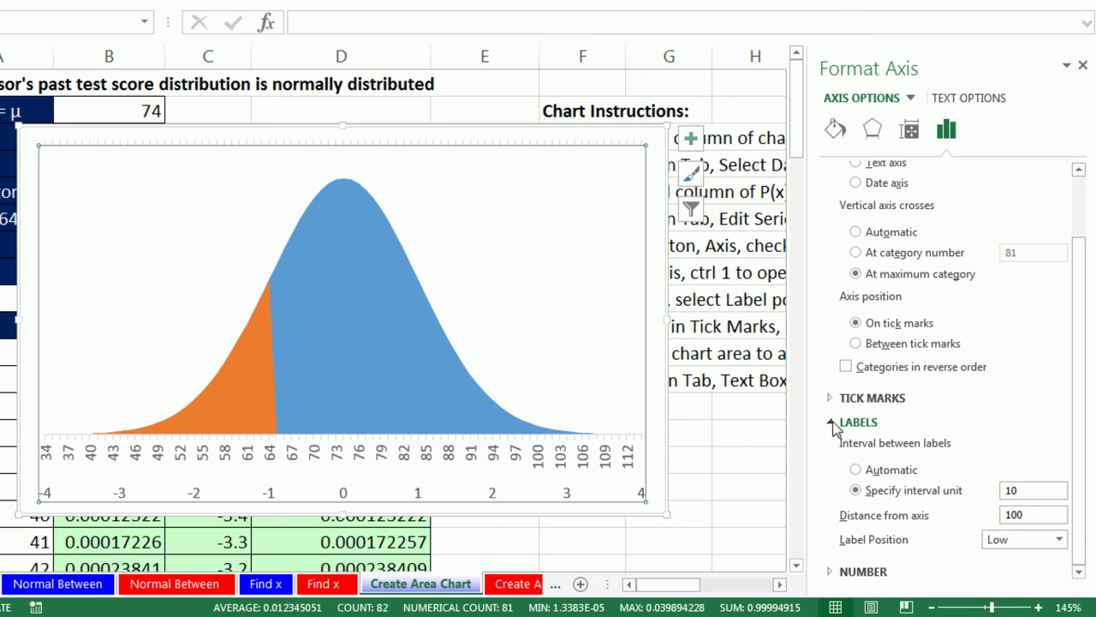
Set the z axis major tick marks to None, check the remaining axis settings and close the axis formatting.
click(840, 398)
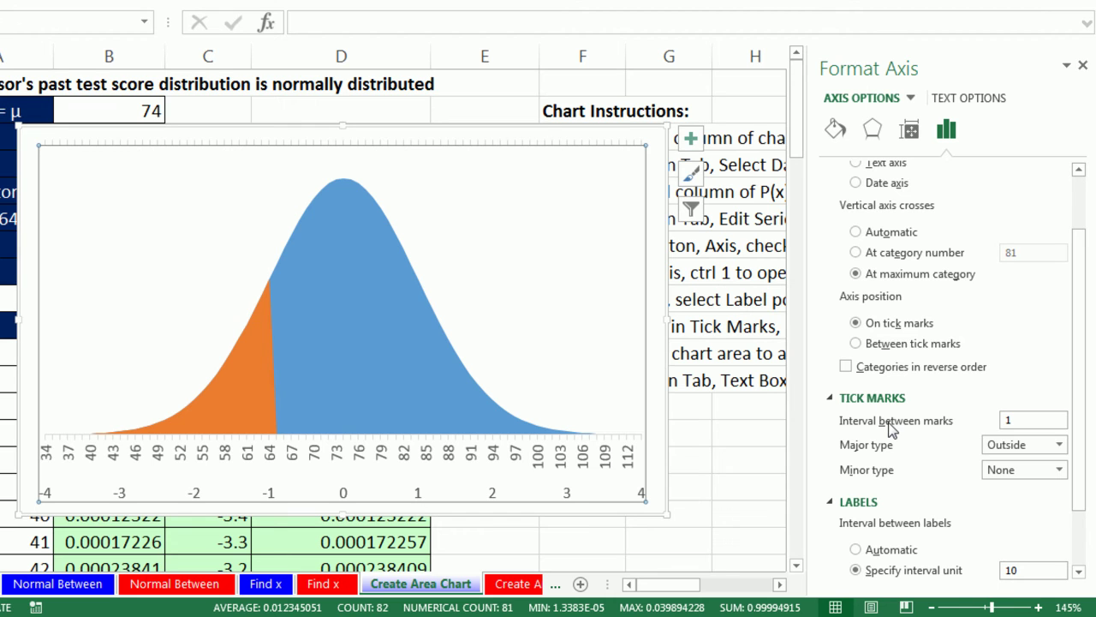
click(1063, 452)
click(1036, 465)
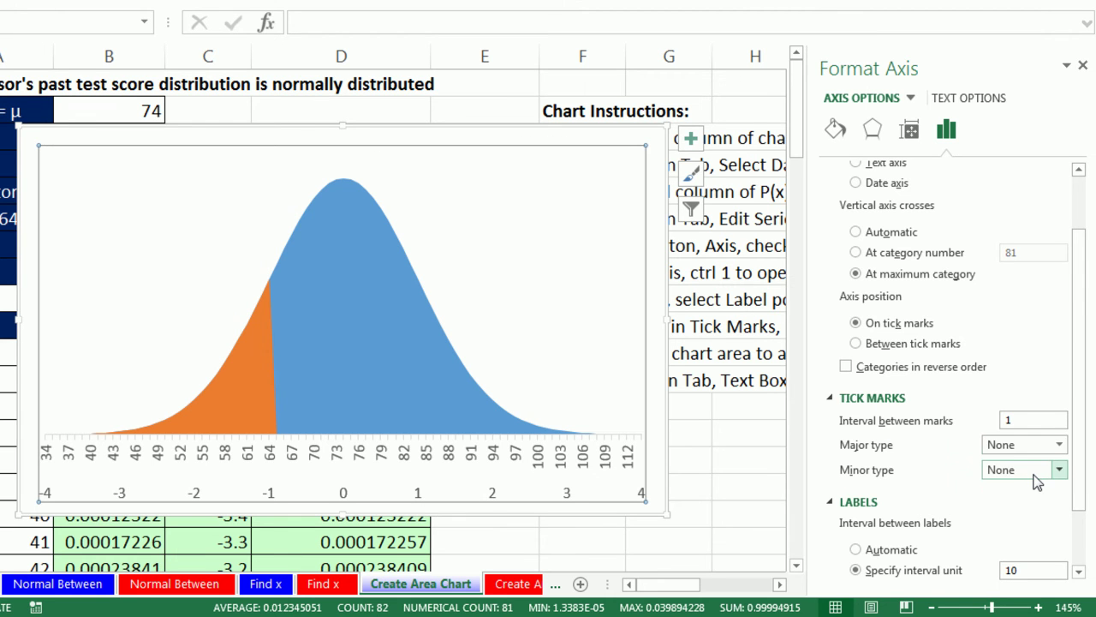
drag(1080, 368, 1079, 419)
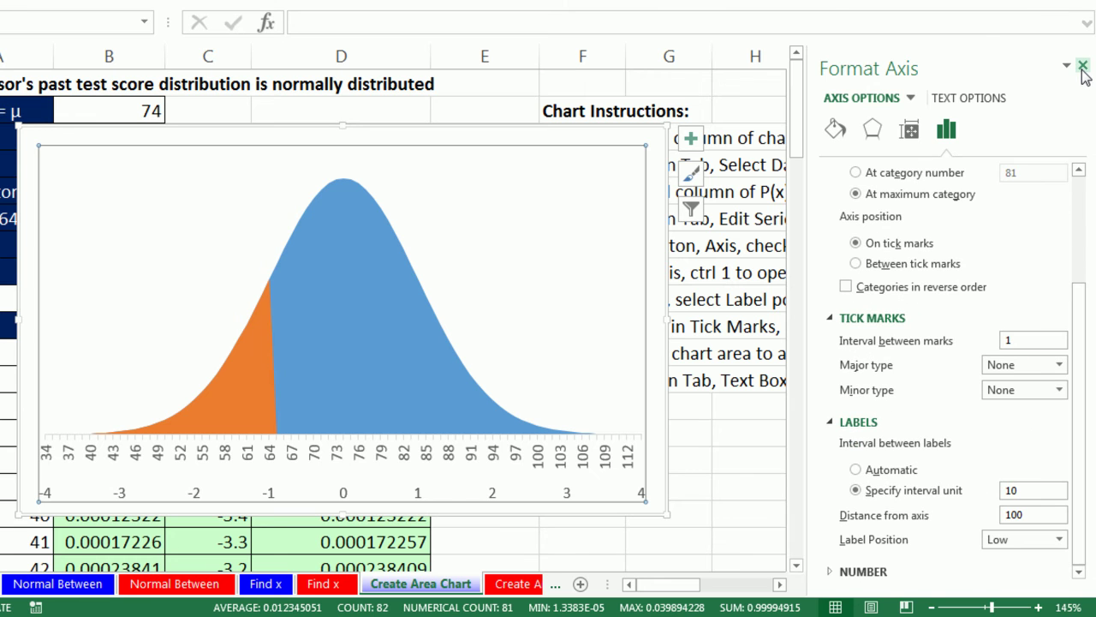
click(1082, 66)
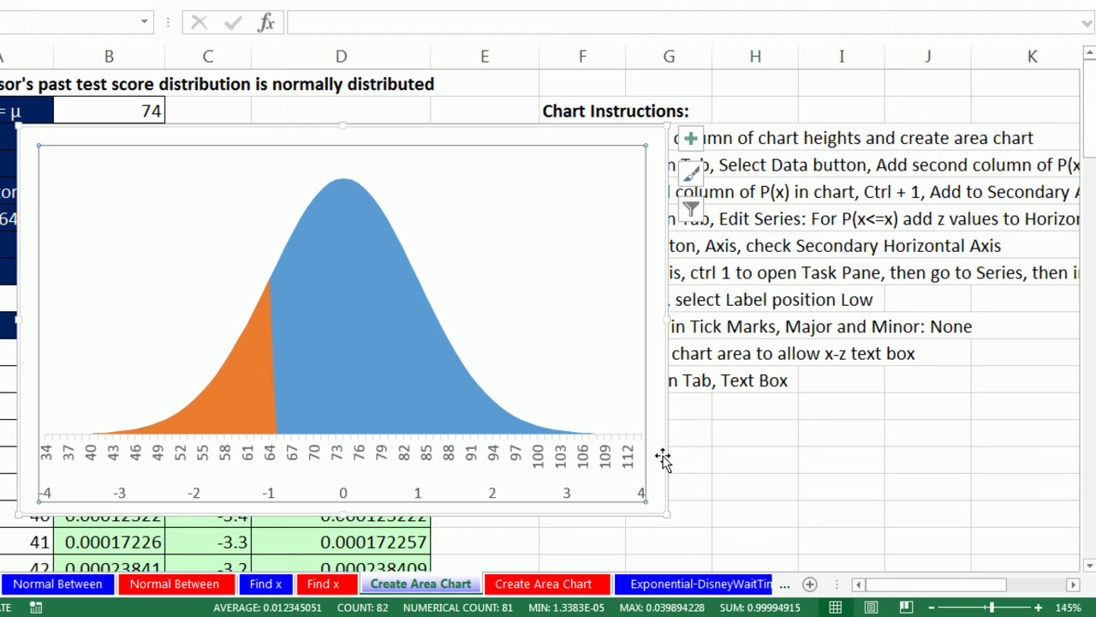
Narrow the chart's plot area from its right edge to free space beside the ends of the two axes.
click(646, 314)
click(635, 323)
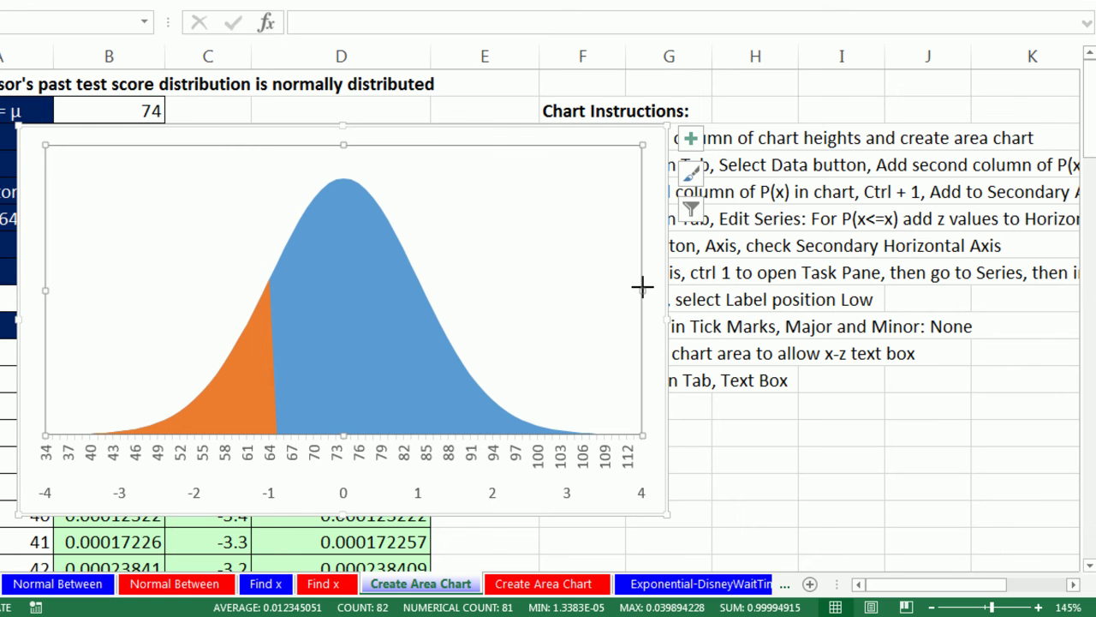
drag(641, 287, 604, 283)
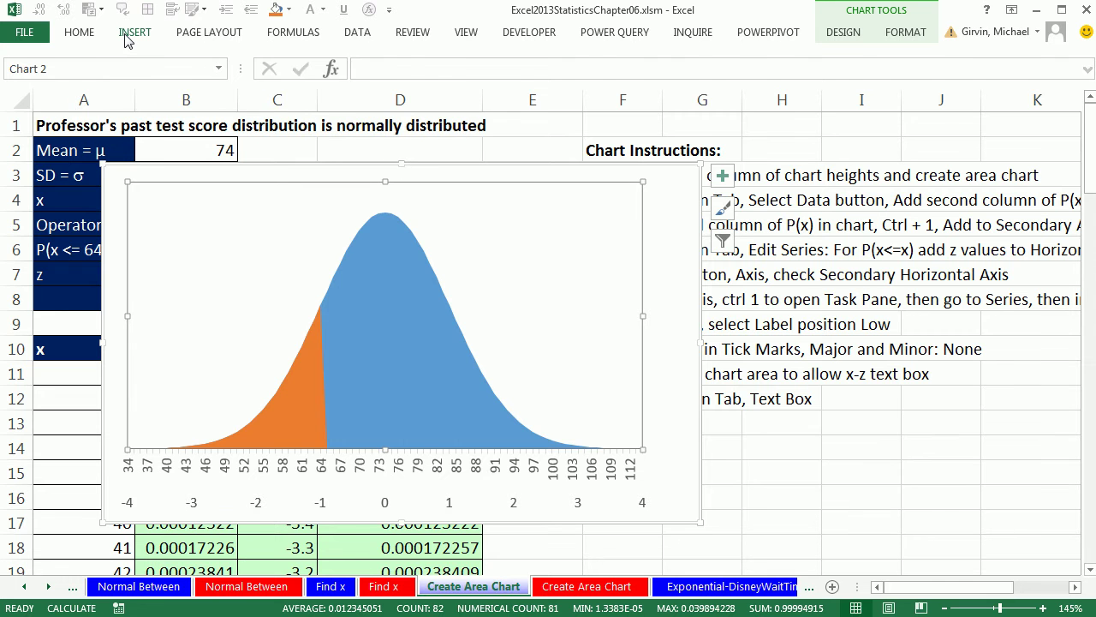
Draw a small upright rectangle beside the ends of the two axes and enter x and z in it, separated by a blank line.
click(126, 40)
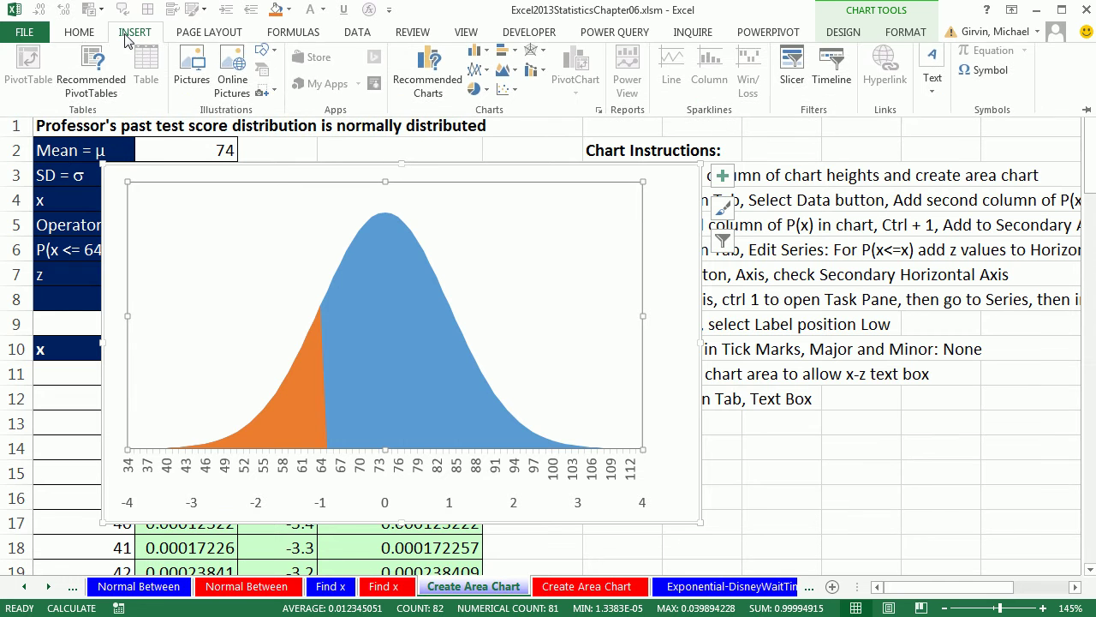
click(272, 58)
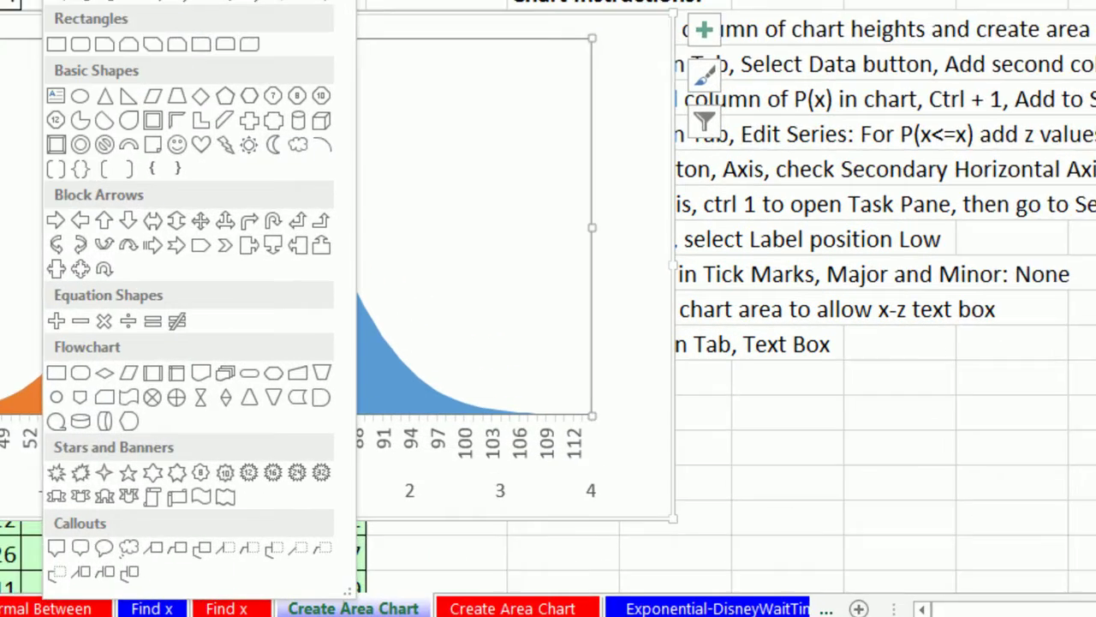
click(314, 99)
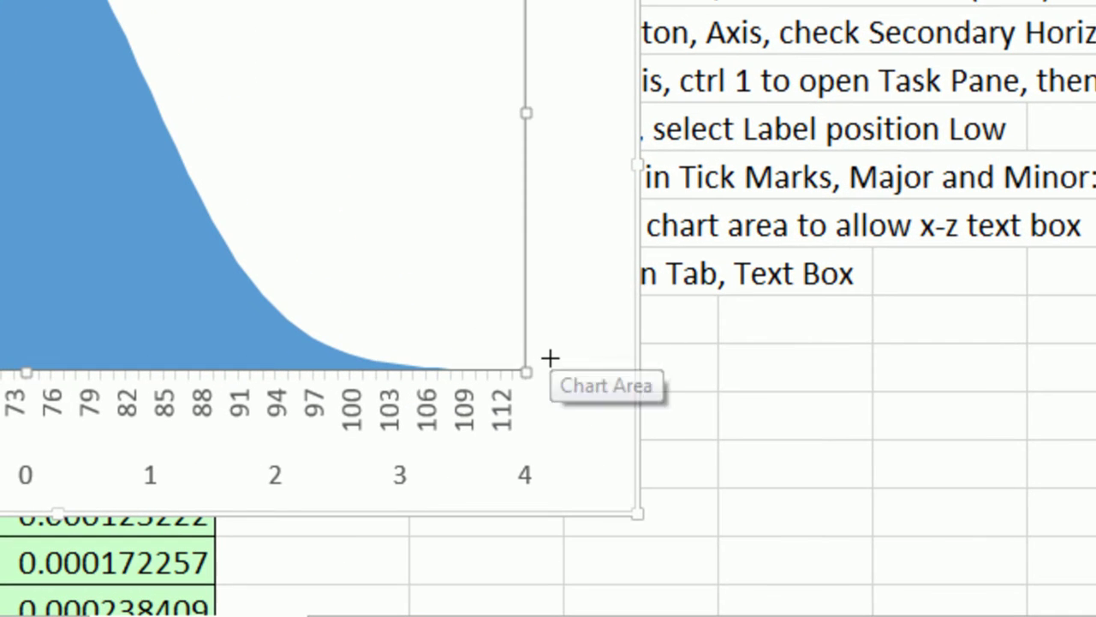
mouse_move(549, 356)
mouse_down()
mouse_move(624, 506)
mouse_move(620, 497)
mouse_up()
right_click(606, 465)
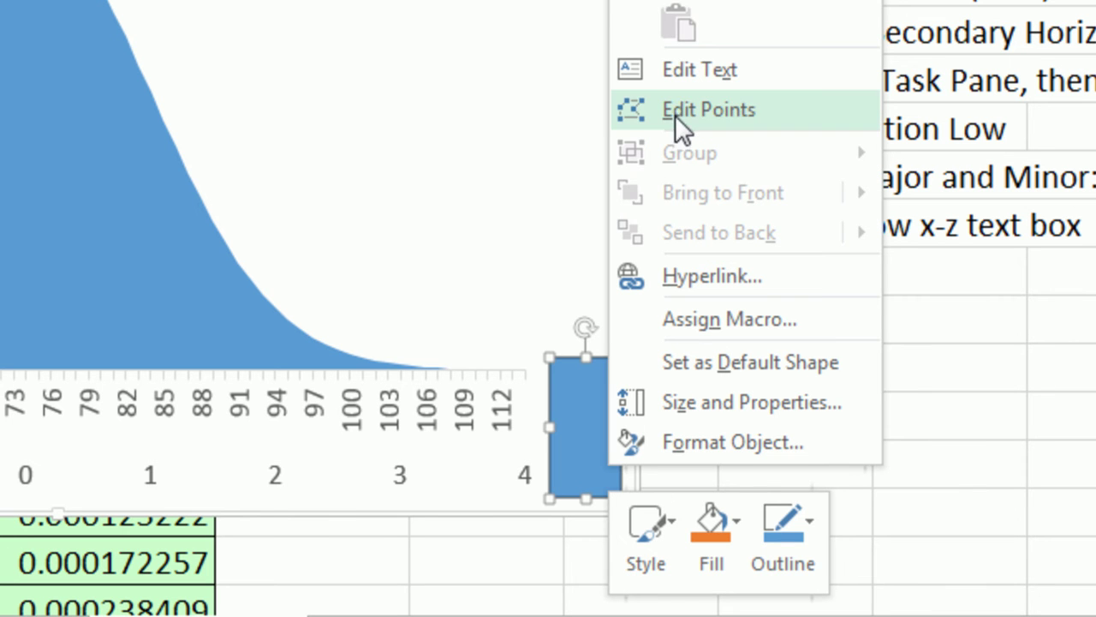
click(677, 81)
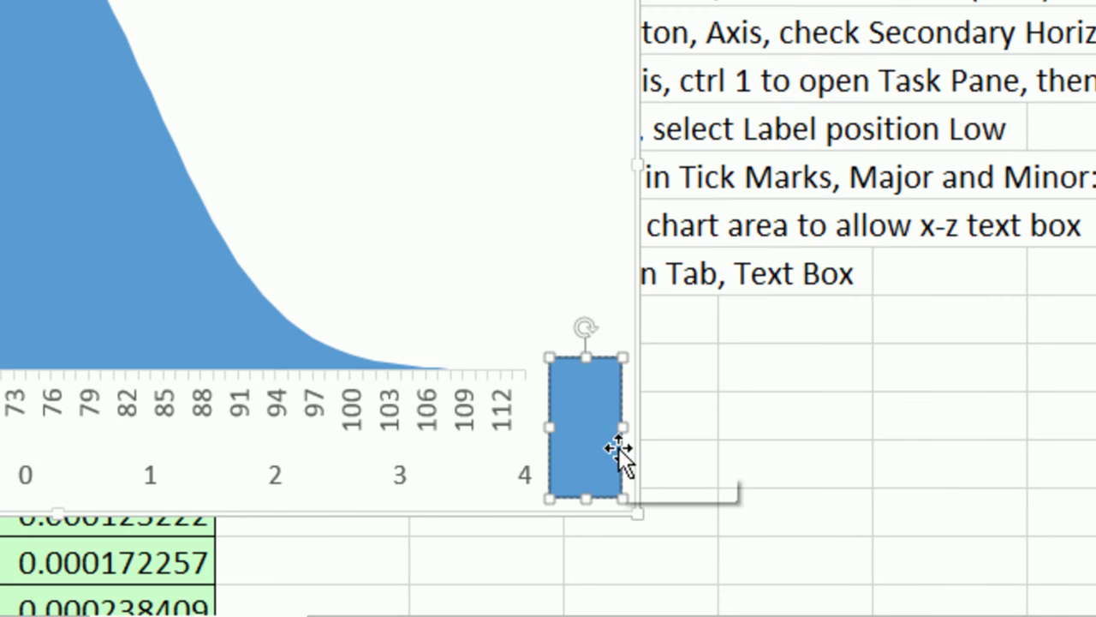
text(x )
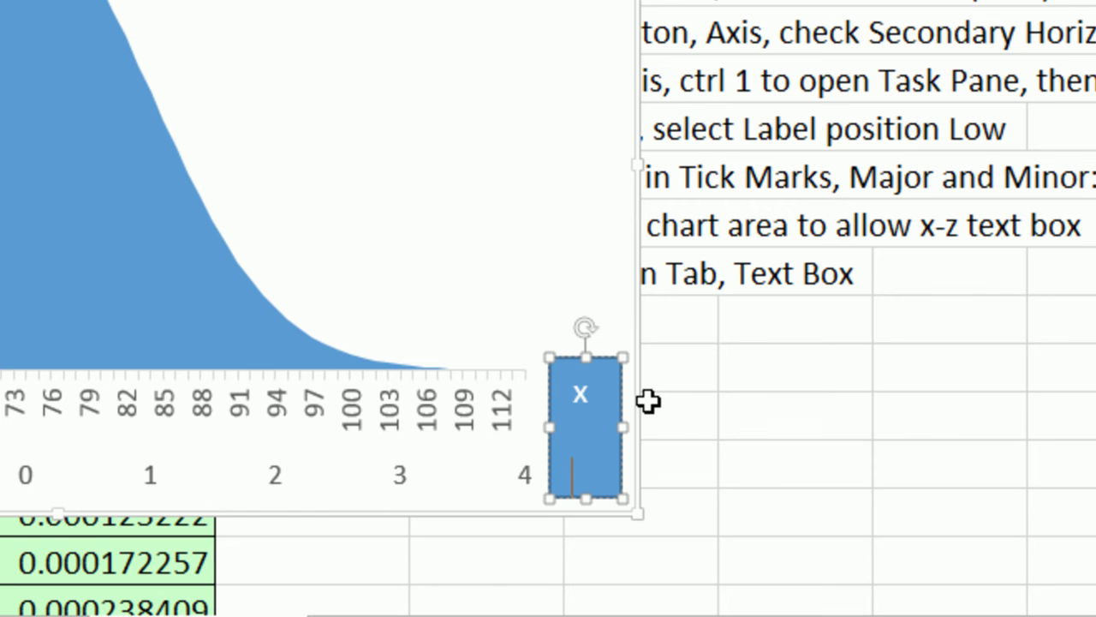
text(z)
Change the font color of the rectangle's x and z text to black.
key(ctrl+a)
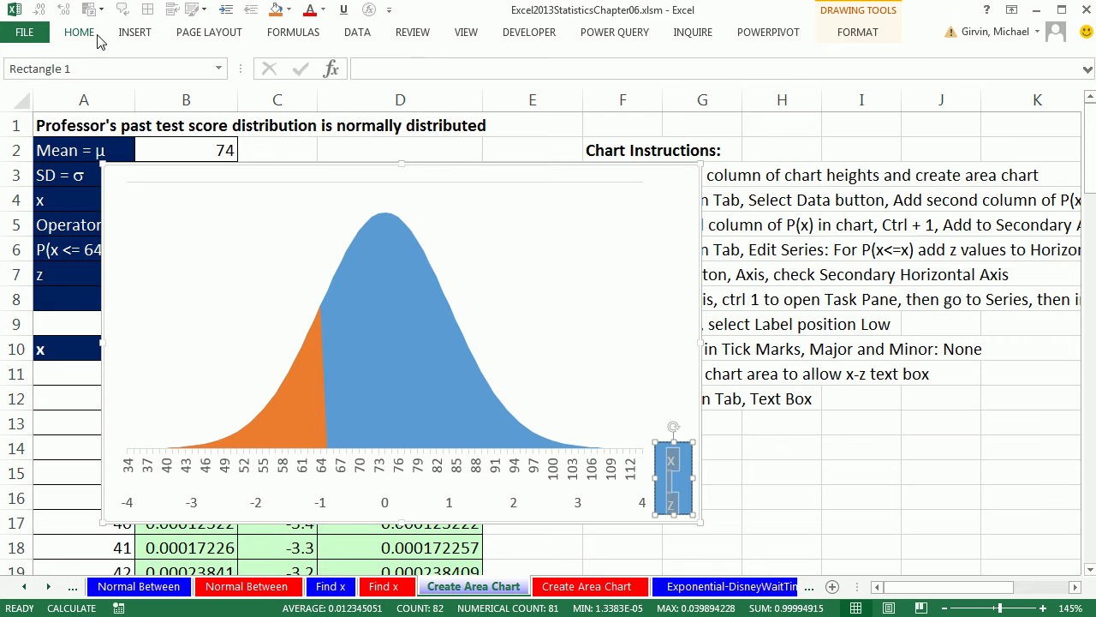
click(78, 32)
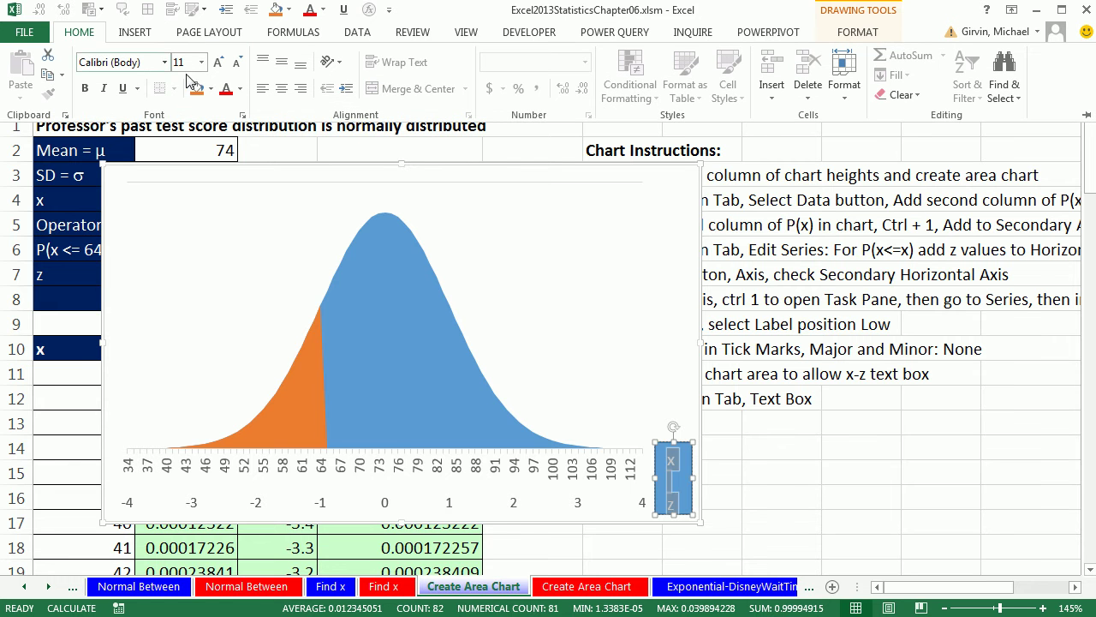
click(241, 94)
click(235, 120)
click(681, 446)
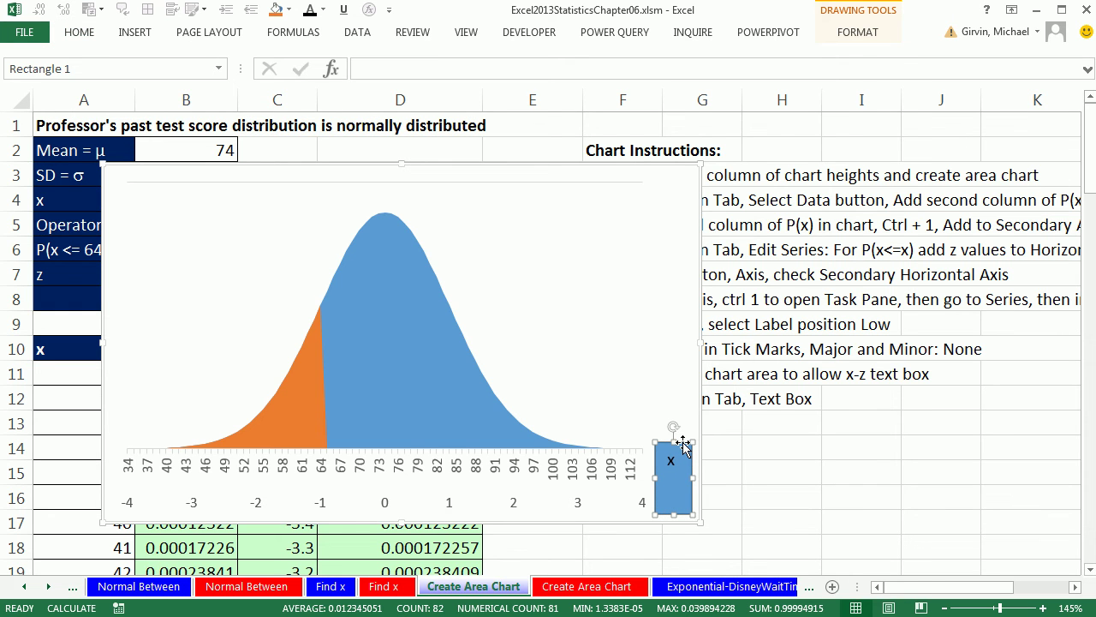
Give the x-z rectangle no fill and no line, and extend it slightly at its upper and lower edges.
key(ctrl+1)
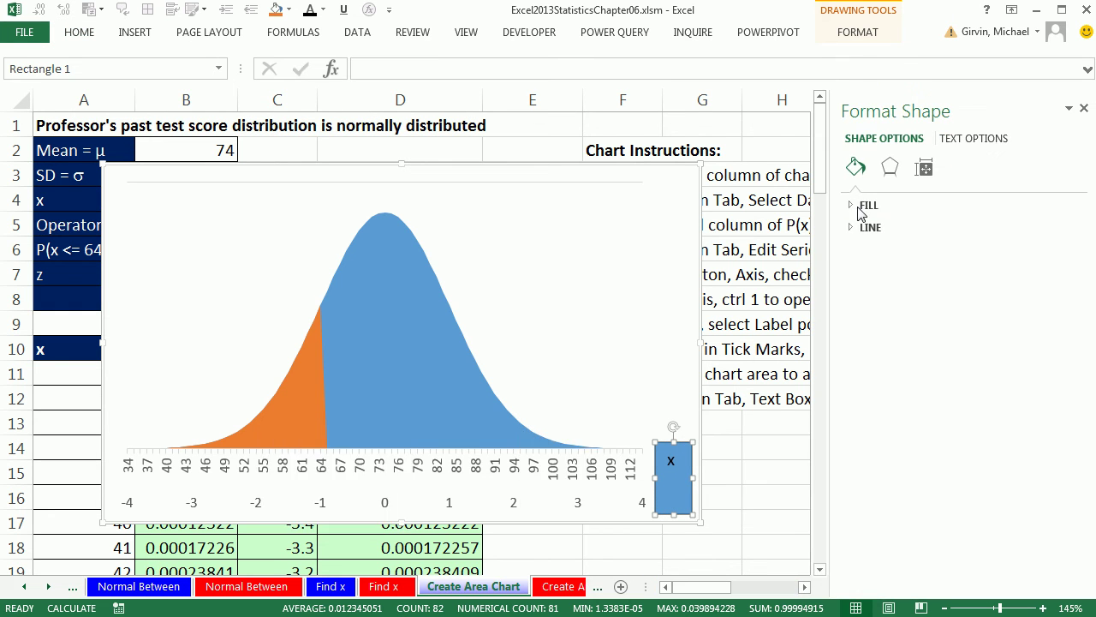
click(856, 205)
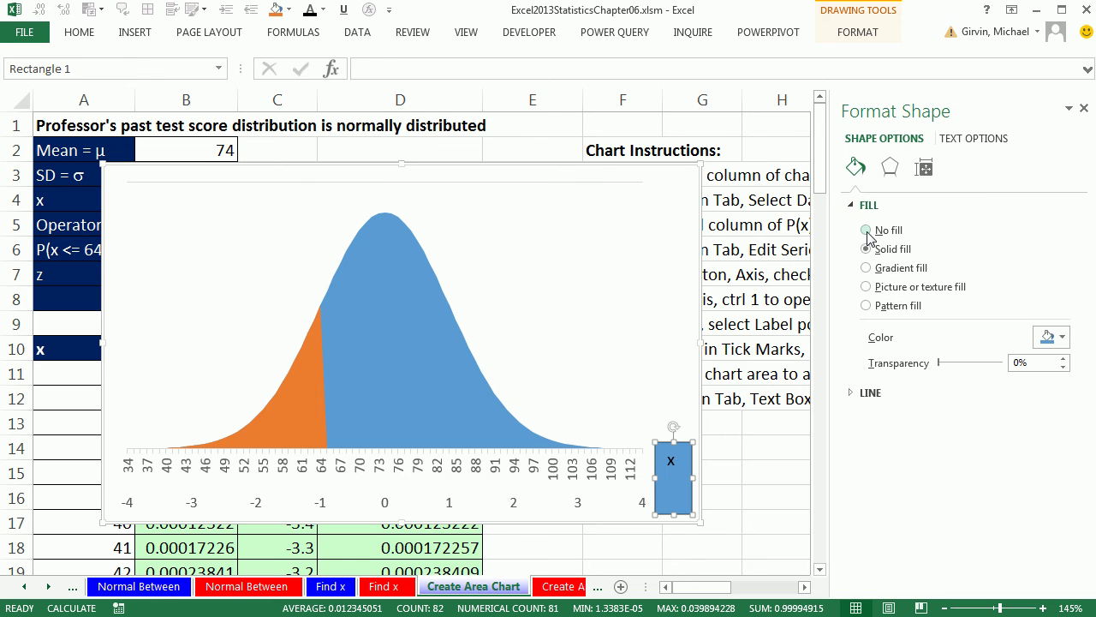
click(868, 233)
click(855, 334)
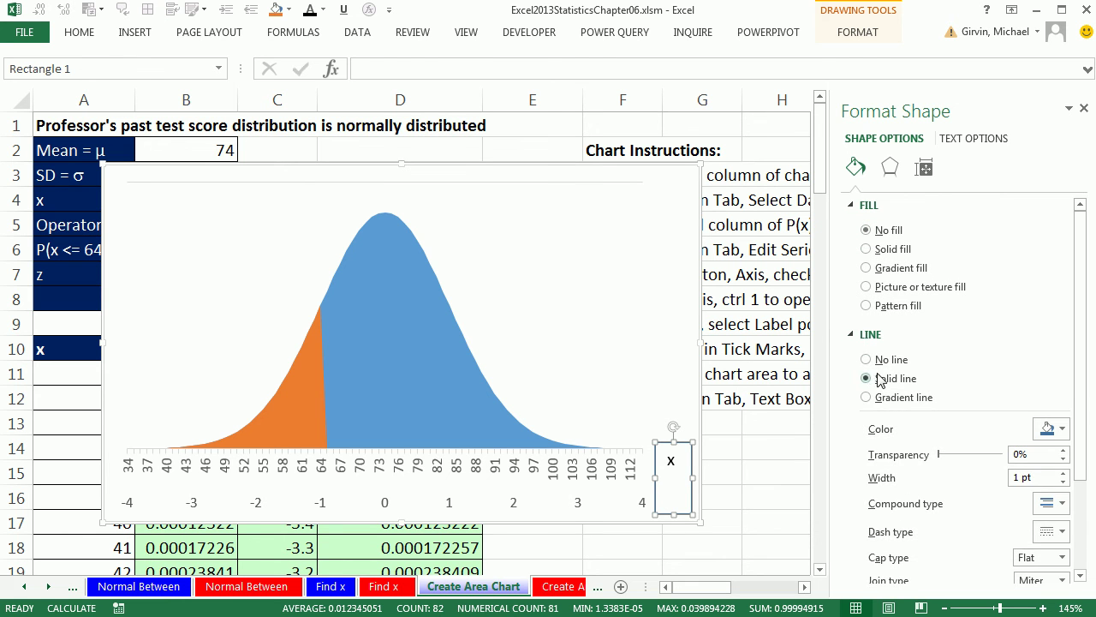
click(866, 360)
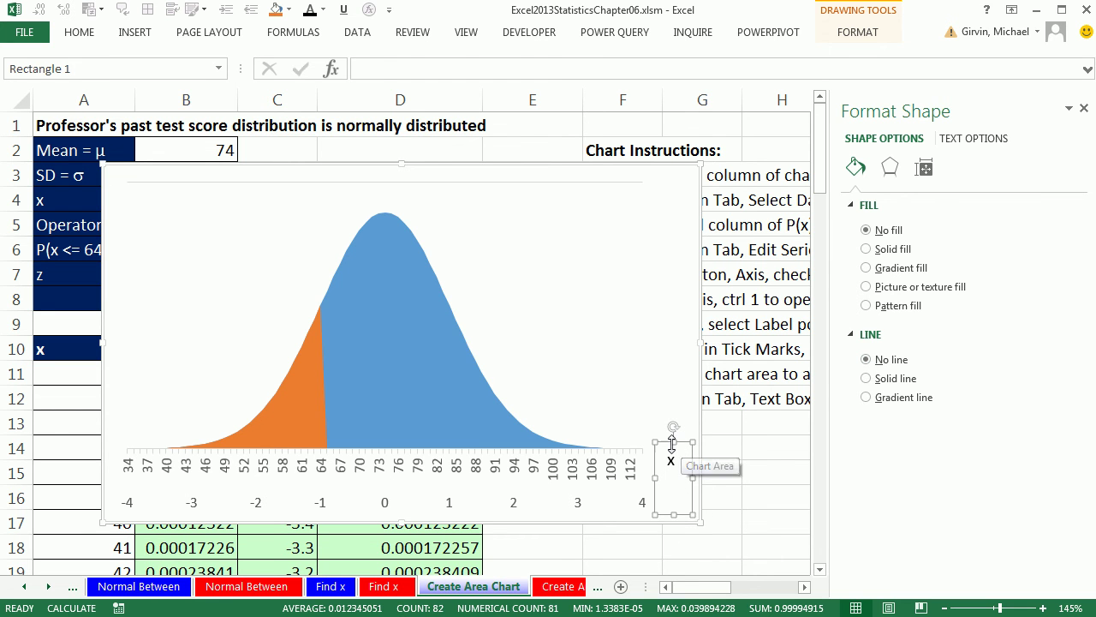
mouse_move(674, 442)
mouse_down()
mouse_move(675, 430)
mouse_move(673, 440)
mouse_up()
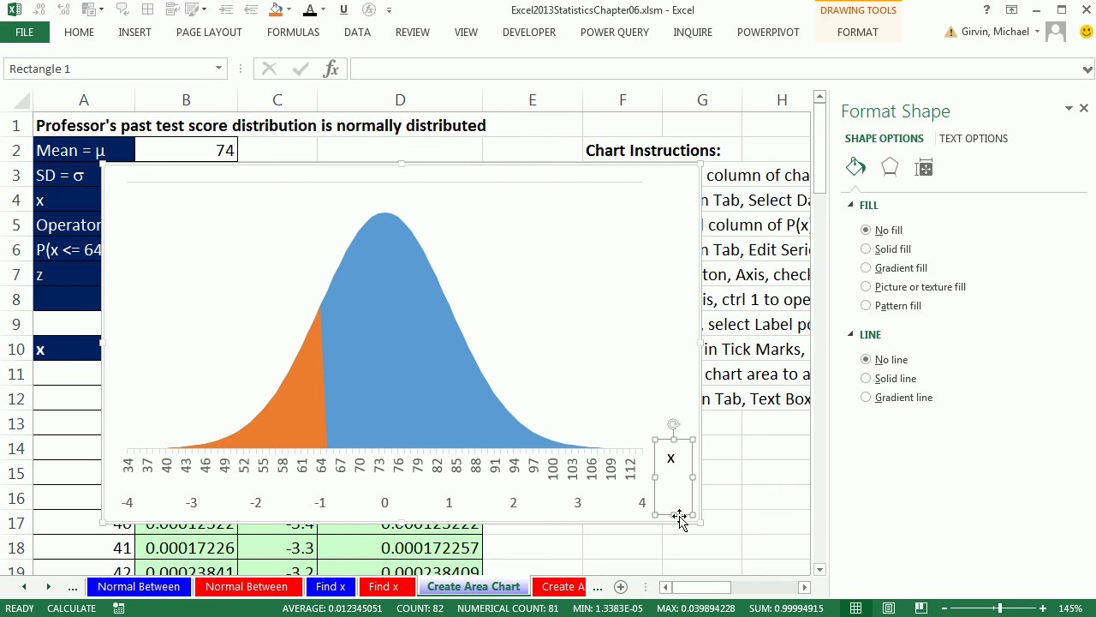
drag(675, 514, 676, 520)
Add a chart title and link it to cell Q1 of the Create Area Chart sheet.
click(696, 187)
click(723, 178)
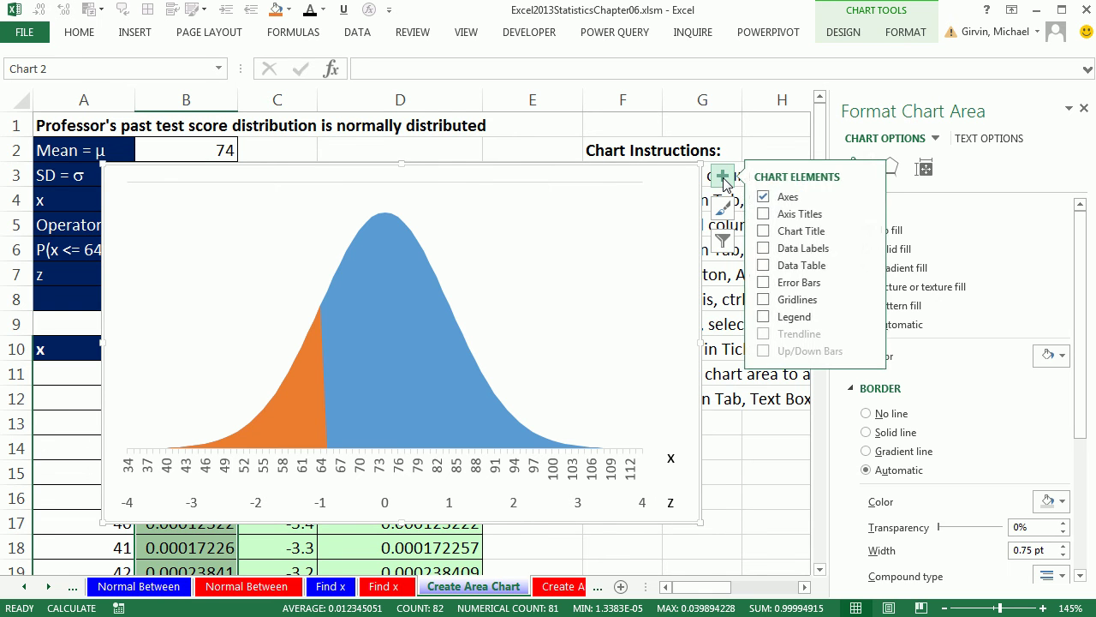
click(765, 233)
text(=)
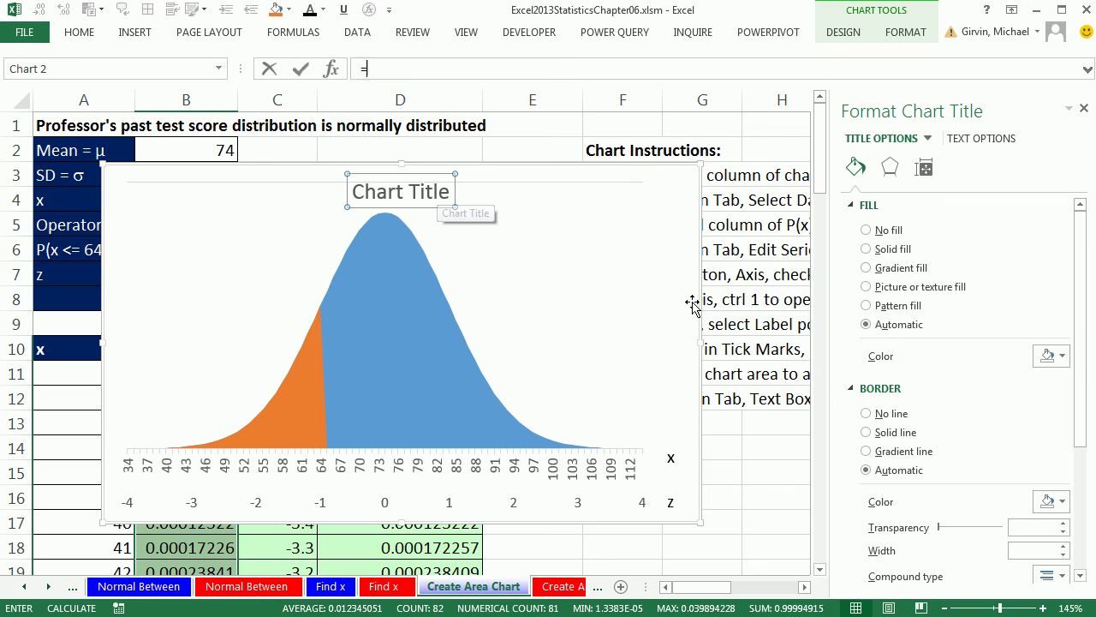
click(1084, 108)
drag(961, 588, 1018, 588)
click(1088, 176)
click(1006, 128)
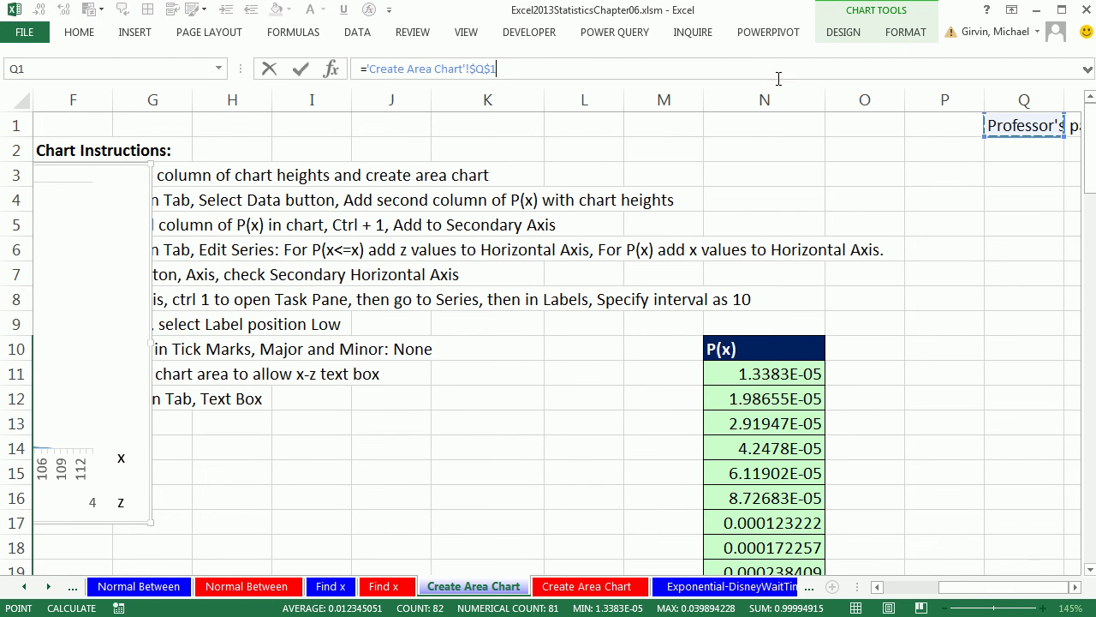
drag(1002, 590, 932, 588)
key(Return)
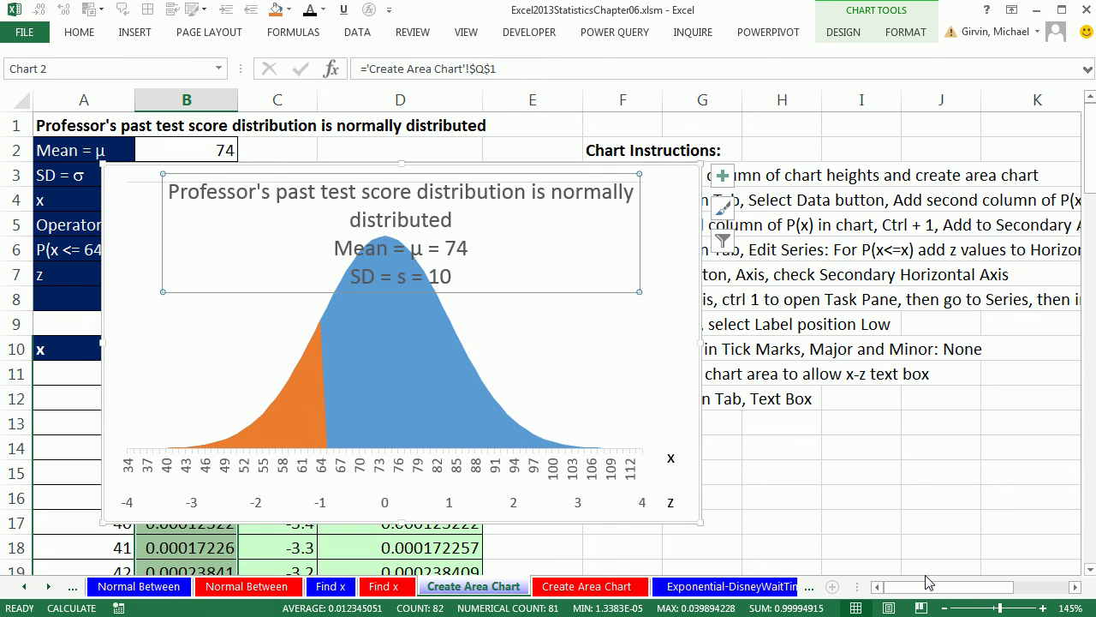
Set the chart title's font size to 10.
click(81, 35)
click(195, 62)
text(10)
key(Return)
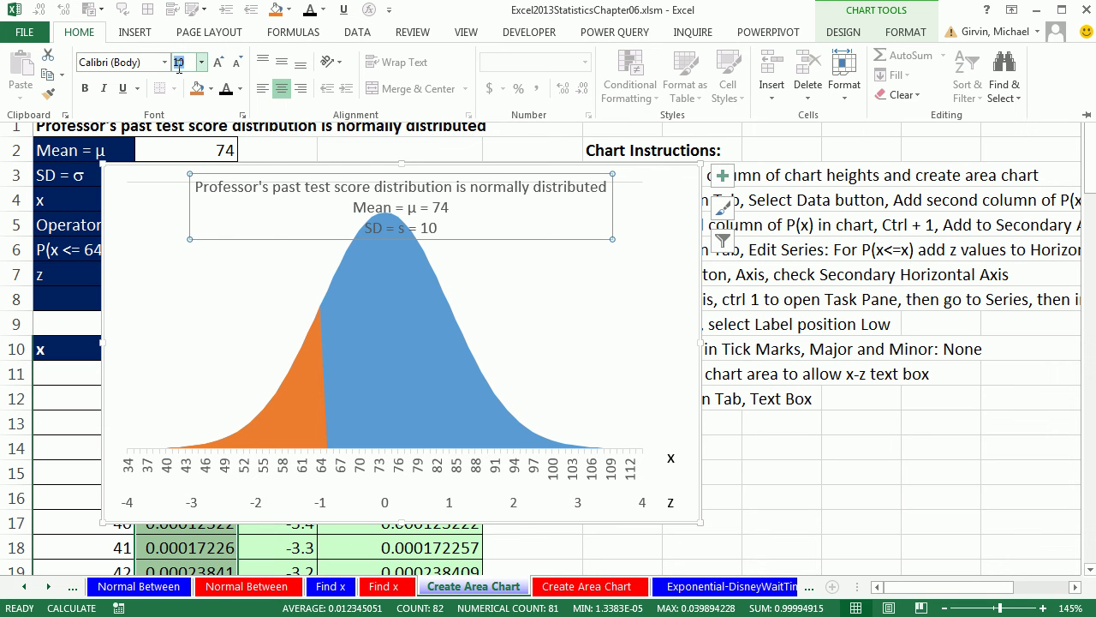
Reduce the chart title's font size to 8.
text(8)
key(Return)
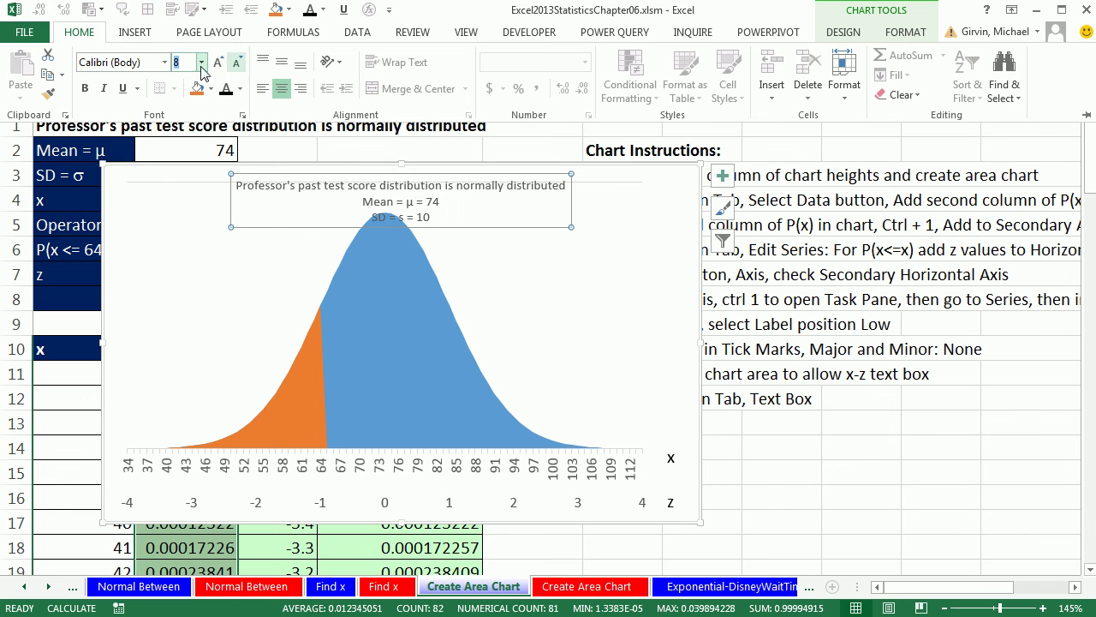
Add a legend and axis titles to the area chart.
click(722, 177)
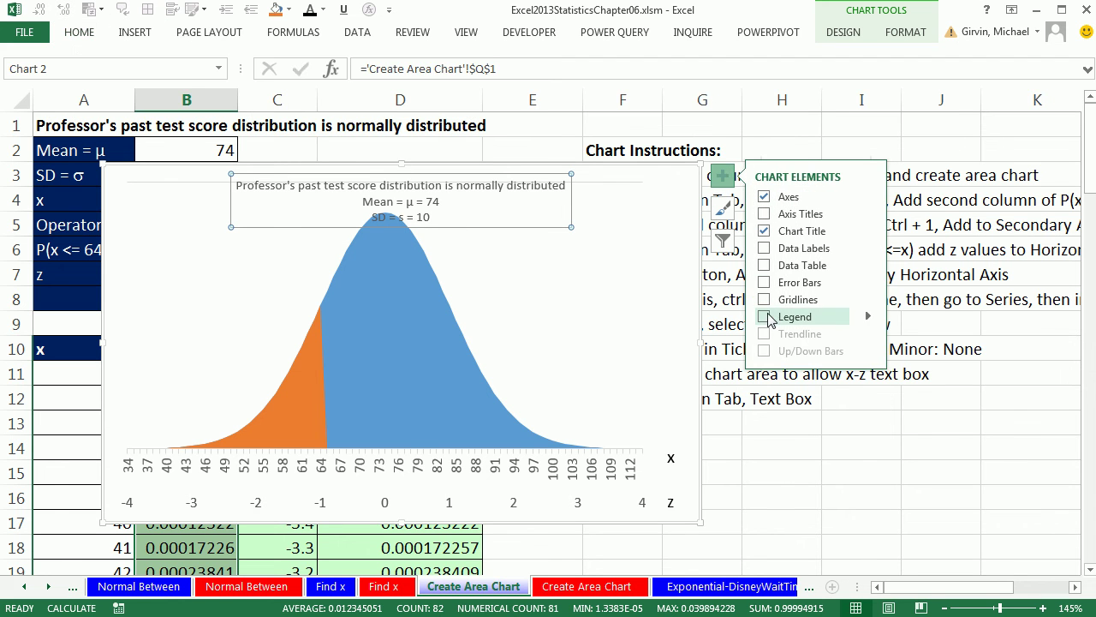
click(765, 317)
click(764, 216)
Set the vertical axis title to "Area = Probability" and shift it slightly inward from the chart's edge.
click(121, 315)
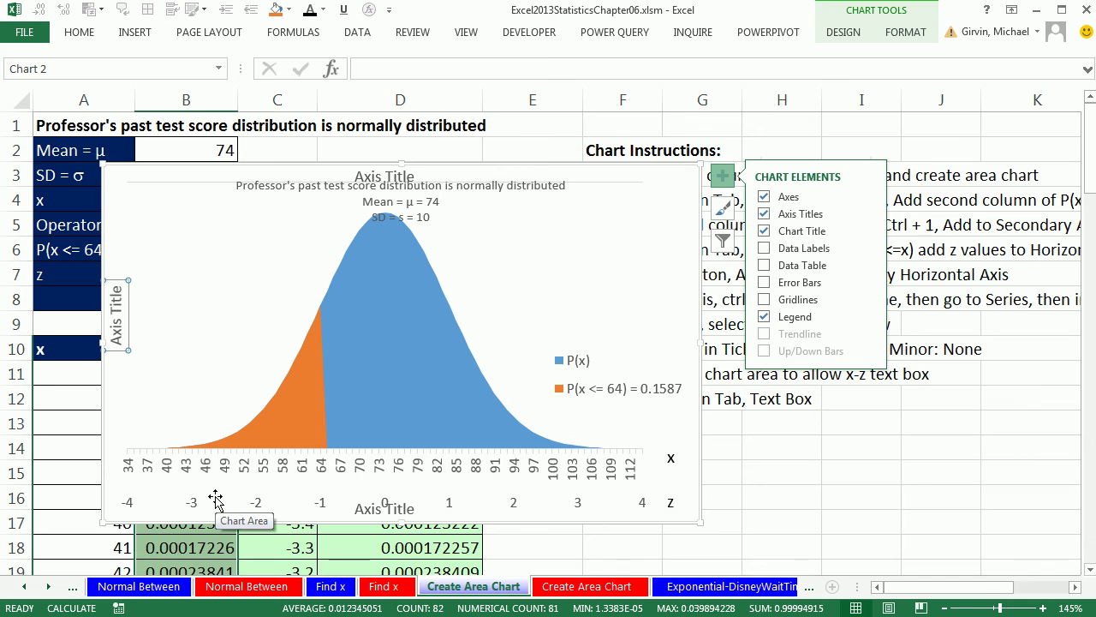
text(Area)
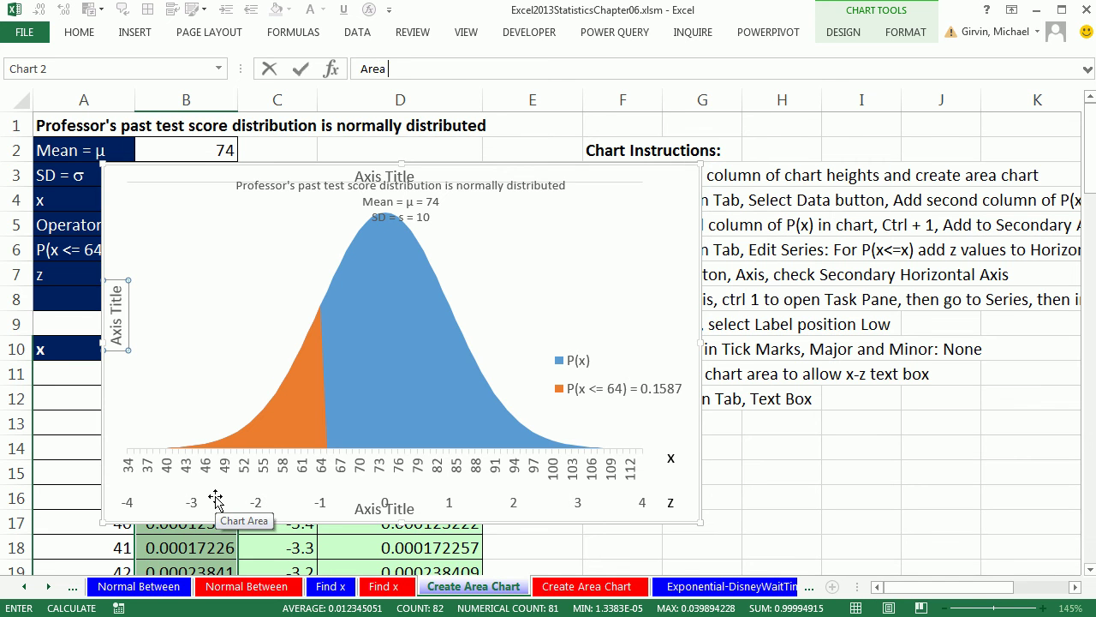
text( = Probability)
key(Return)
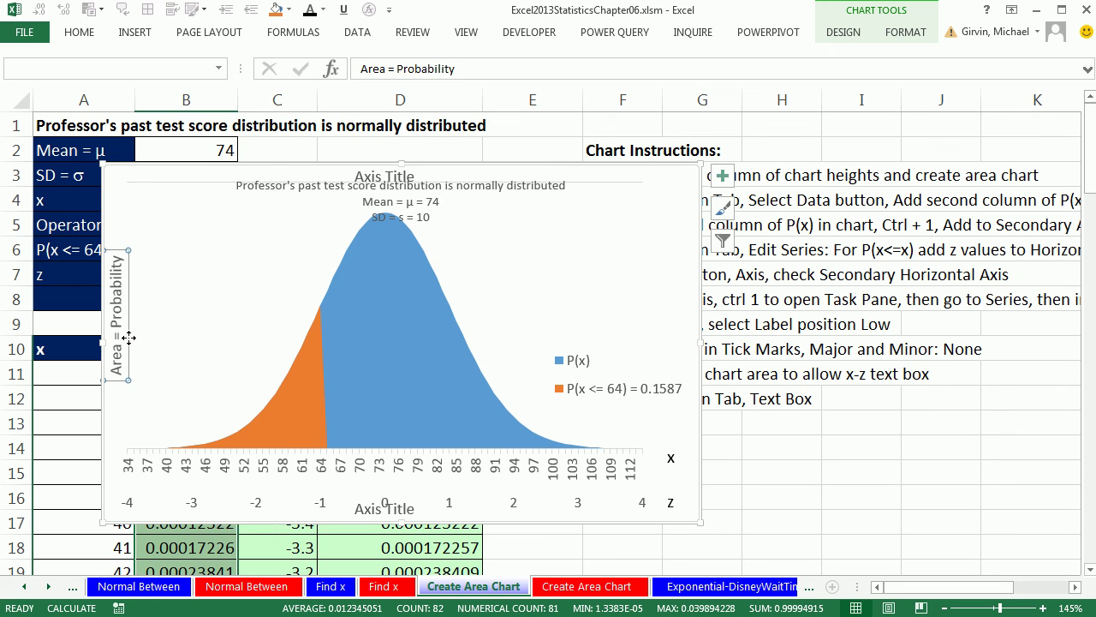
drag(129, 337, 140, 338)
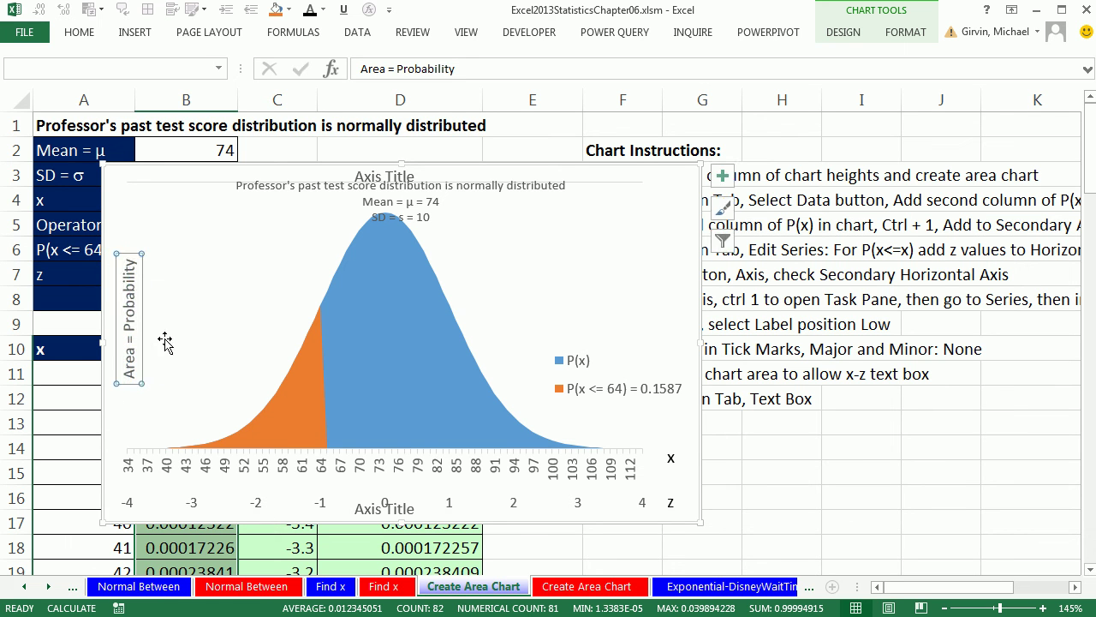
Link the lower horizontal axis title to cell A4 of the Create Area Chart sheet.
click(410, 511)
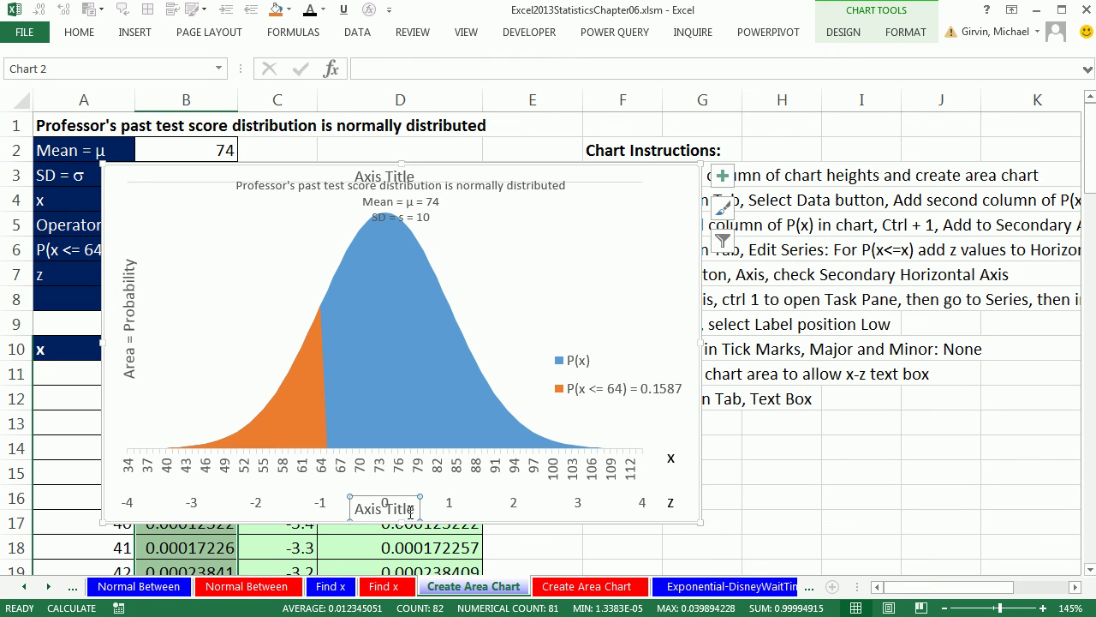
text(=)
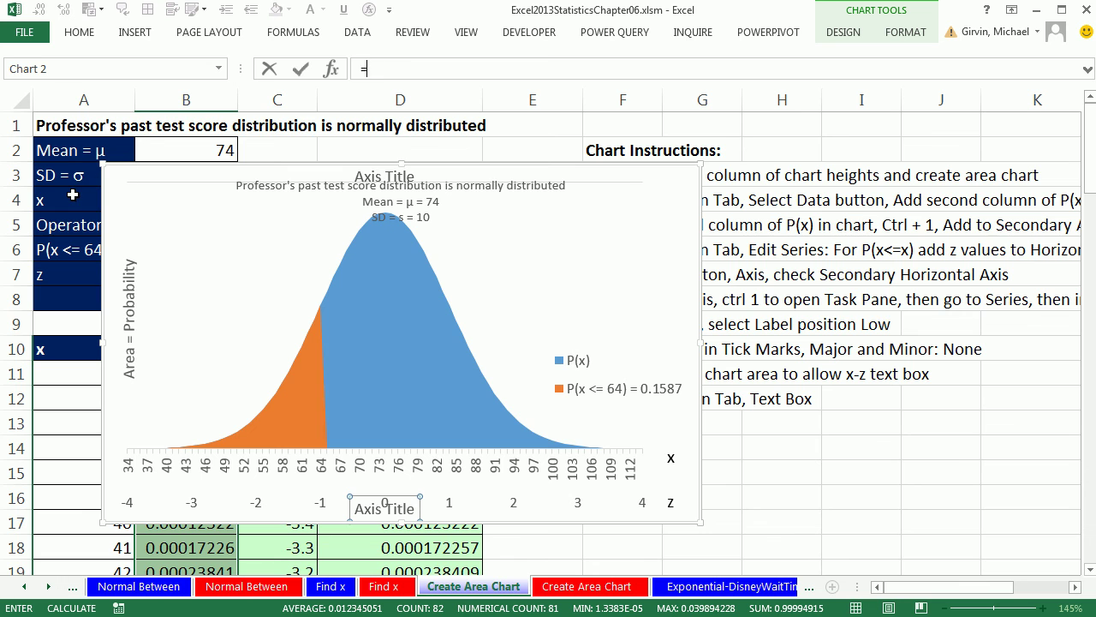
click(65, 200)
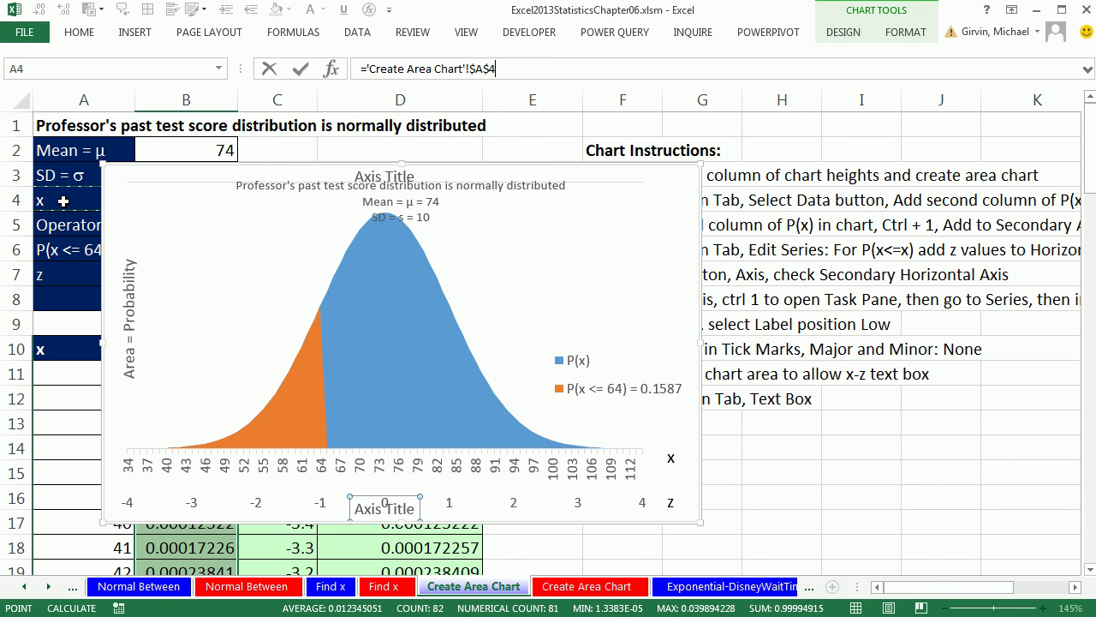
key(Return)
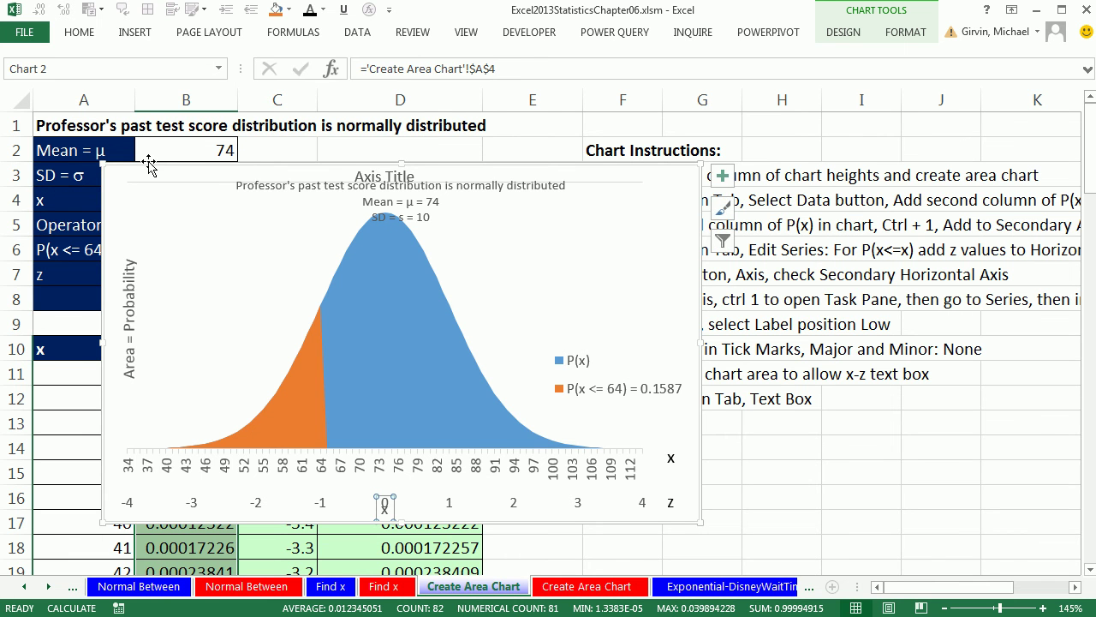
Move the chart clear of columns A and B and change the label in cell A4 to "x = Test Score".
drag(149, 167, 319, 146)
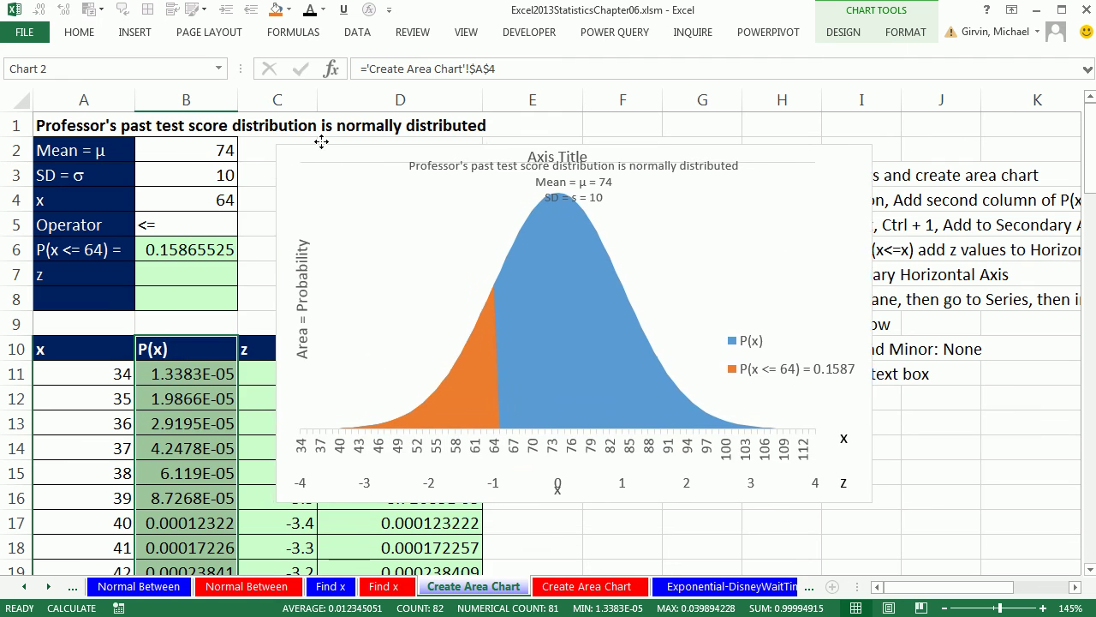
double_click(76, 199)
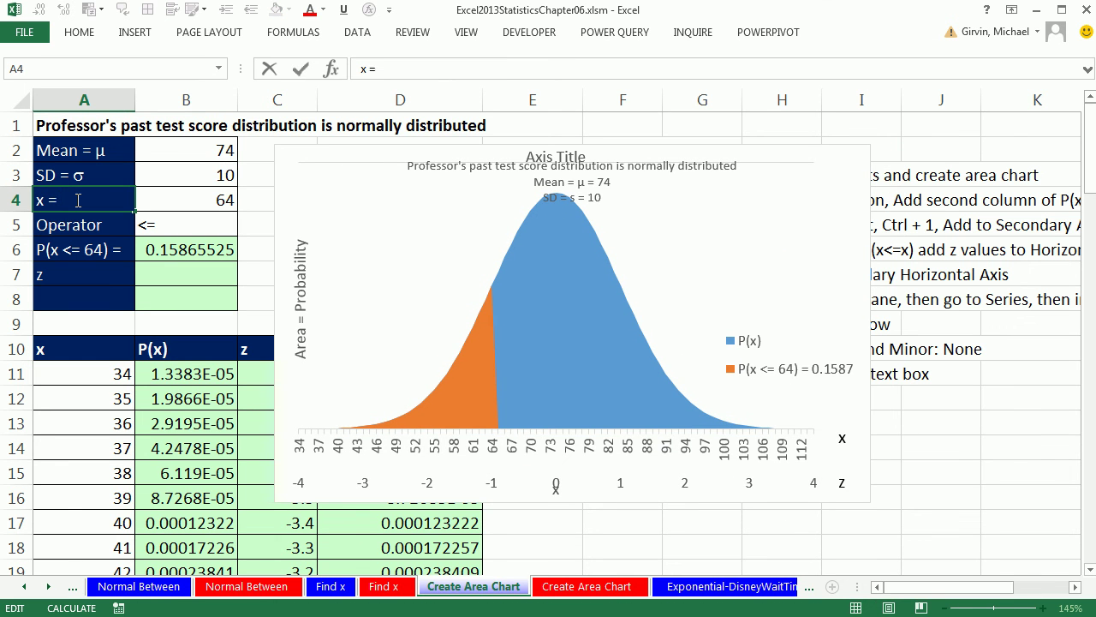
text(Test Score)
key(Return)
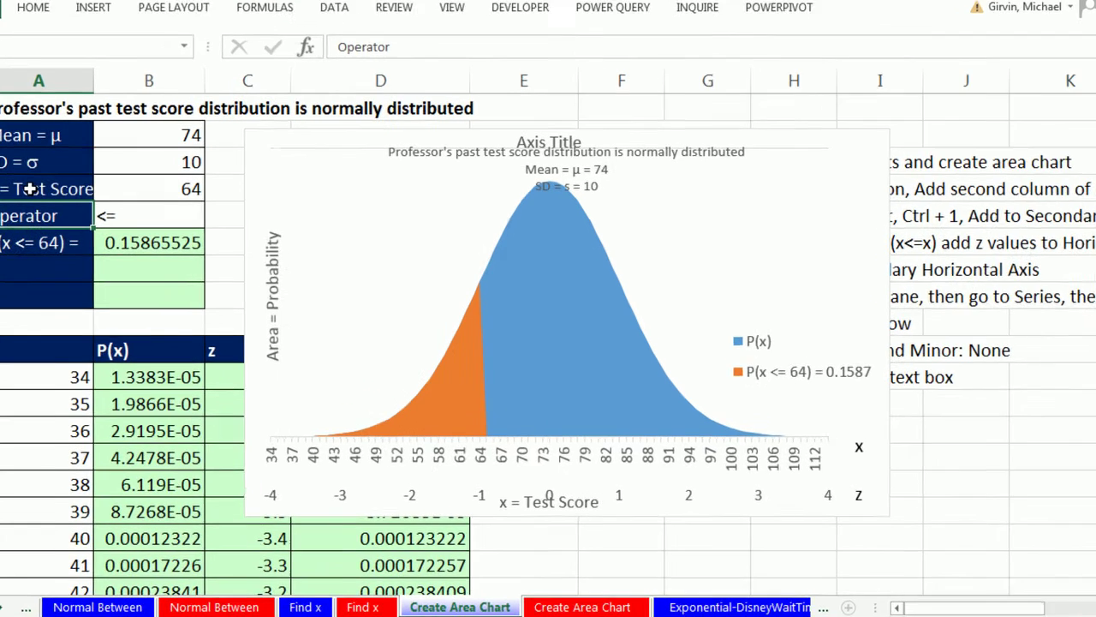
Shrink the plot area from its lower and upper edges to make room for the axis title and the chart title.
click(699, 210)
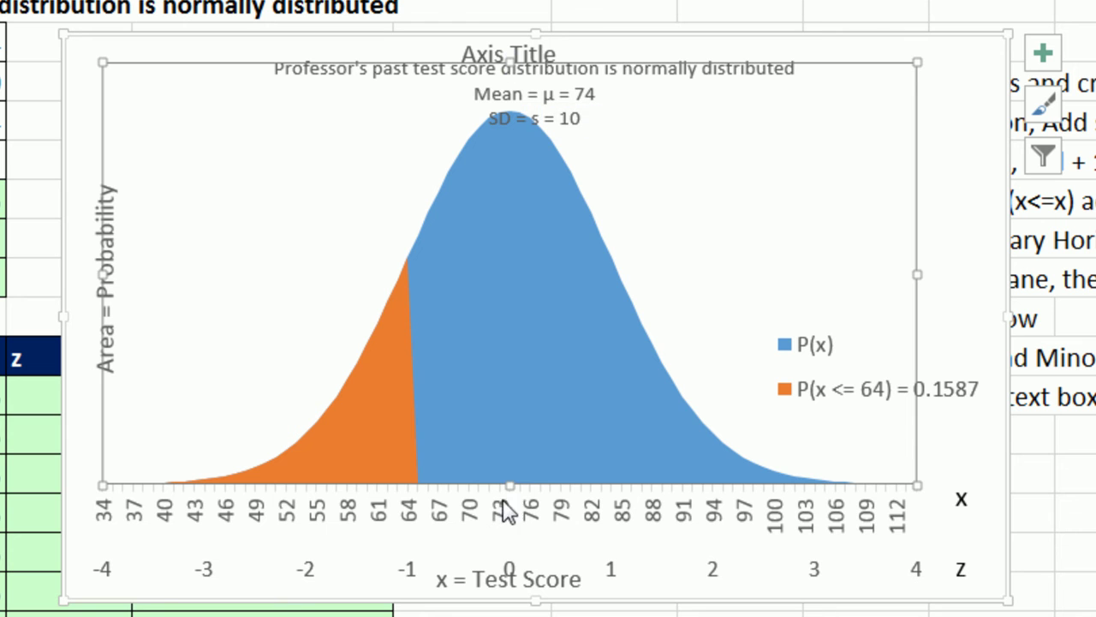
drag(507, 489, 517, 430)
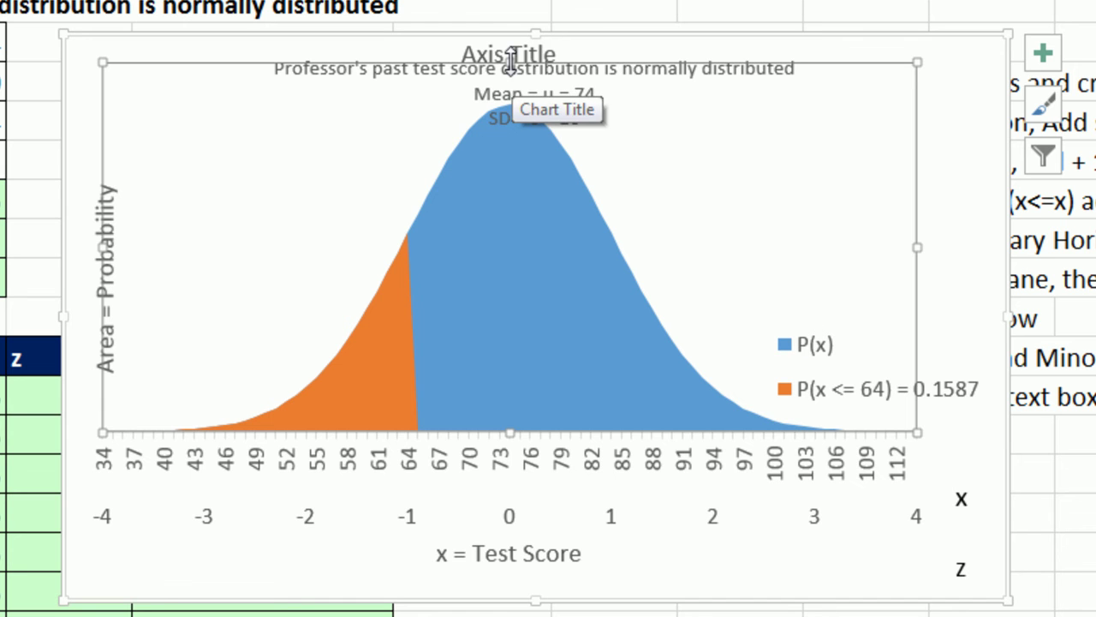
drag(510, 62, 511, 110)
Select the secondary horizontal axis title that overlaps the chart title and delete it.
click(531, 95)
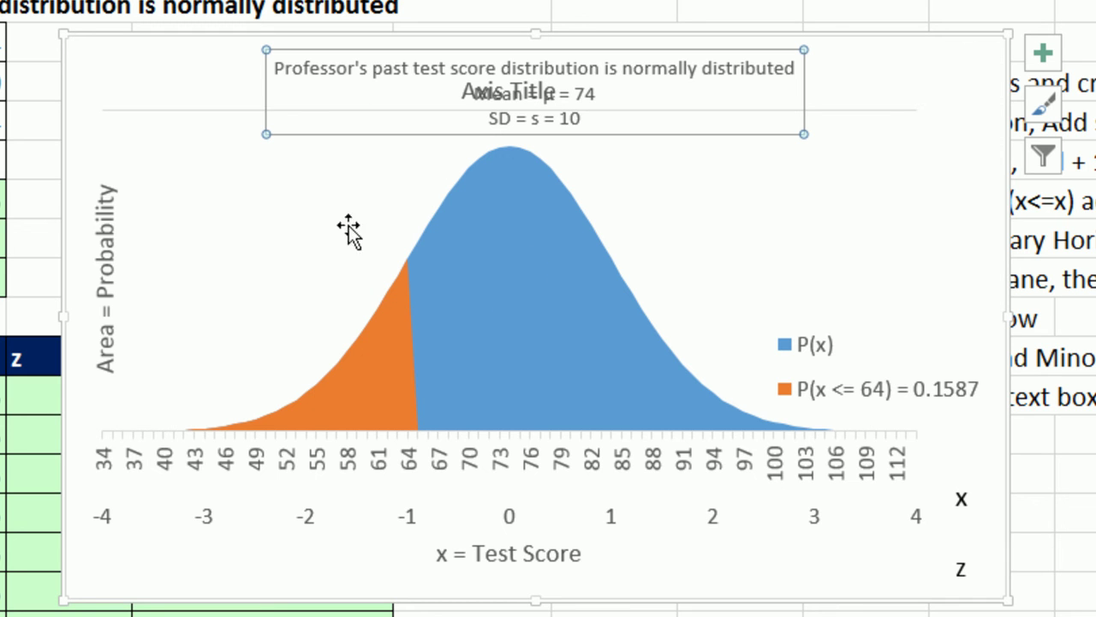
key(Up)
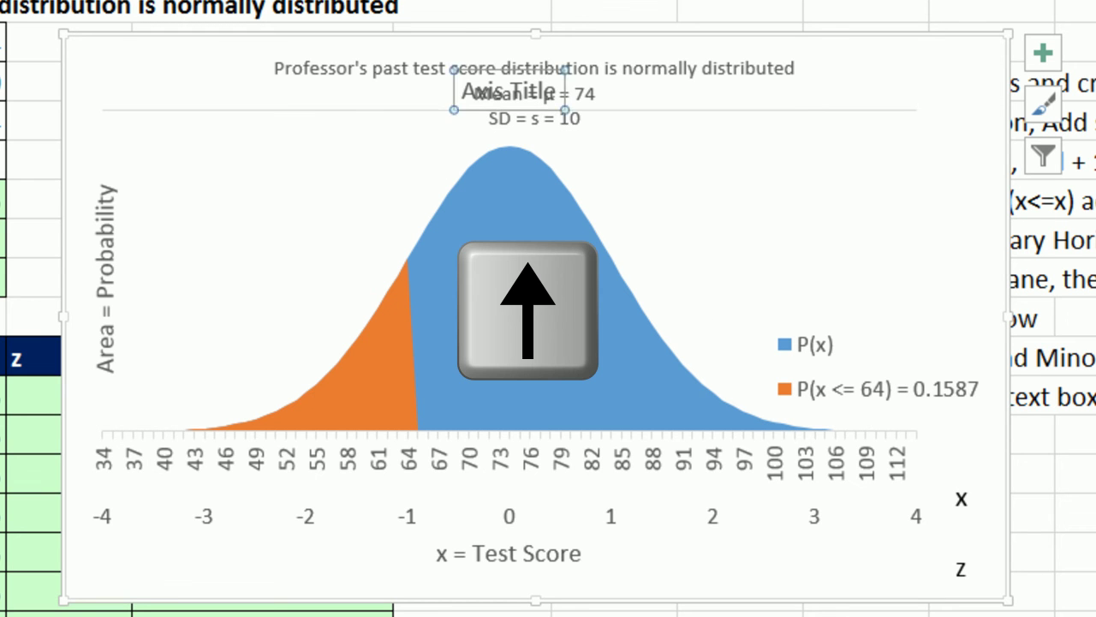
key(Up)
key(Up)
key(Up)
key(Up)
key(Up)
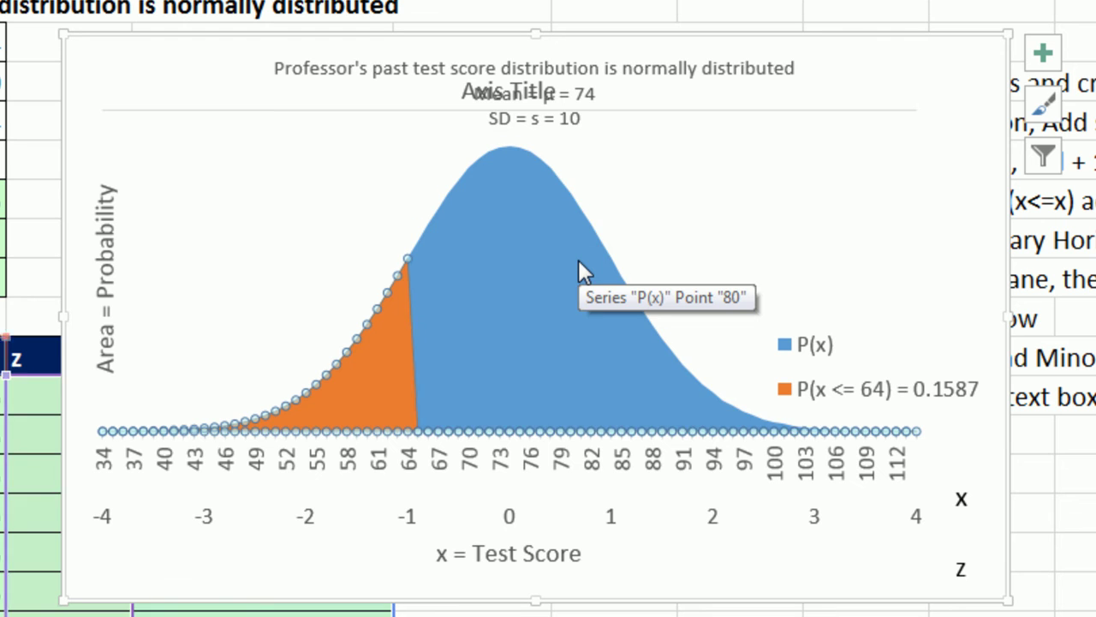
key(Down)
key(Down)
key(Down)
key(Down)
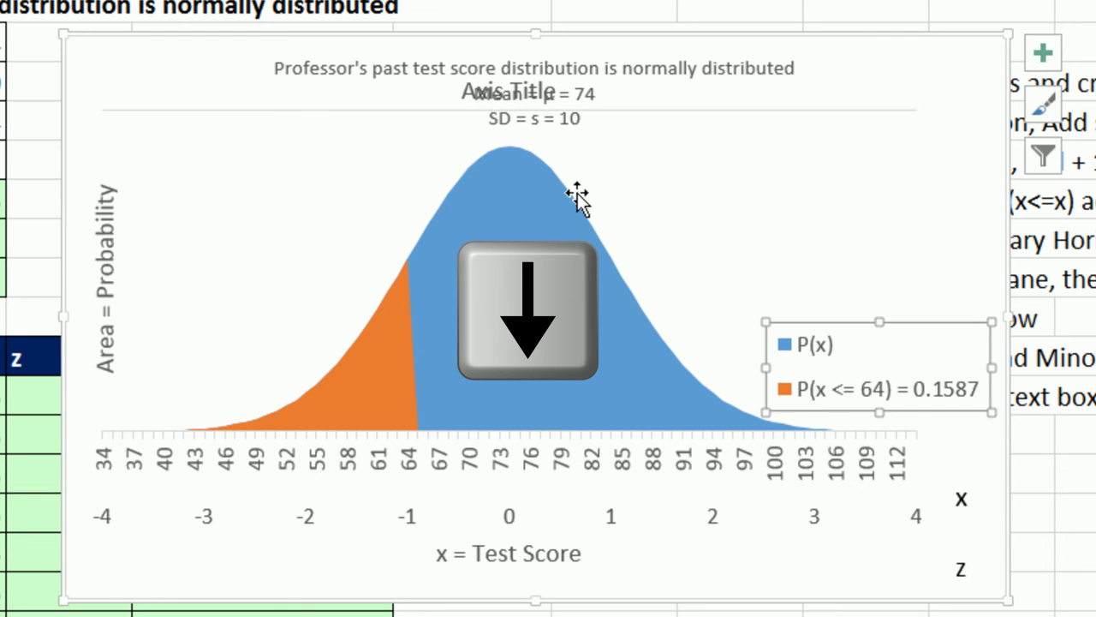
key(Down)
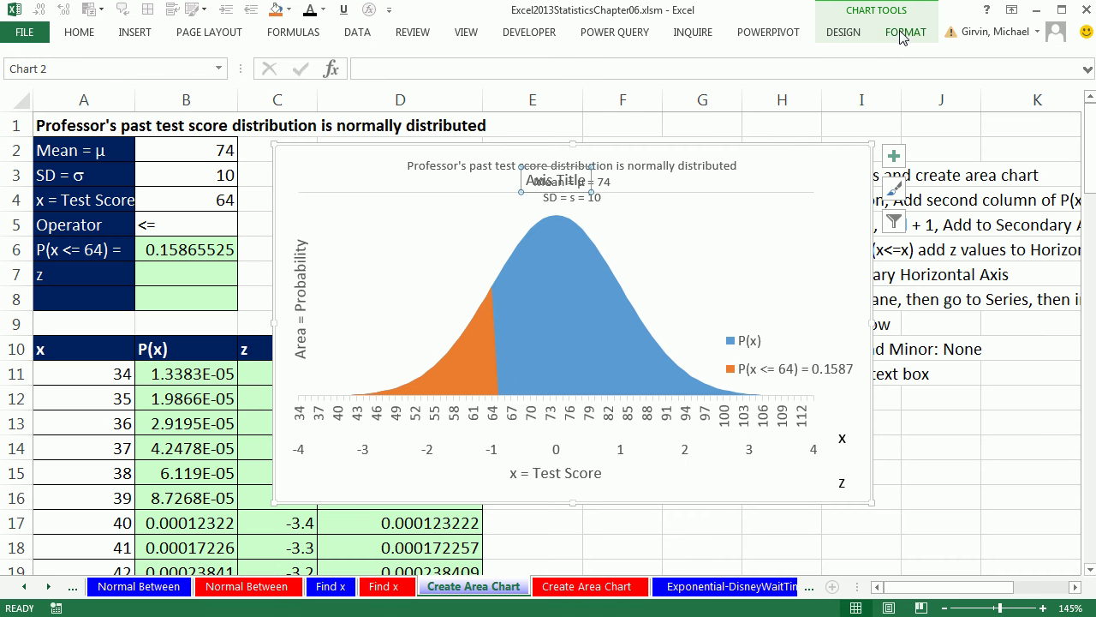
click(902, 33)
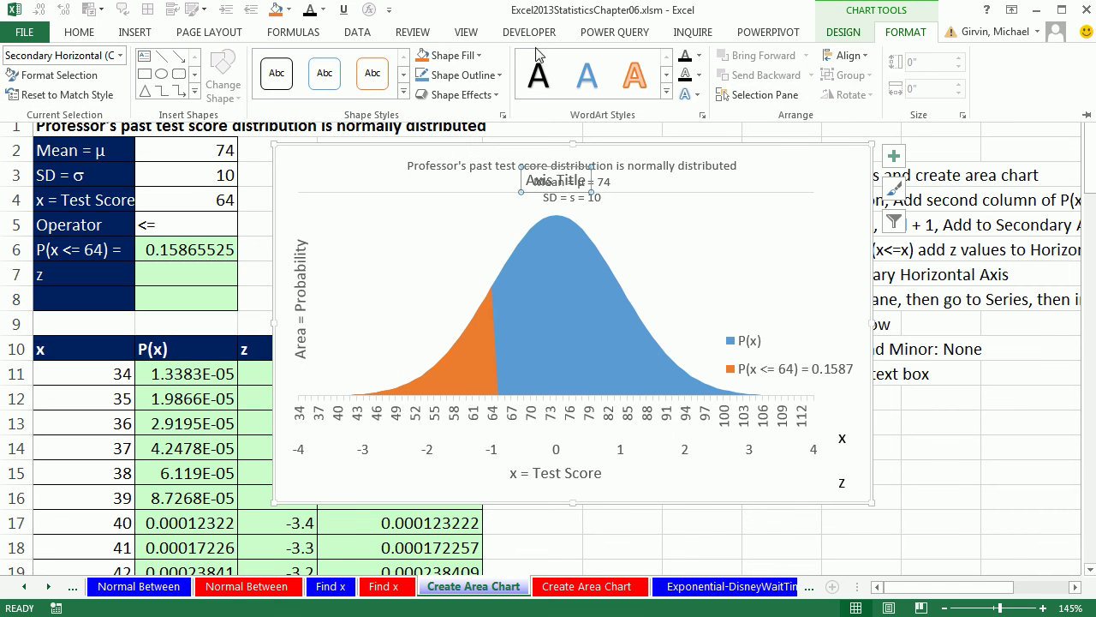
click(120, 56)
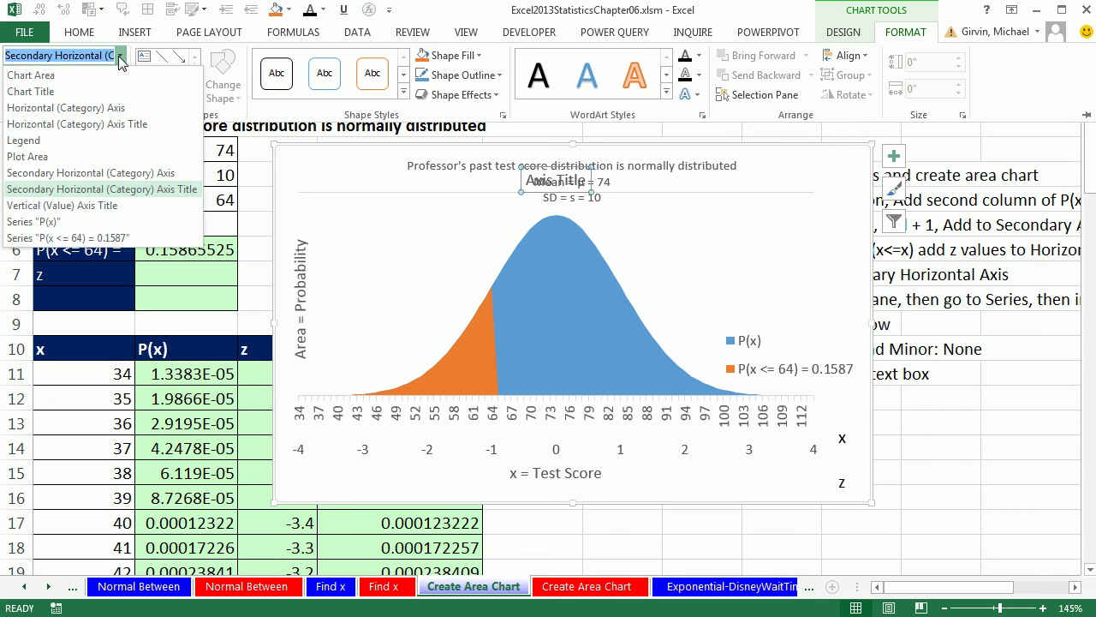
click(119, 190)
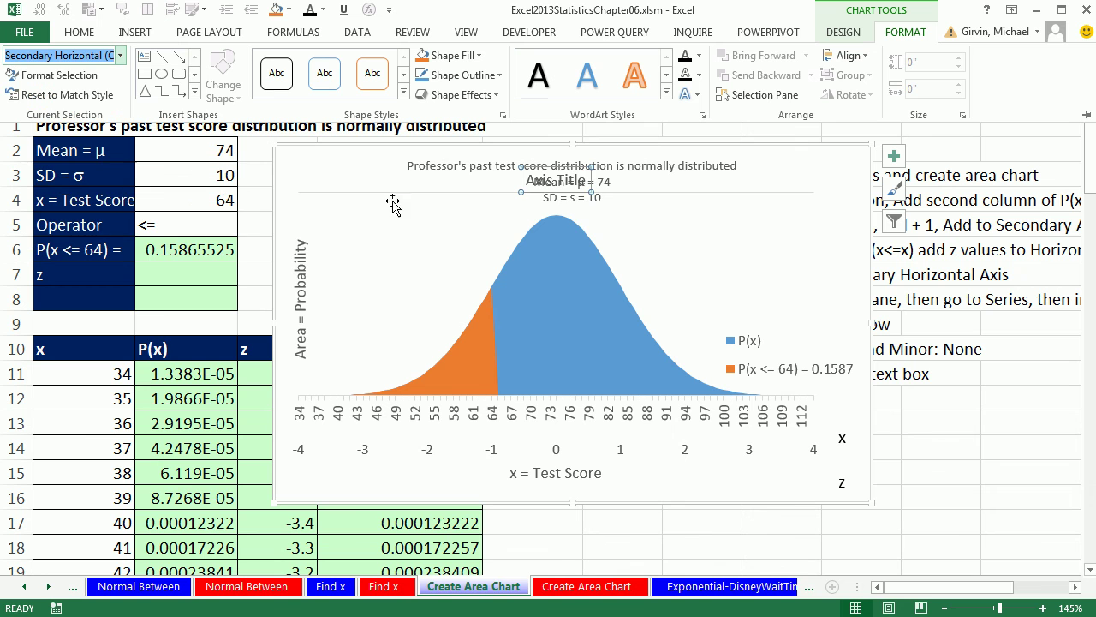
key(BackSpace)
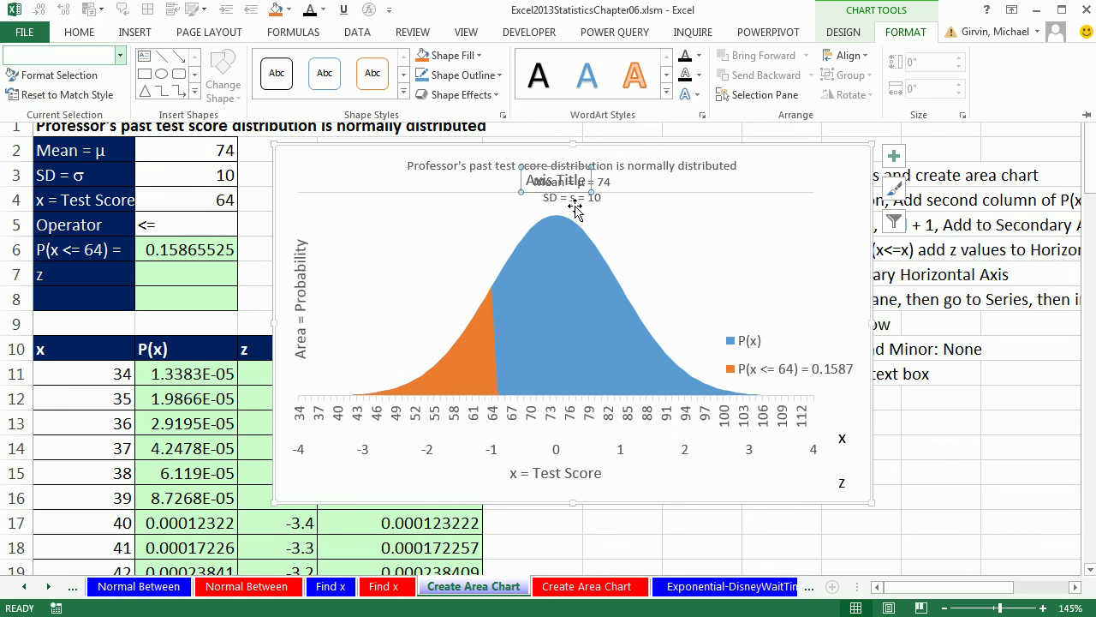
click(575, 211)
key(Delete)
Move the legend up beside the curve and raise the x-z rectangle to line up with the two horizontal axes.
click(748, 340)
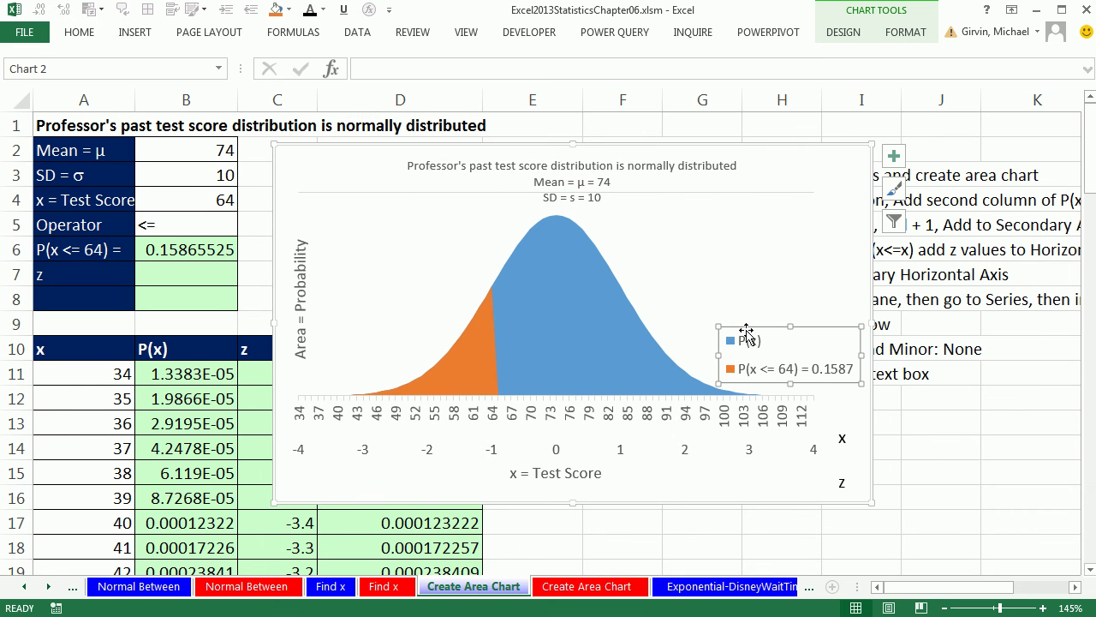
drag(748, 336, 741, 242)
click(844, 438)
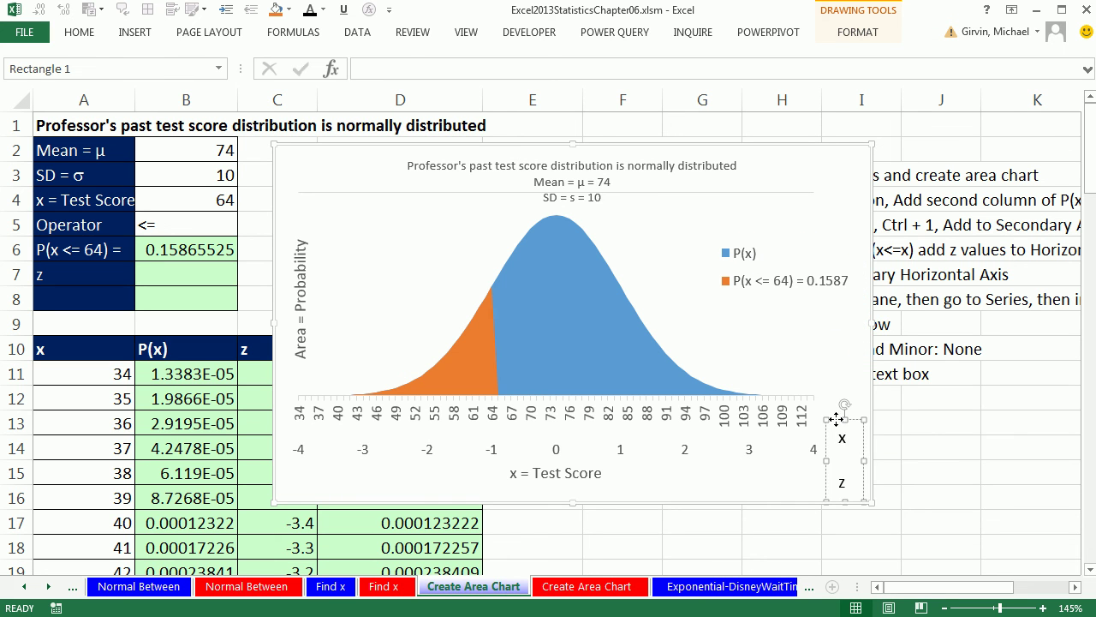
drag(836, 420, 839, 391)
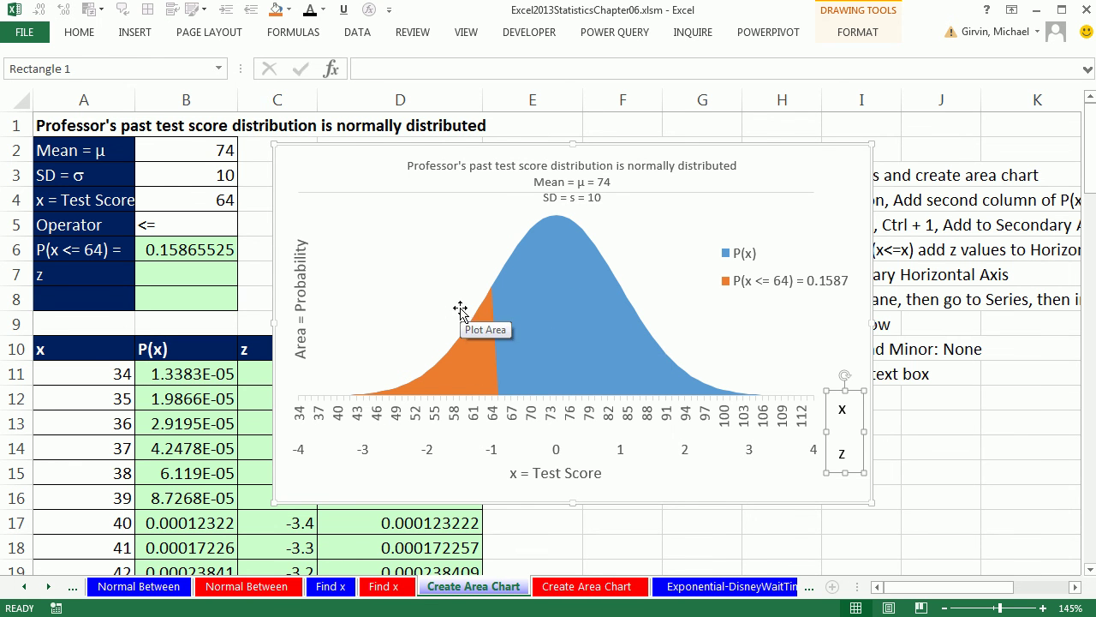
Set the x test score in cell B4 to 84 to test the chart's shading.
scroll(460, 310, down, 1)
click(202, 192)
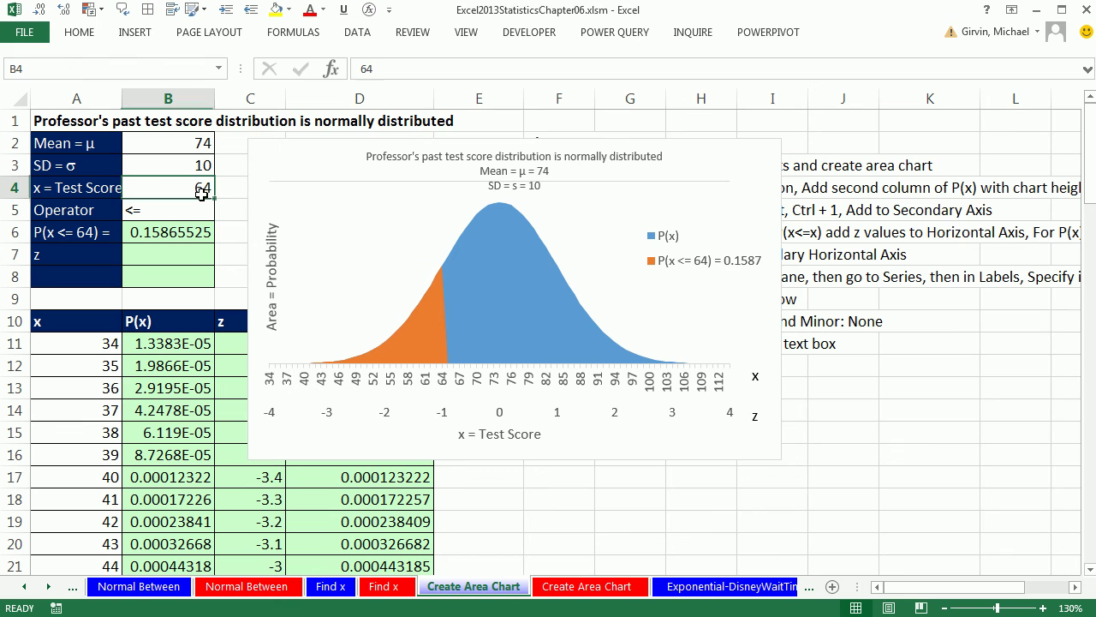
text(84)
key(ctrl+Return)
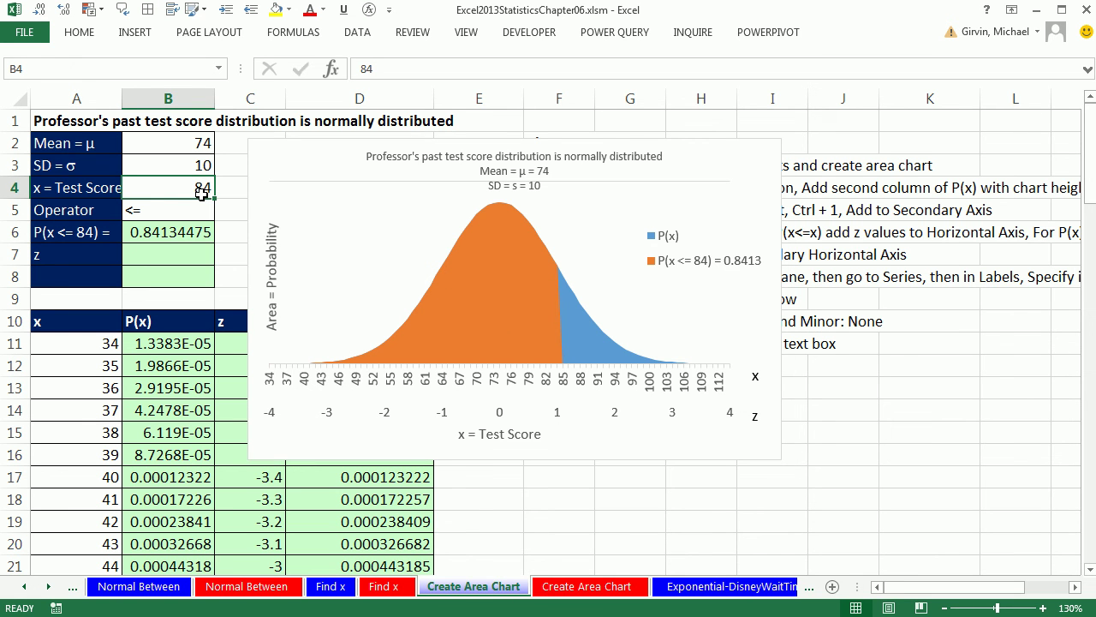
Examine the cumulative NORM.DIST formula in cell B6 and its referenced cells.
click(182, 232)
double_click(178, 232)
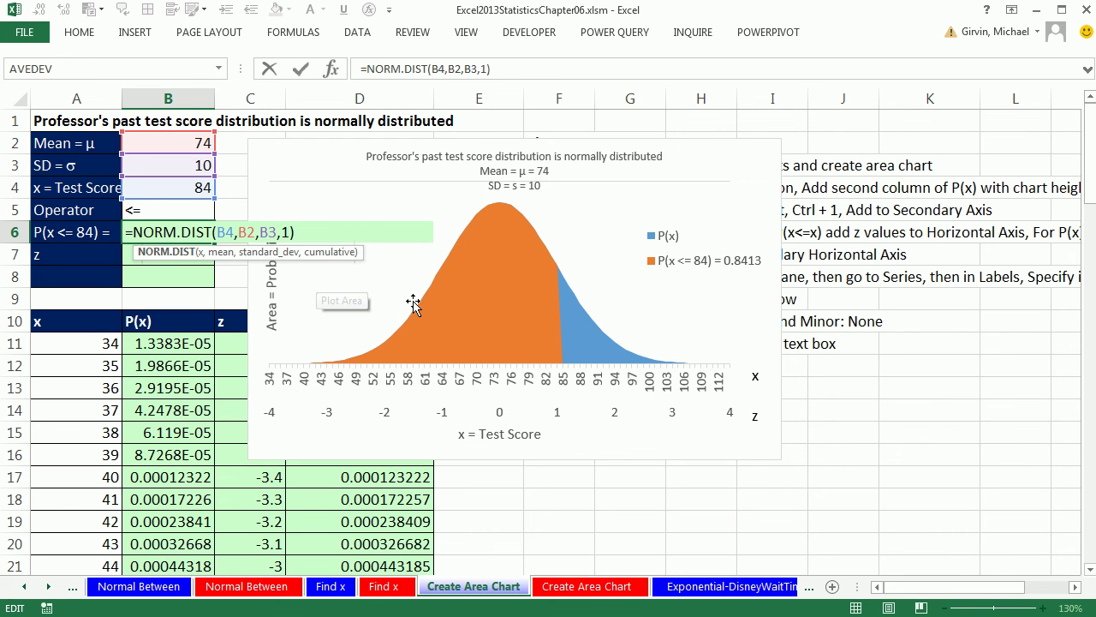
key(Return)
Move the chart clear of column D and examine the logical test in cell D11's IF formula.
drag(257, 147, 474, 157)
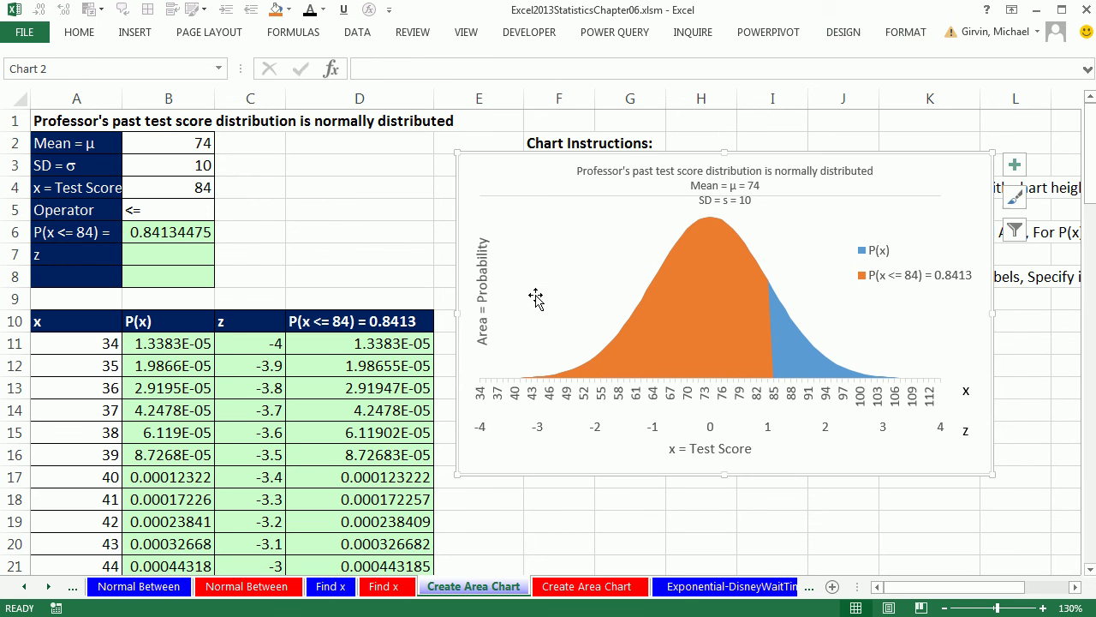
click(355, 351)
double_click(355, 351)
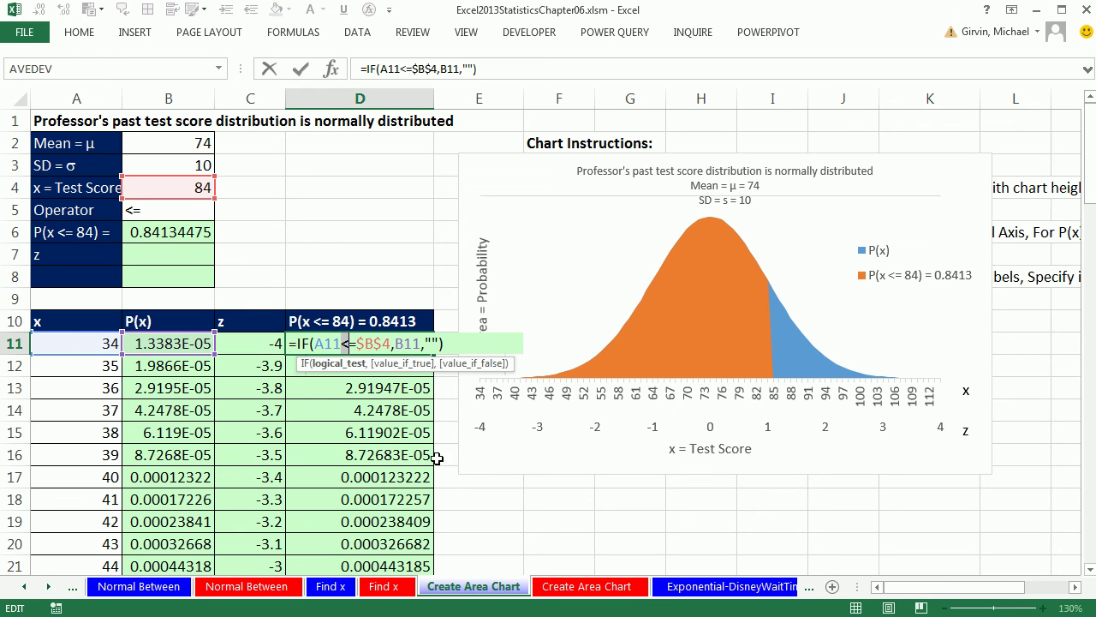
click(335, 363)
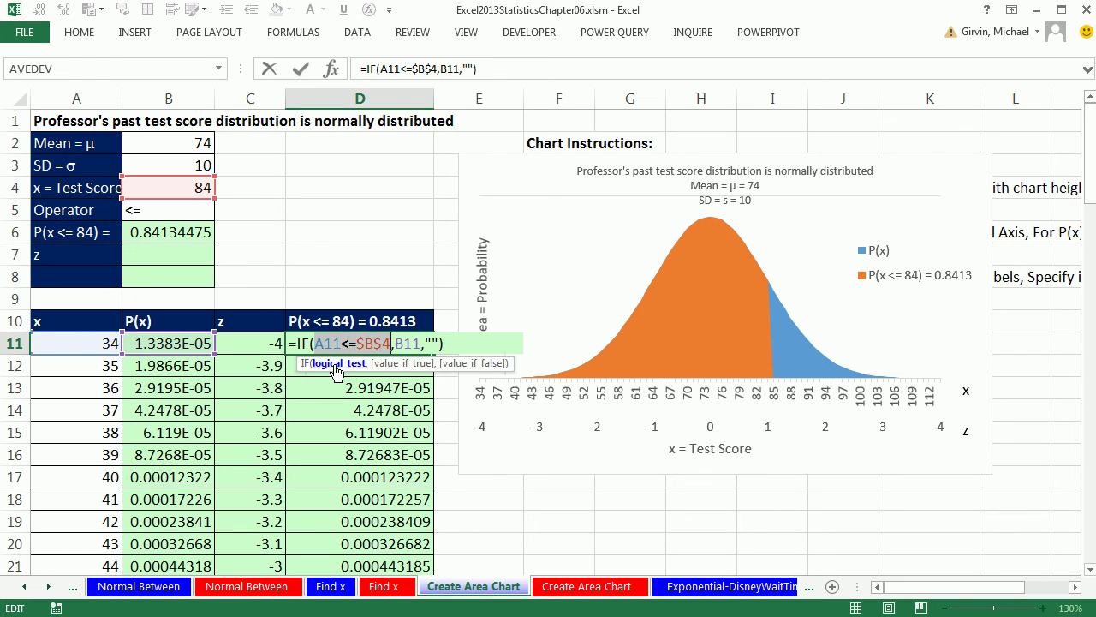
key(Escape)
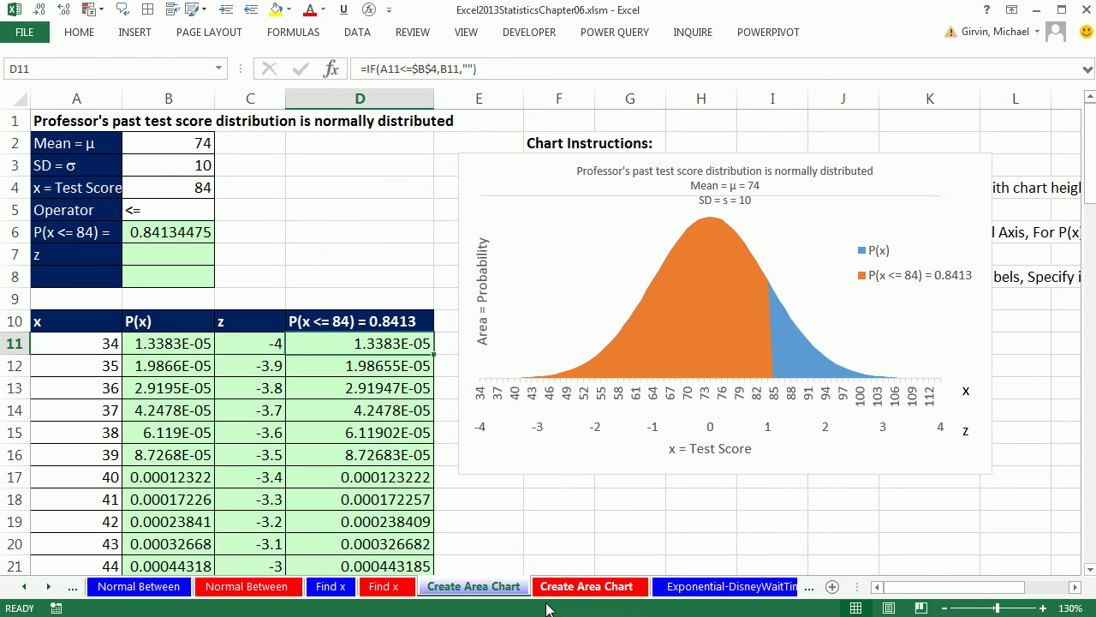
Examine the P(75 <= x <= 90) column's formula on the red Normal Between sheet, and return to the chart on the Create Area Chart sheet.
click(249, 589)
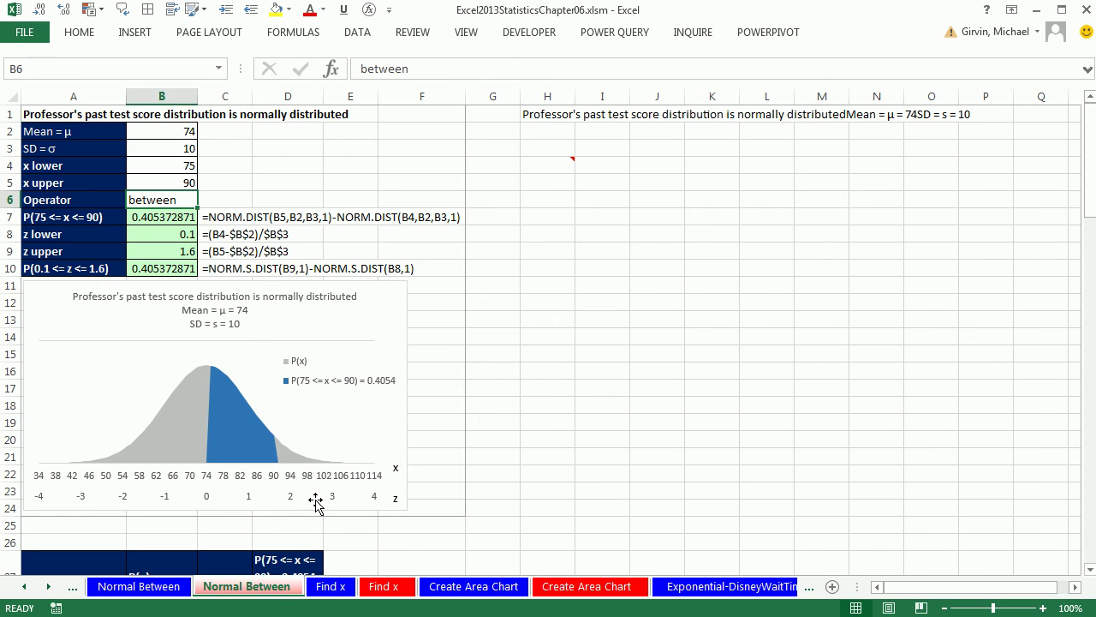
scroll(360, 420, down, 3)
scroll(257, 425, down, 3)
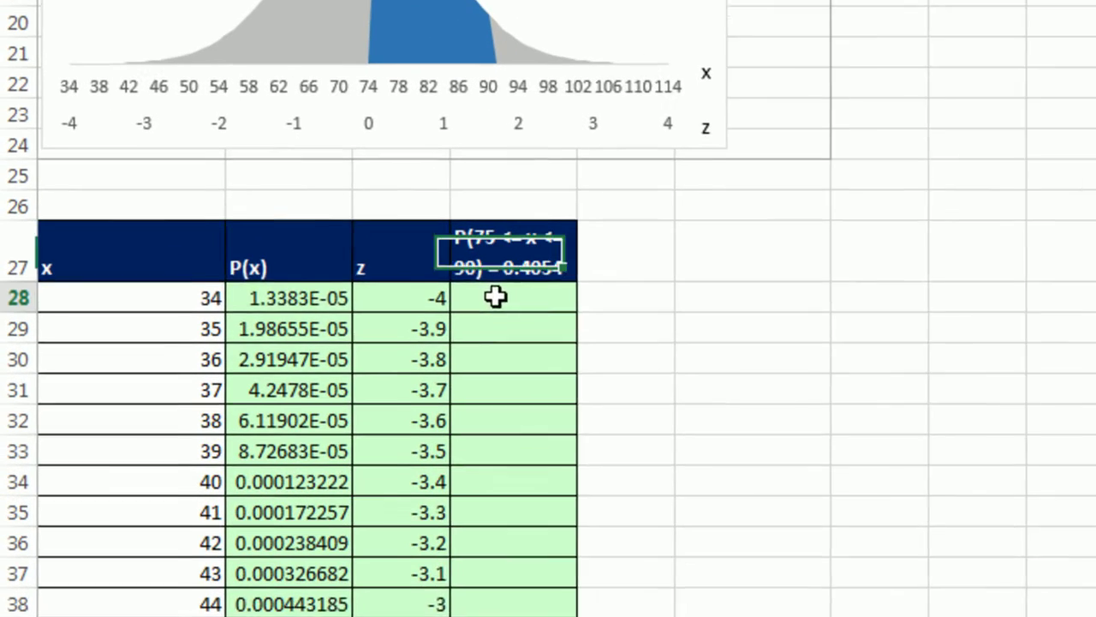
double_click(274, 440)
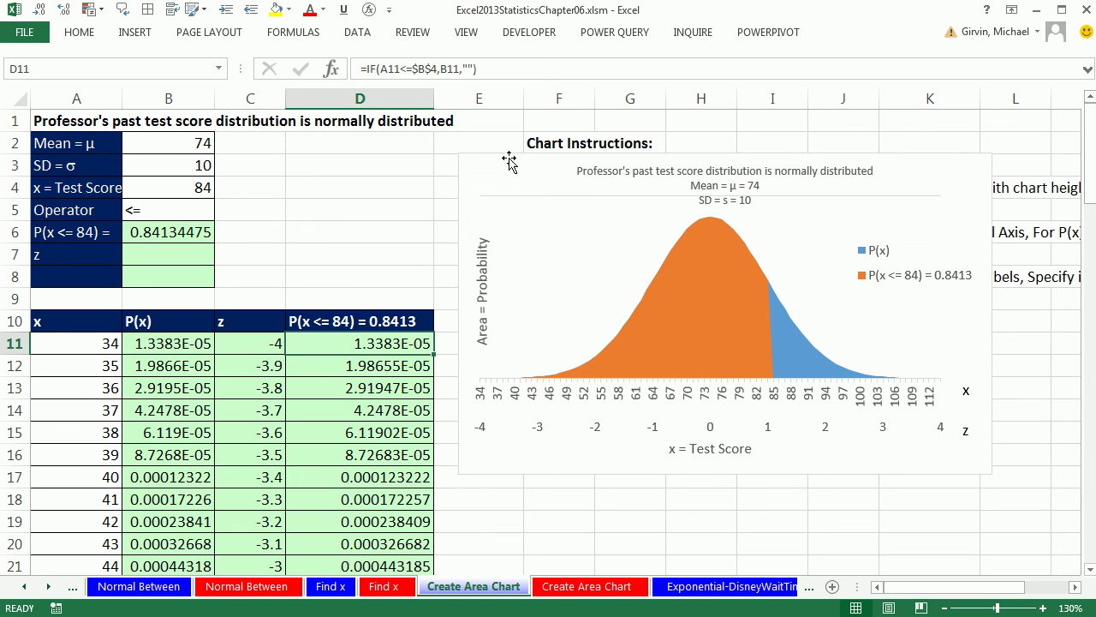
click(477, 159)
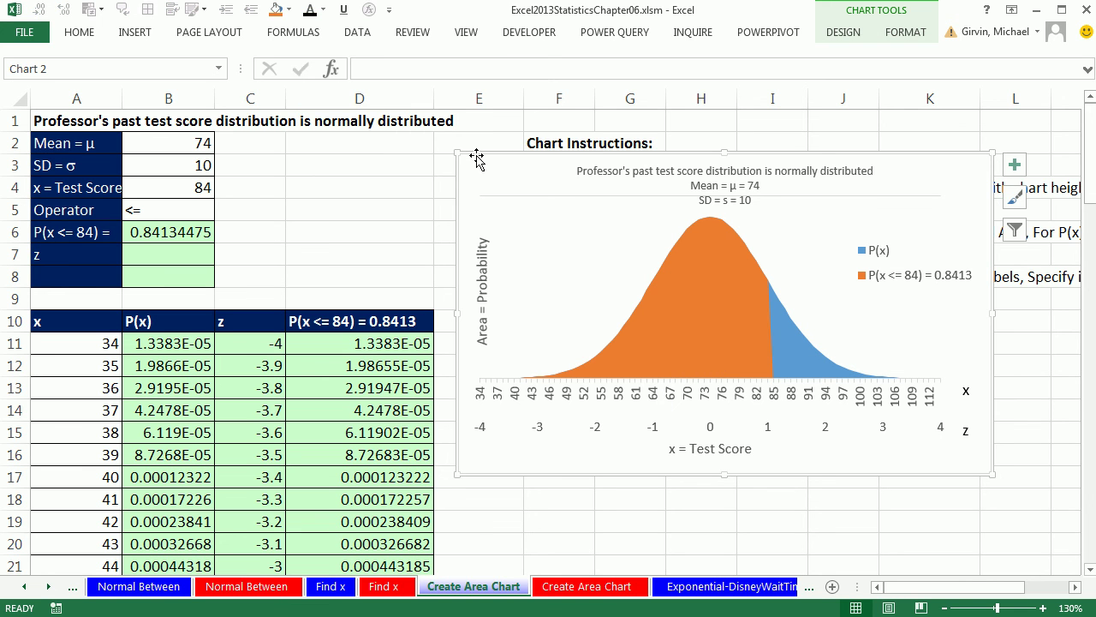